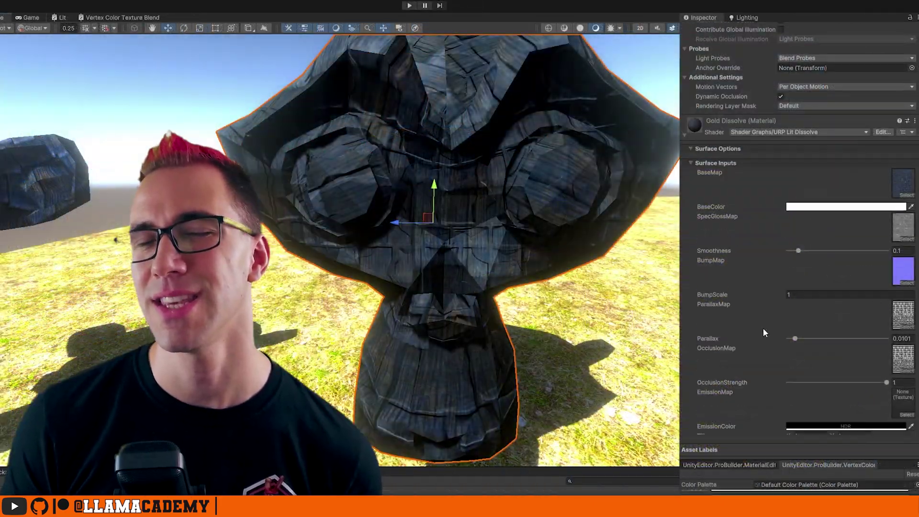
Step: Set the Gold Dissolve material's BumpScale to 1.43 and adjust its Parallax amount
scroll(766, 311, "down", 1)
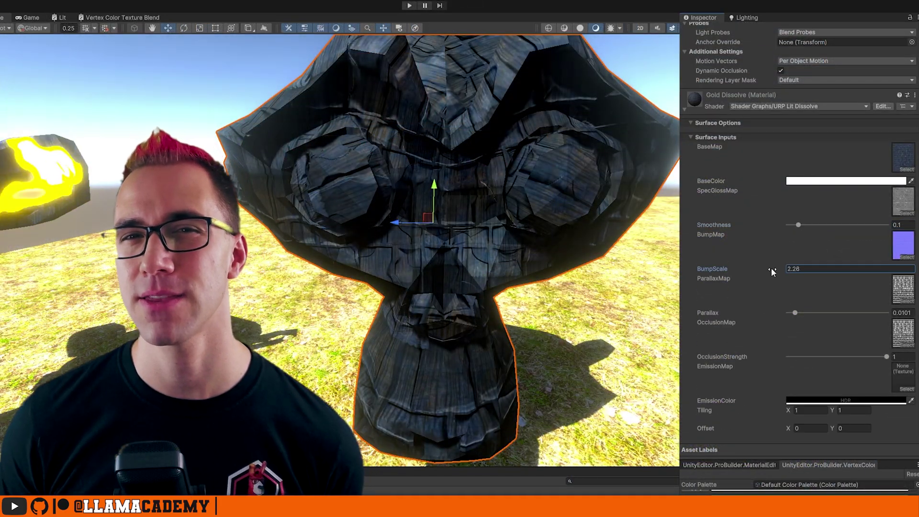
mouse_move(772, 268)
left_mouse_down()
mouse_move(760, 270)
mouse_move(786, 272)
mouse_move(758, 272)
left_mouse_up()
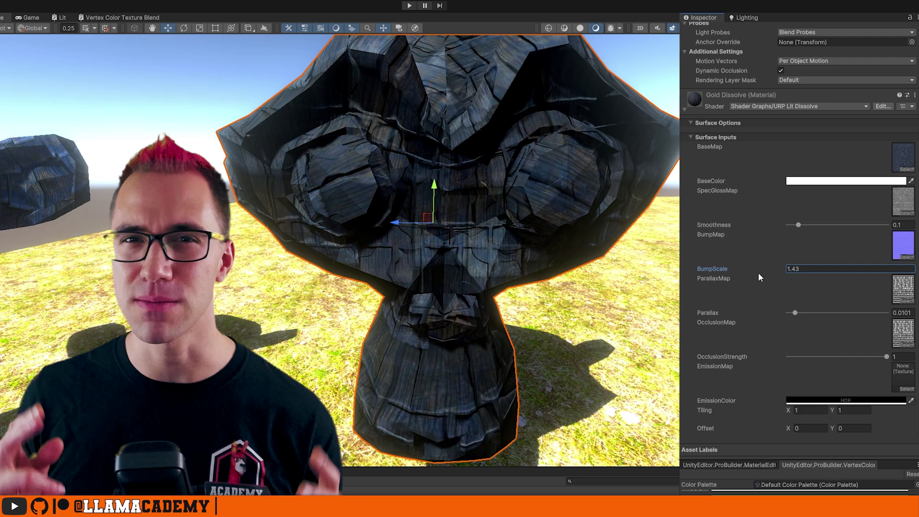
mouse_move(796, 312)
left_mouse_down()
mouse_move(811, 313)
mouse_move(796, 314)
left_mouse_up()
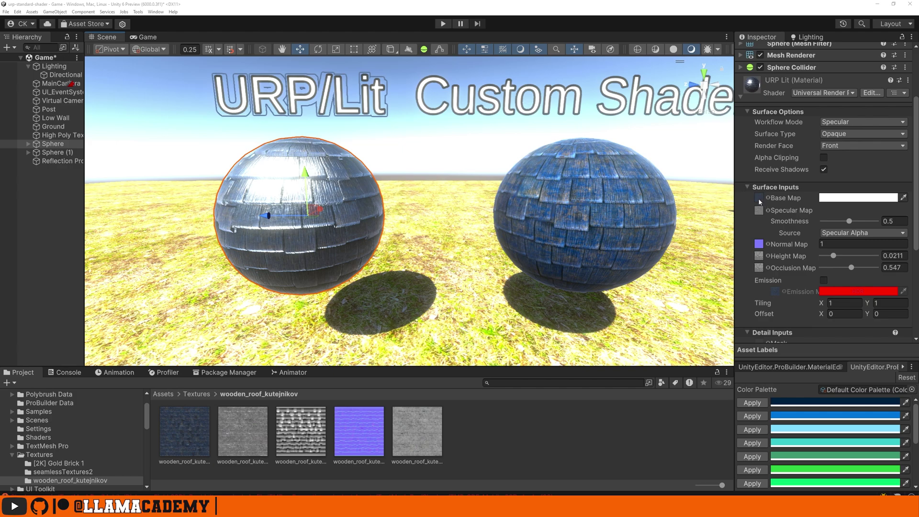
Step: Tint the base map of the URP/Lit sphere's material red
left_click(837, 200)
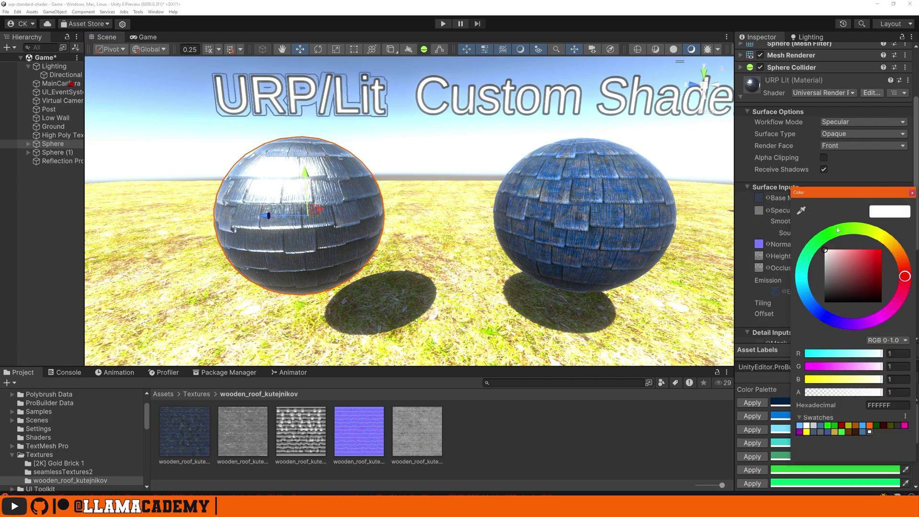
left_click_drag(832, 260, 905, 214)
left_click(913, 193)
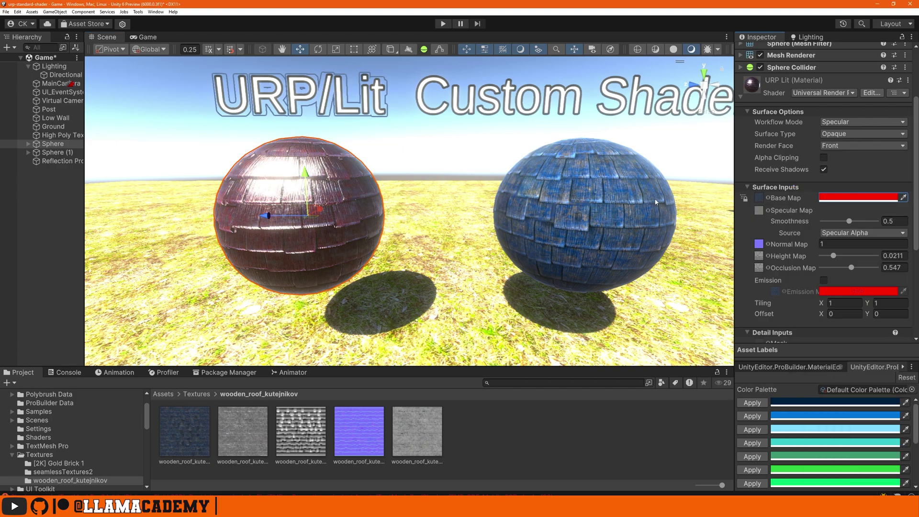
Step: Remove the base map texture from the Custom Shader sphere's material and set its base map tint to white
left_click(602, 225)
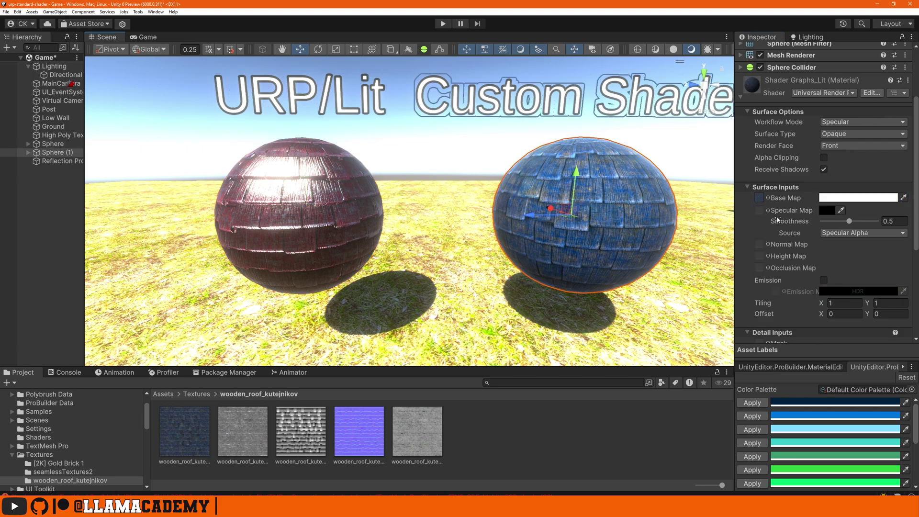
left_click(768, 198)
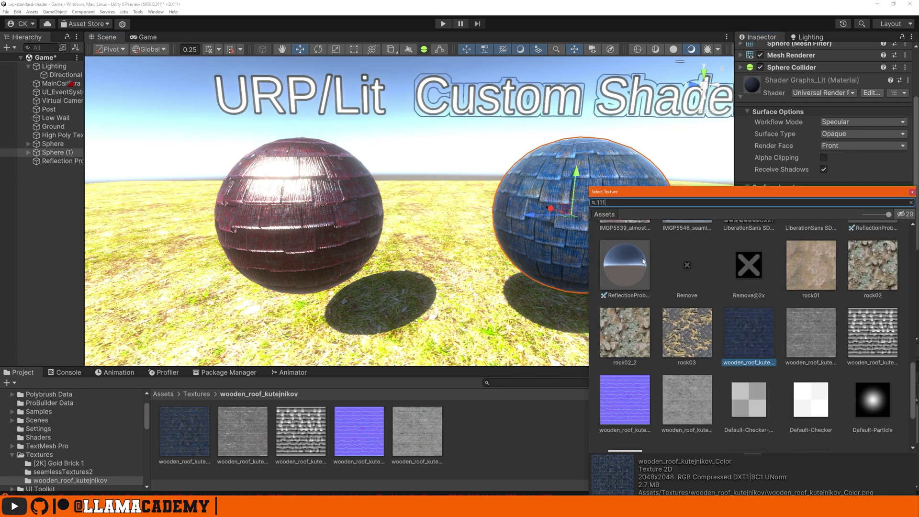
double_click(636, 262)
left_click(844, 199)
left_click_drag(845, 268, 757, 216)
left_click(911, 195)
Step: Set the URP/Lit sphere's smoothness to 0.39, height map strength to 0.0295 and occlusion map strength to 0.718
left_click(306, 224)
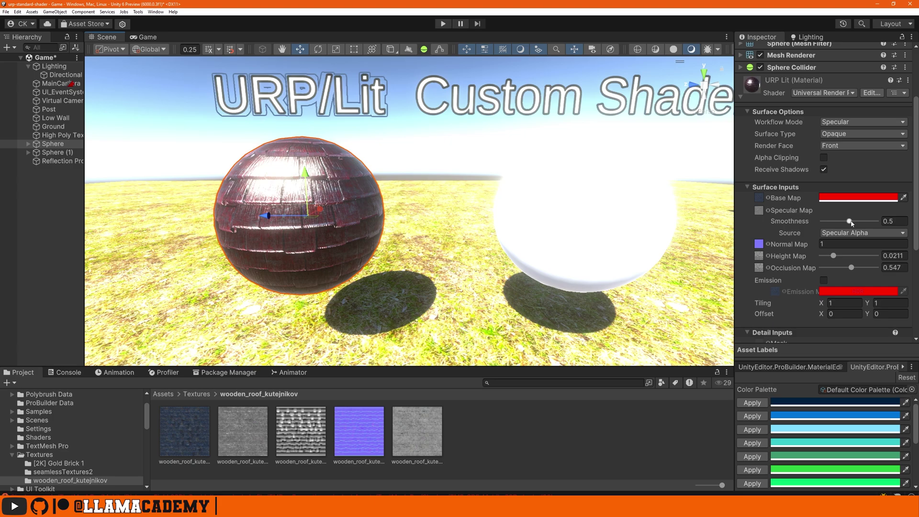
mouse_move(852, 223)
left_mouse_down()
mouse_move(891, 224)
mouse_move(844, 226)
left_mouse_up()
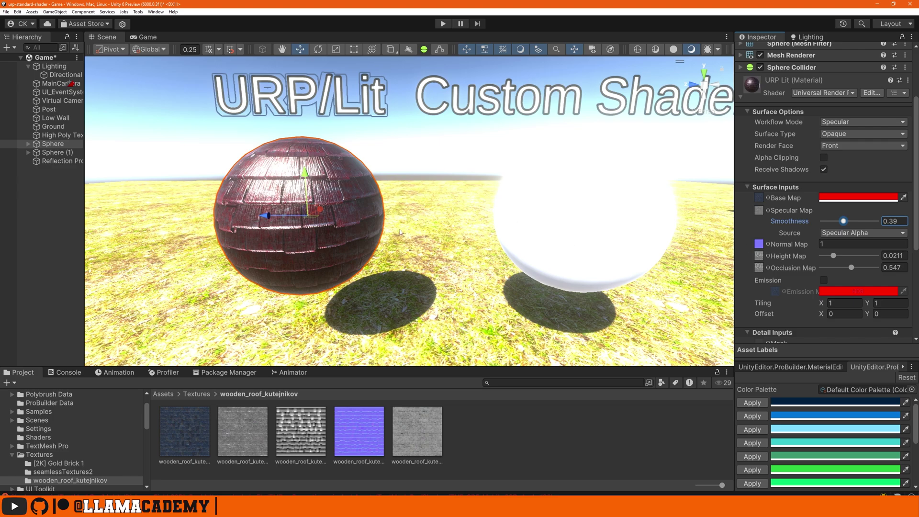
mouse_move(835, 257)
left_mouse_down()
mouse_move(860, 269)
mouse_move(830, 272)
mouse_move(861, 269)
left_mouse_up()
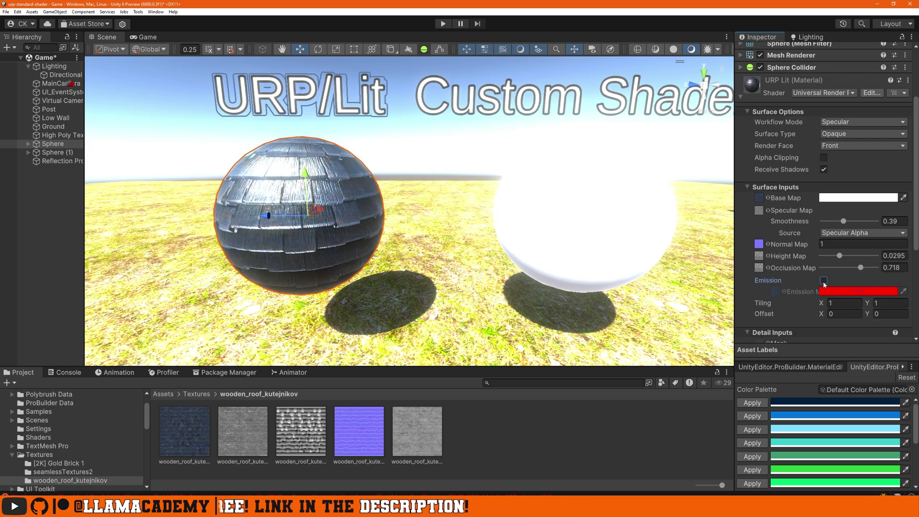
Step: Try out a red emission on the URP/Lit sphere's material and turn emission off again
left_click(824, 280)
left_click(844, 291)
mouse_move(856, 429)
left_mouse_down()
mouse_move(887, 428)
mouse_move(855, 429)
left_mouse_up()
left_click(912, 210)
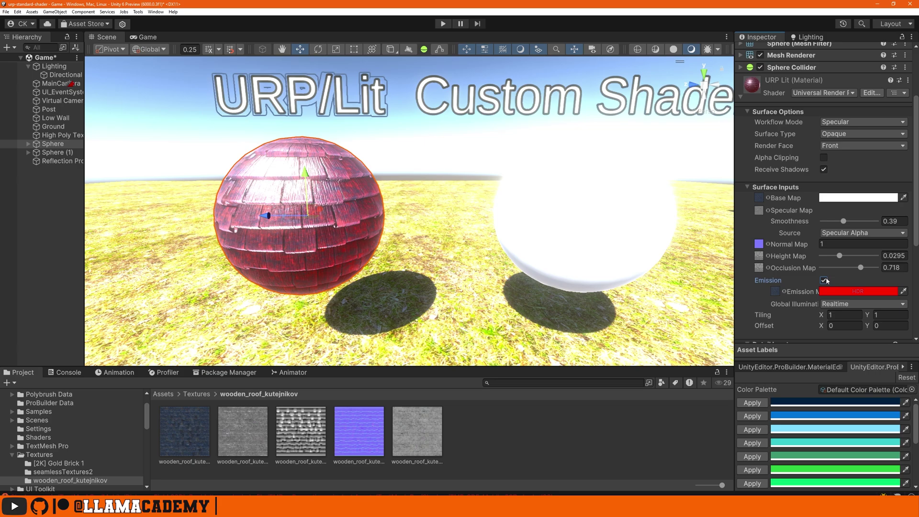
left_click(824, 281)
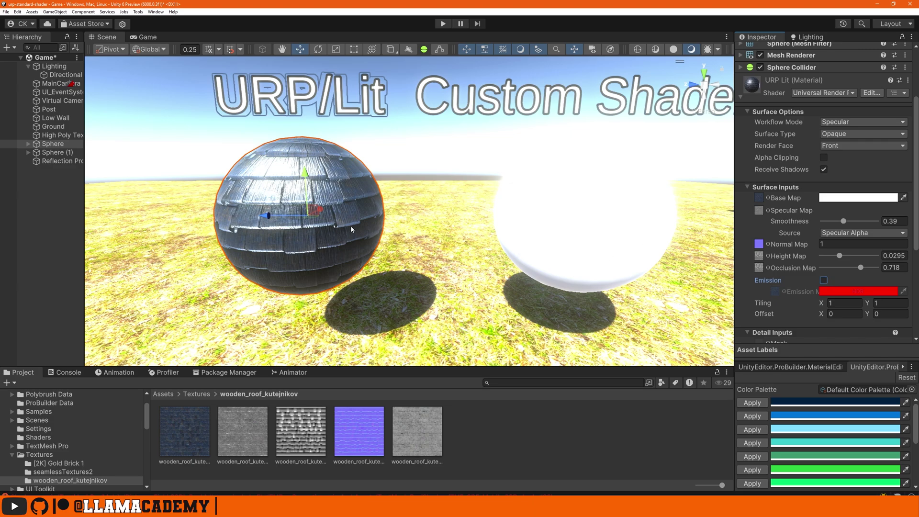
Step: Create a URP Lit Shader Graph named Lit in the Shaders folder
left_click(43, 439)
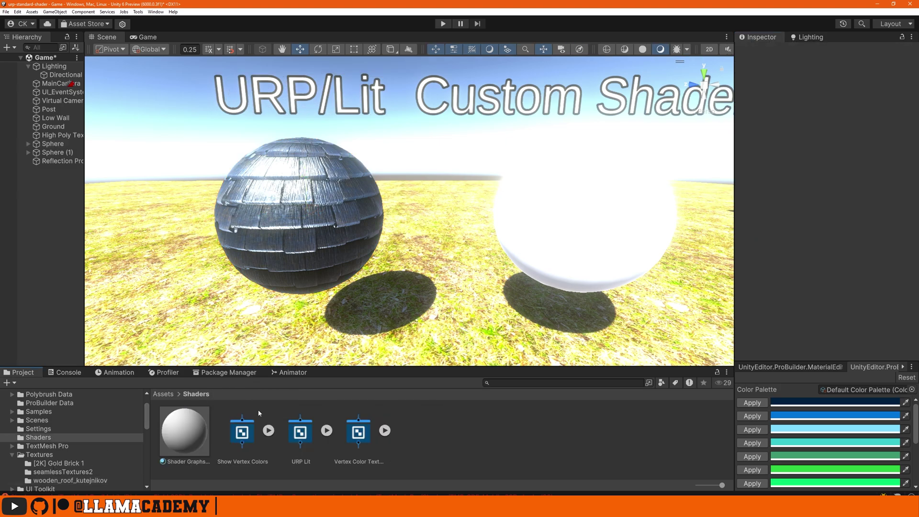
right_click(388, 476)
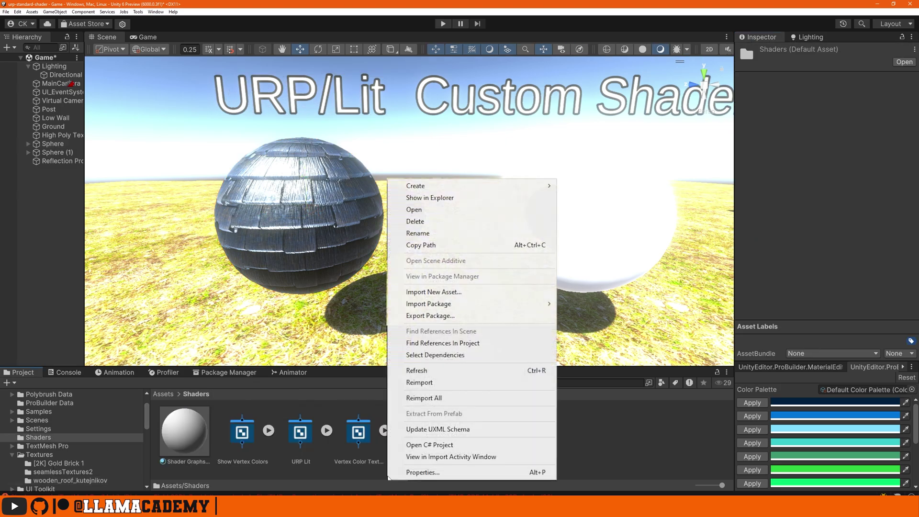
mouse_move(436, 188)
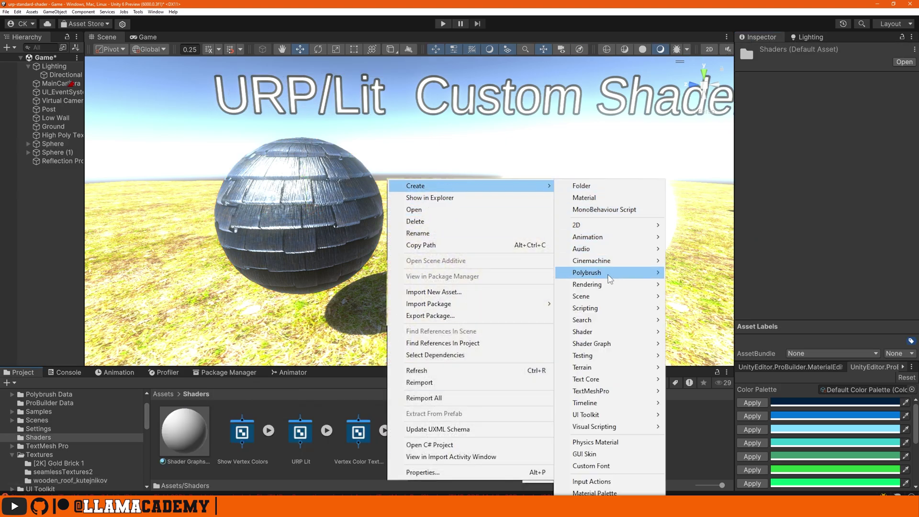
mouse_move(622, 343)
mouse_move(722, 351)
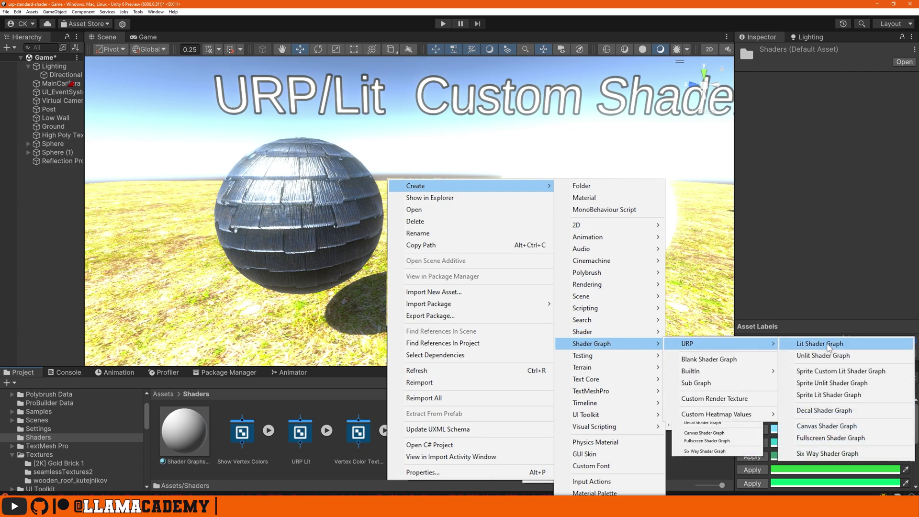
left_click(829, 348)
type("Li")
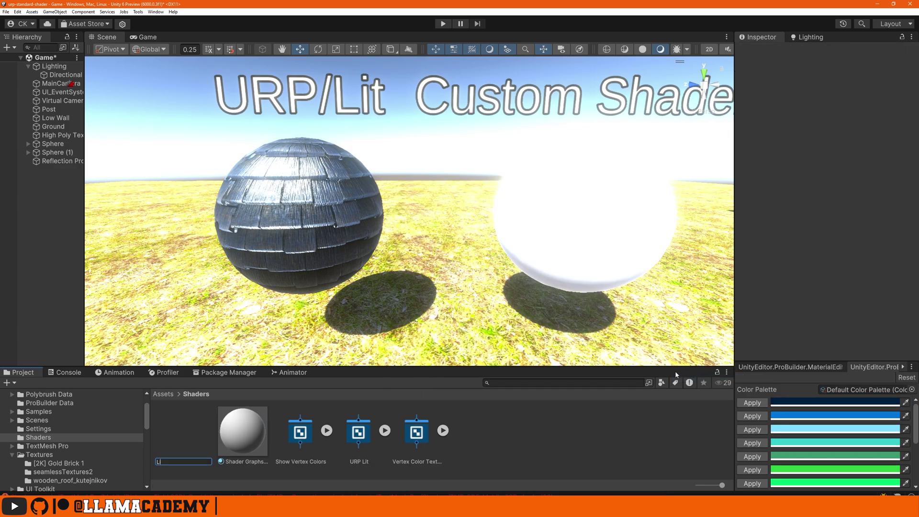
type("t")
key("Return")
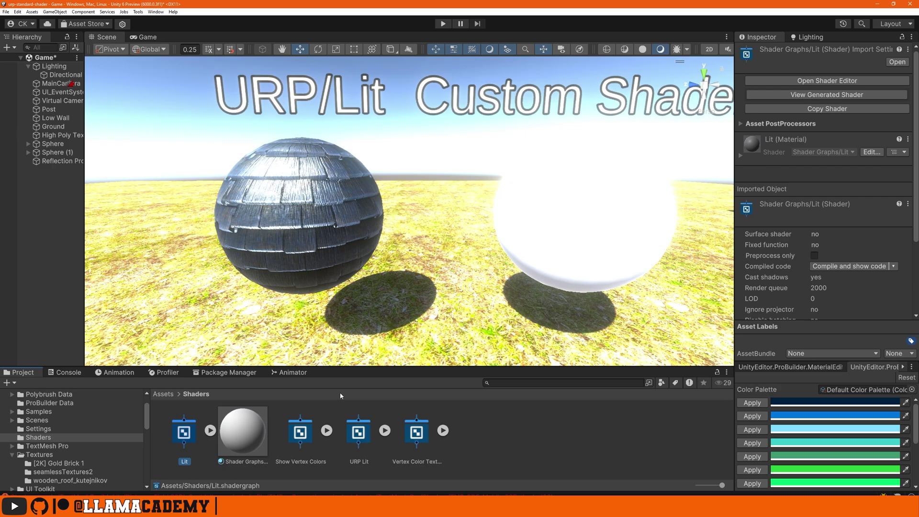
Step: Assign the Shader Graphs/Lit shader to the Custom Shader sphere's material
left_click(572, 227)
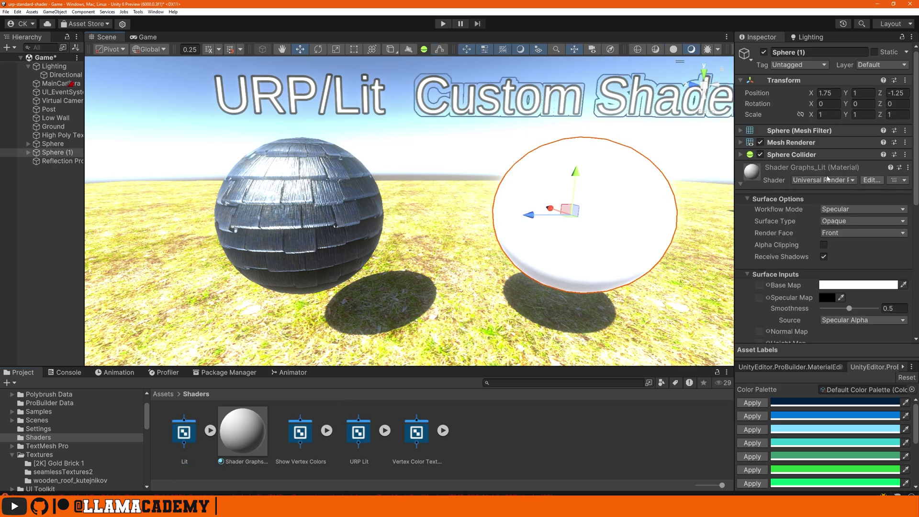
left_click(817, 183)
left_click(809, 297)
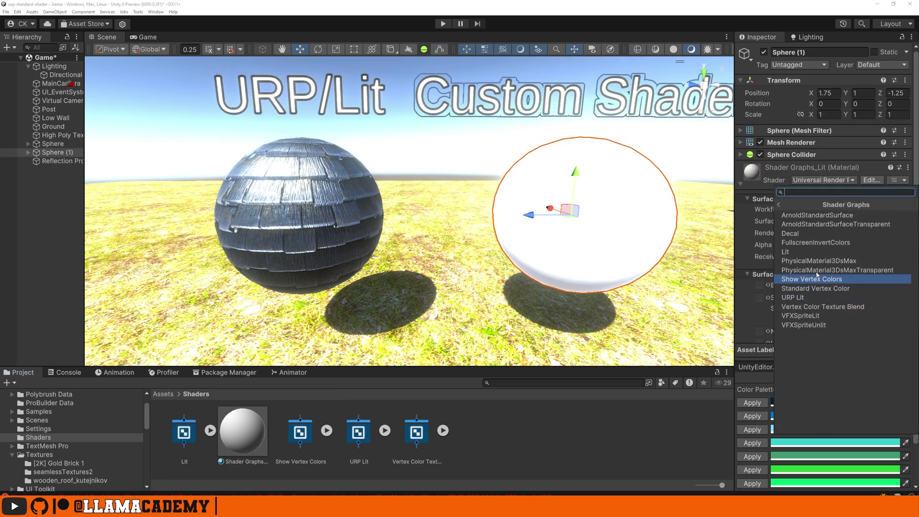
left_click(785, 251)
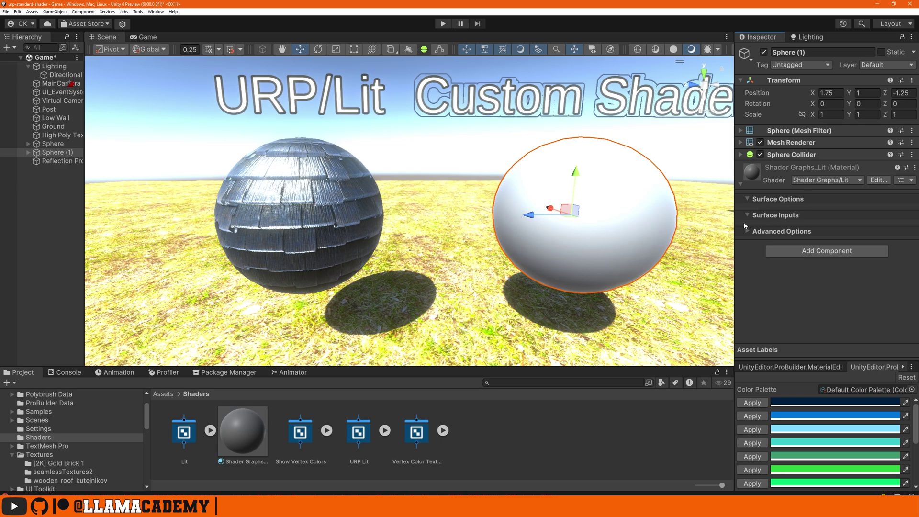
Step: Clear the occlusion map and height map textures of the URP/Lit sphere's material
left_click(307, 218)
scroll(769, 311, "down", 3)
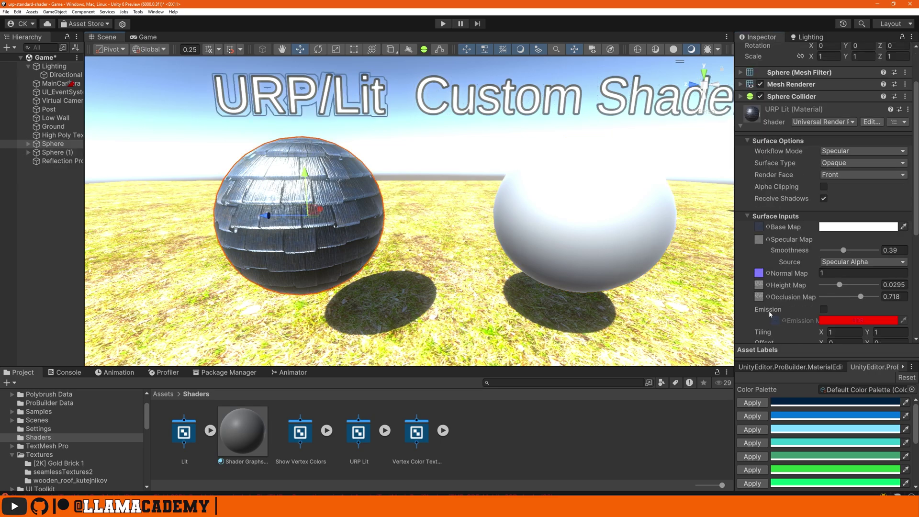
scroll(768, 311, "down", 2)
left_click(768, 267)
scroll(637, 267, "up", 5)
double_click(631, 267)
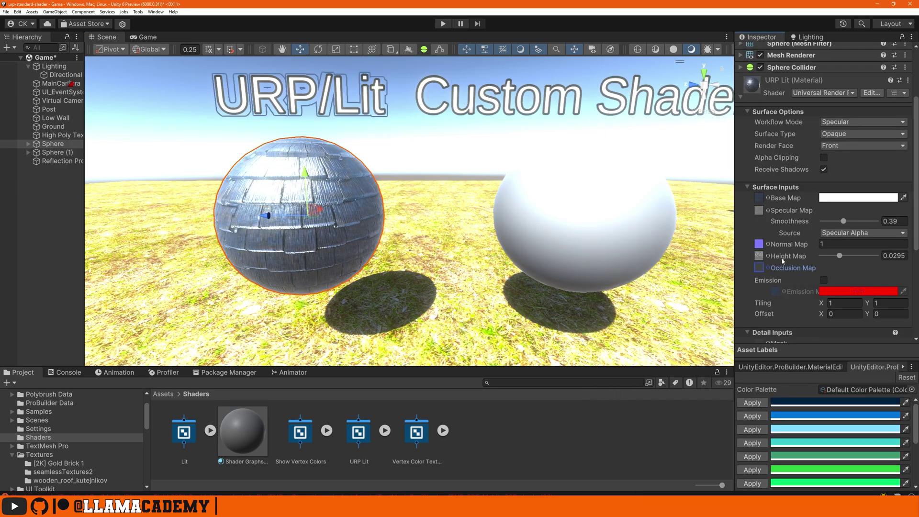
left_click(768, 256)
scroll(670, 260, "up", 5)
double_click(632, 263)
Step: Clear the normal map and specular map textures of the URP/Lit sphere's material
left_click(769, 244)
type("111")
double_click(623, 252)
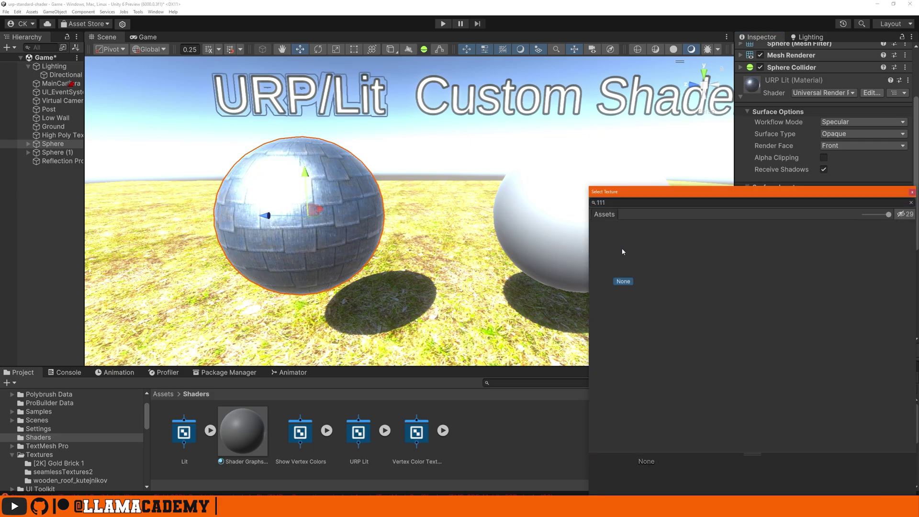
left_click(768, 210)
type("111")
left_click(638, 256)
left_click(638, 255)
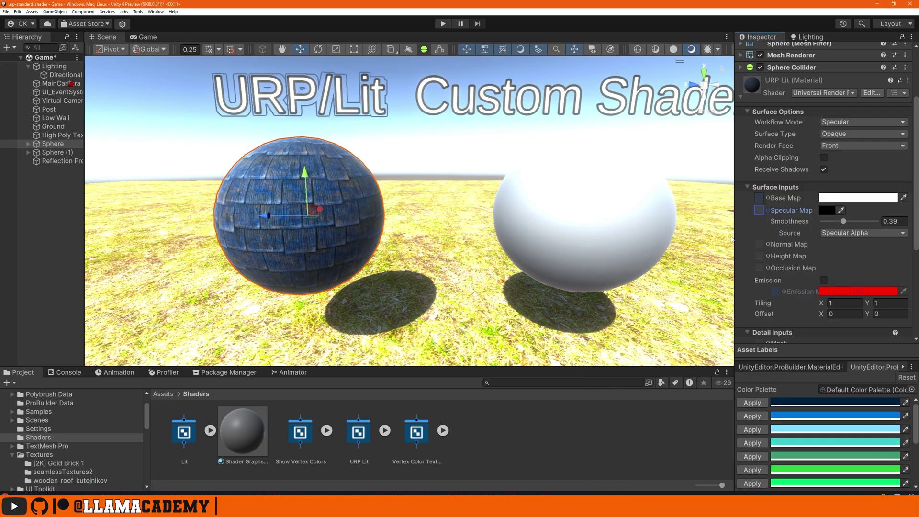
Step: Turn environment reflections off and back on in the URP/Lit material's advanced options
scroll(823, 215, "down", 6)
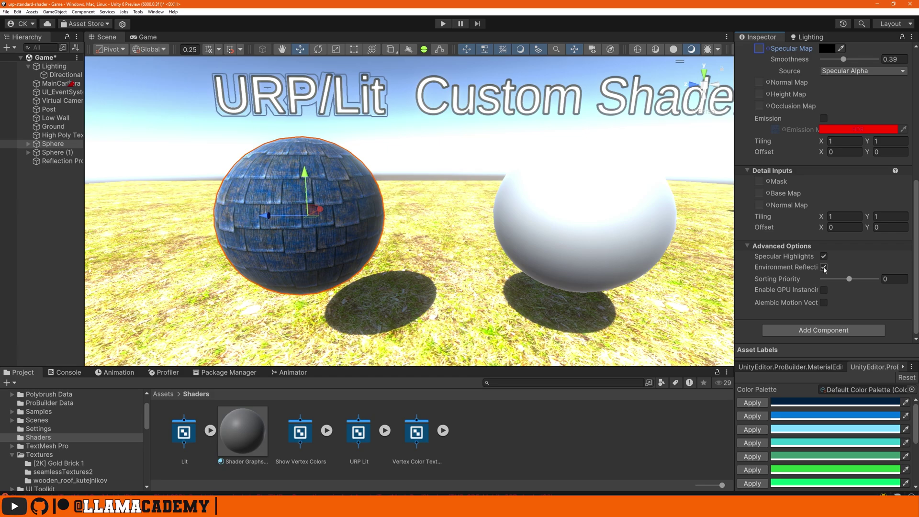
left_click(823, 267)
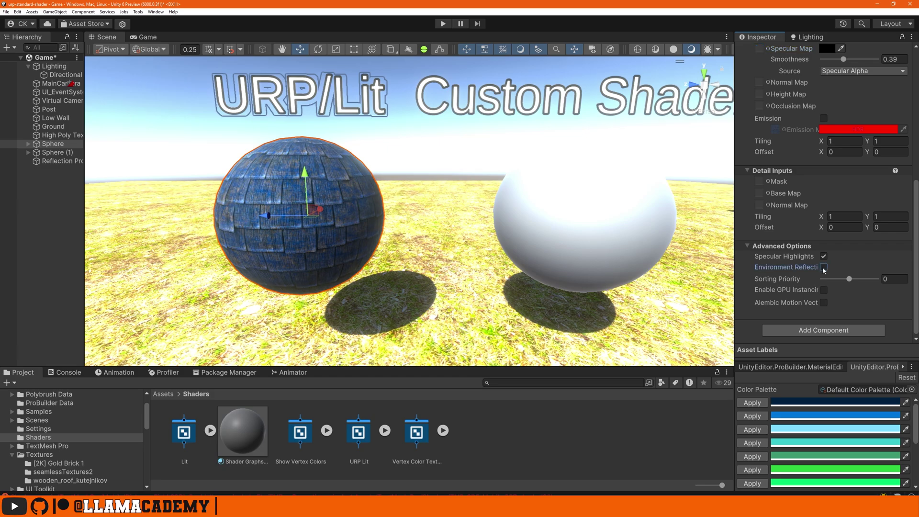
left_click(824, 267)
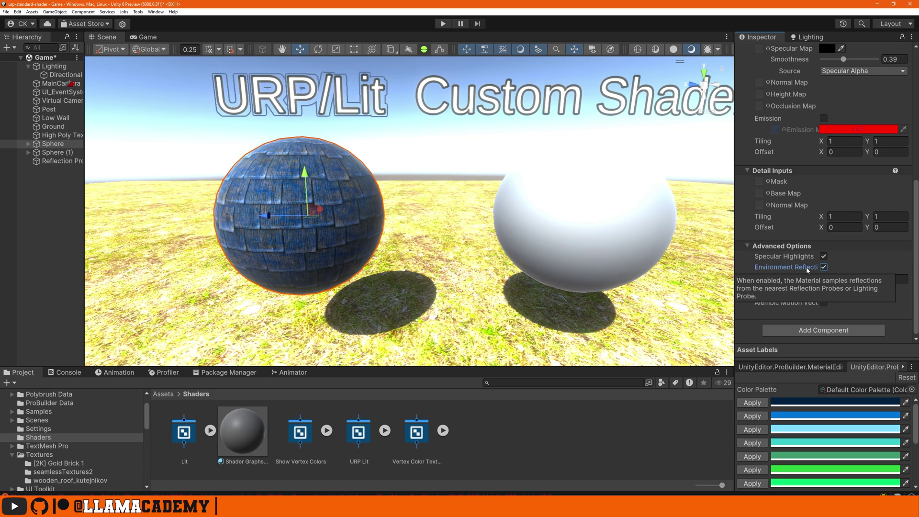
Step: Review the scene's Reflection Probe settings and bake the probe
left_click(62, 161)
left_click_drag(85, 174, 122, 174)
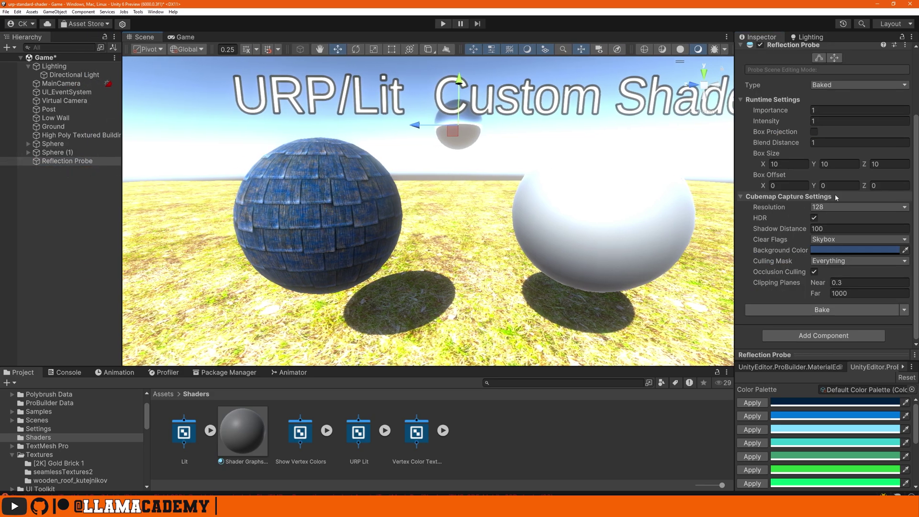
scroll(776, 192, "up", 3)
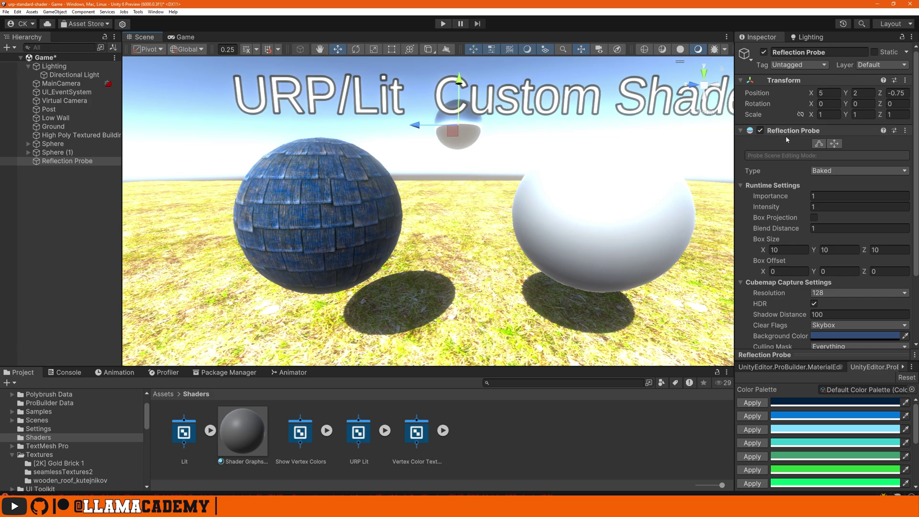
scroll(785, 163, "down", 4)
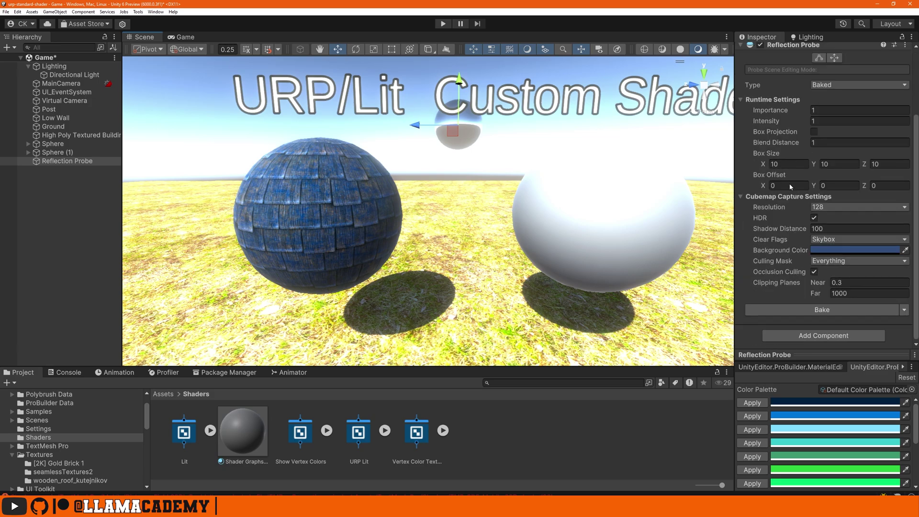
left_click(792, 316)
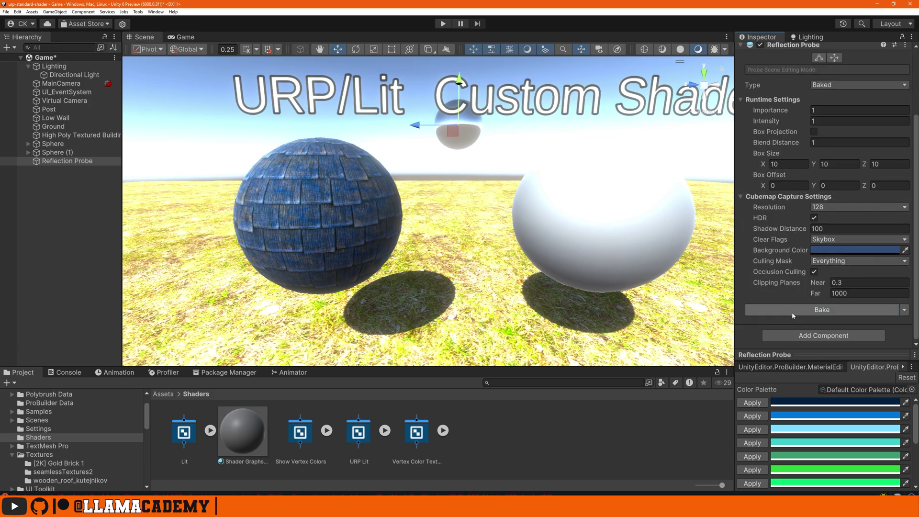
Step: Set the URP/Lit sphere's smoothness to 1 and clear its base map texture
left_click(305, 213)
left_click_drag(843, 222, 918, 230)
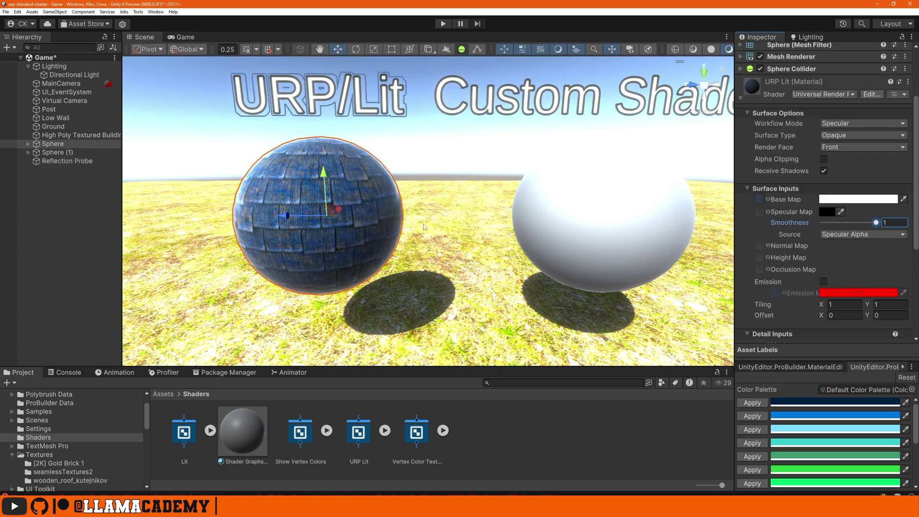
left_click(767, 199)
double_click(627, 261)
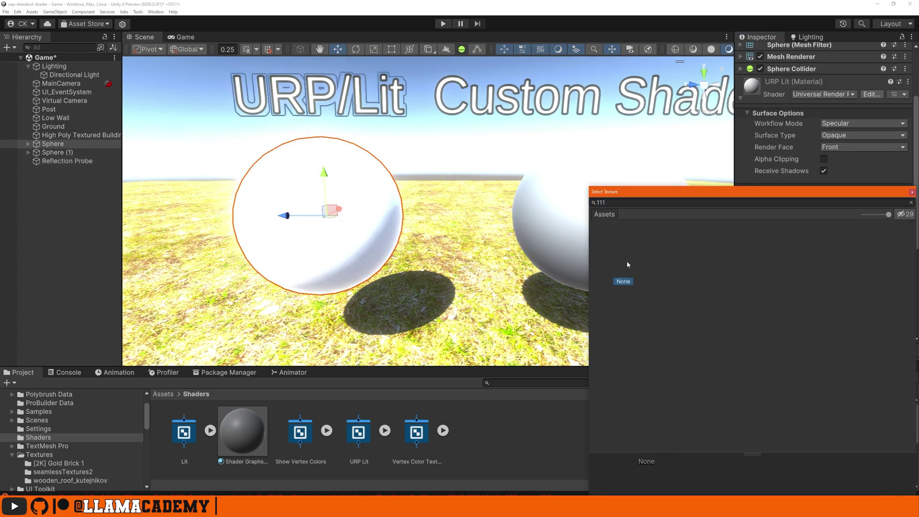
Step: Toggle environment reflections repeatedly on the untextured URP/Lit sphere to compare its look, leaving them enabled
scroll(825, 245, "down", 5)
scroll(788, 265, "down", 2)
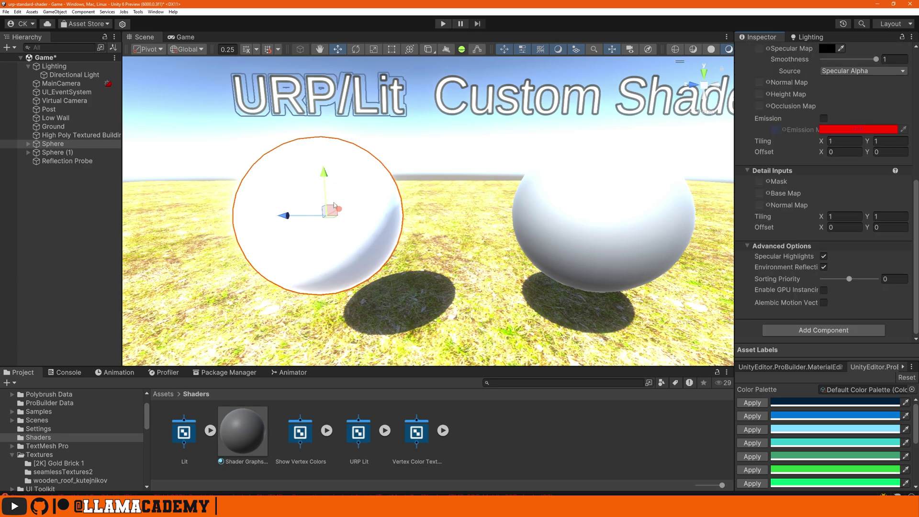
left_click(824, 267)
left_click(824, 268)
left_click(824, 267)
left_click(824, 267)
Step: Assign the wooden_roof_kutejnikov_Color texture as the base map of the URP/Lit sphere's material
scroll(820, 215, "up", 6)
left_click(70, 480)
left_click_drag(185, 431, 760, 199)
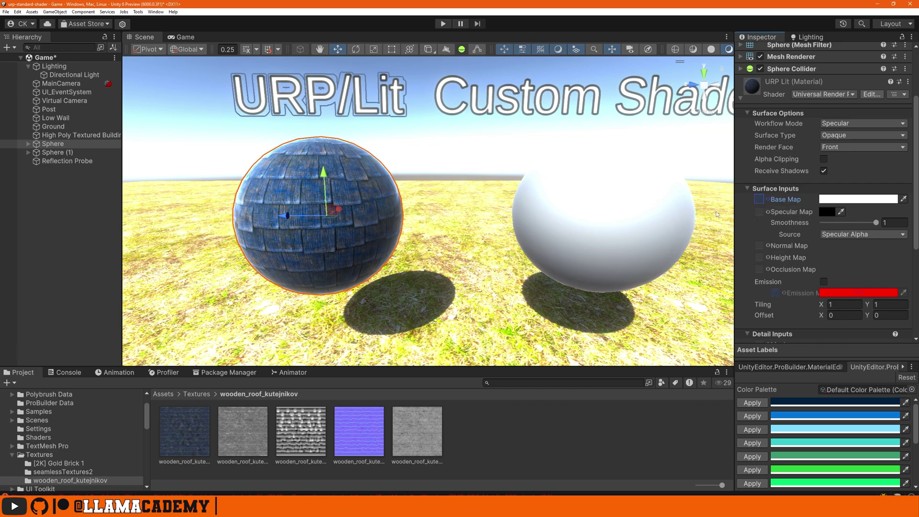
Step: Set the smoothness of the URP/Lit sphere's material to 0.5
scroll(802, 243, "down", 5)
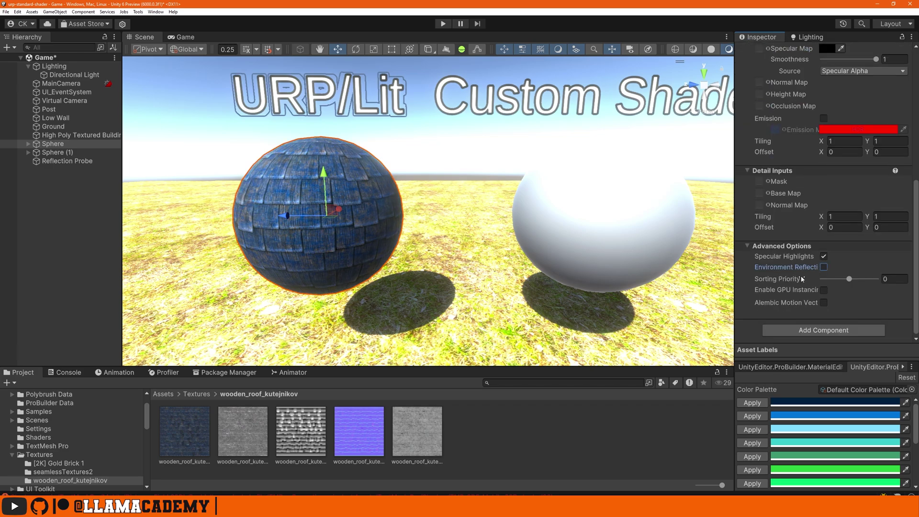
scroll(792, 282, "up", 8)
scroll(784, 290, "down", 4)
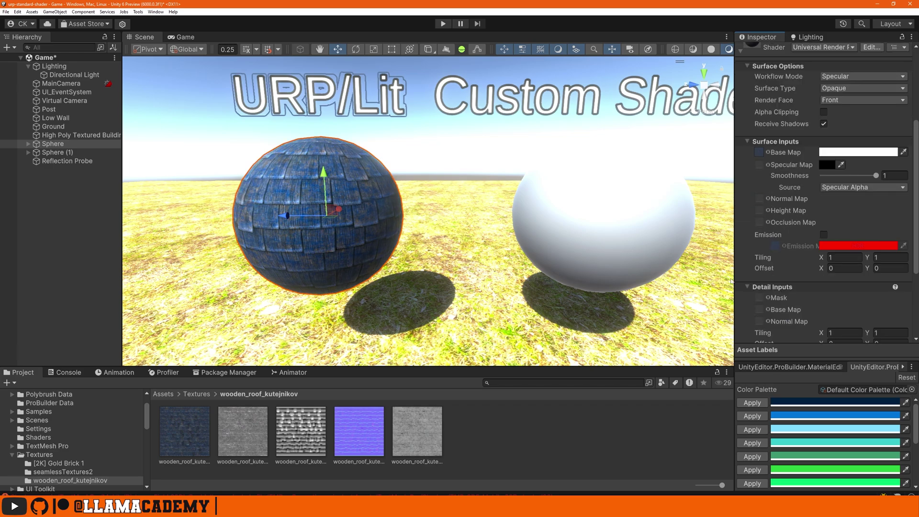
left_click(887, 177)
type("0.5")
Step: Open the Lit shader graph used by the Custom Shader sphere's material and maximize the graph editor
left_click(587, 210)
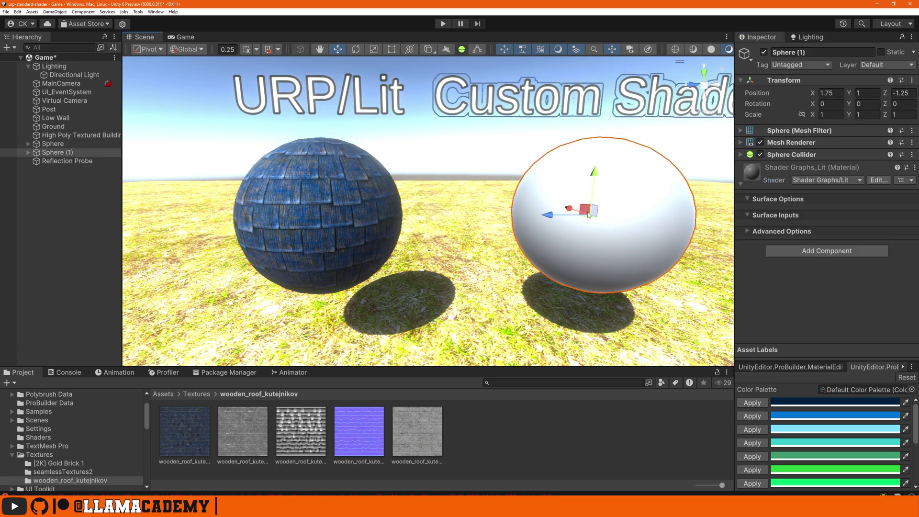
left_click(880, 183)
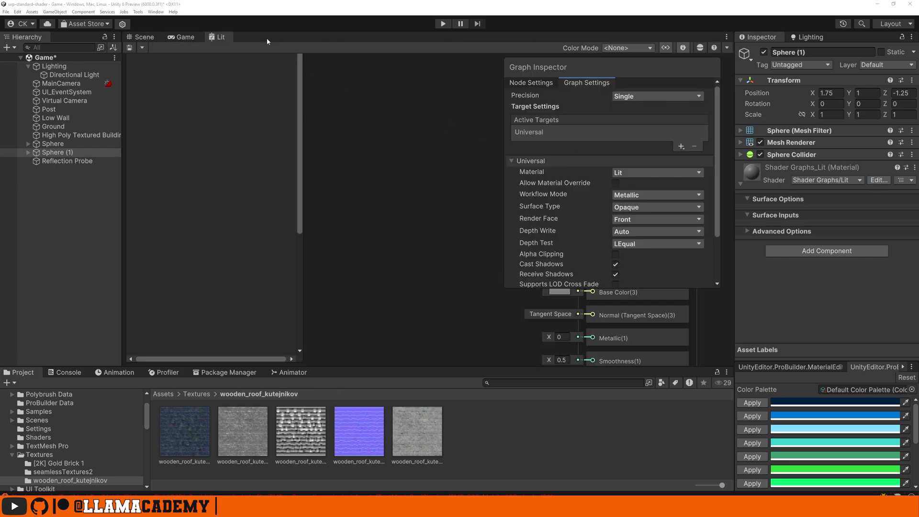
double_click(219, 36)
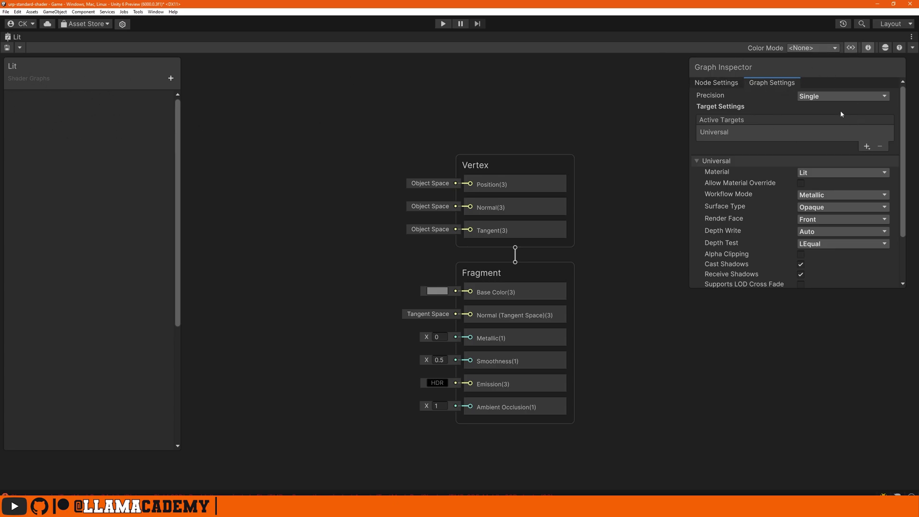
Step: Toggle the Blackboard and the Graph Inspector off and on again, leaving both shown
left_click(850, 49)
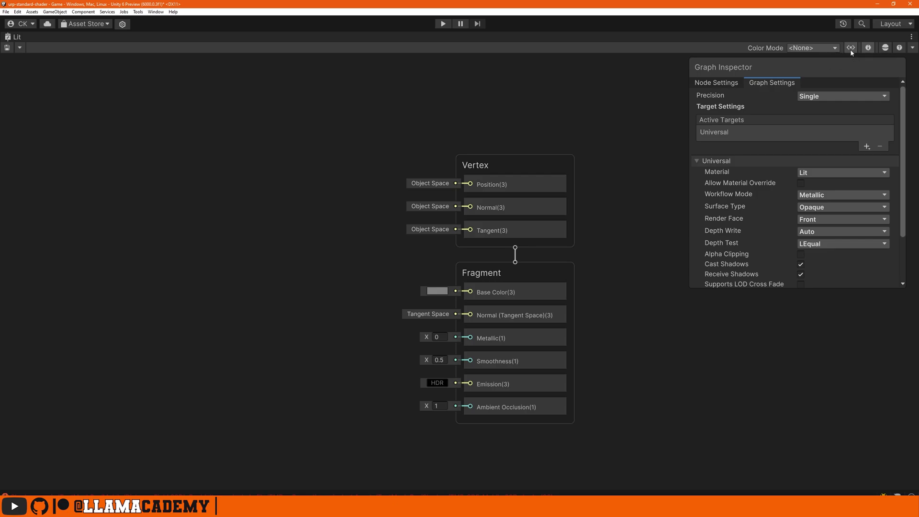
left_click(851, 49)
left_click(869, 49)
left_click(868, 49)
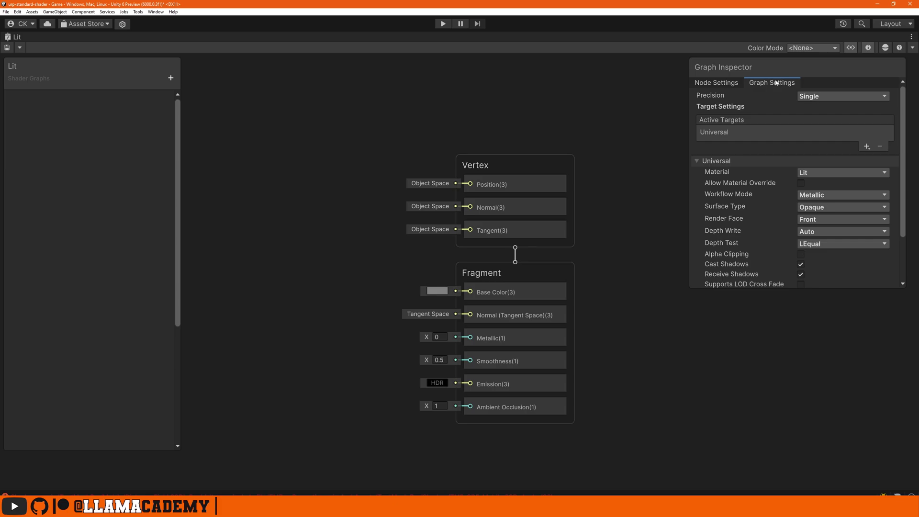
Step: Set the graph's Workflow Mode to Specular and hide the Graph Inspector
left_click(813, 197)
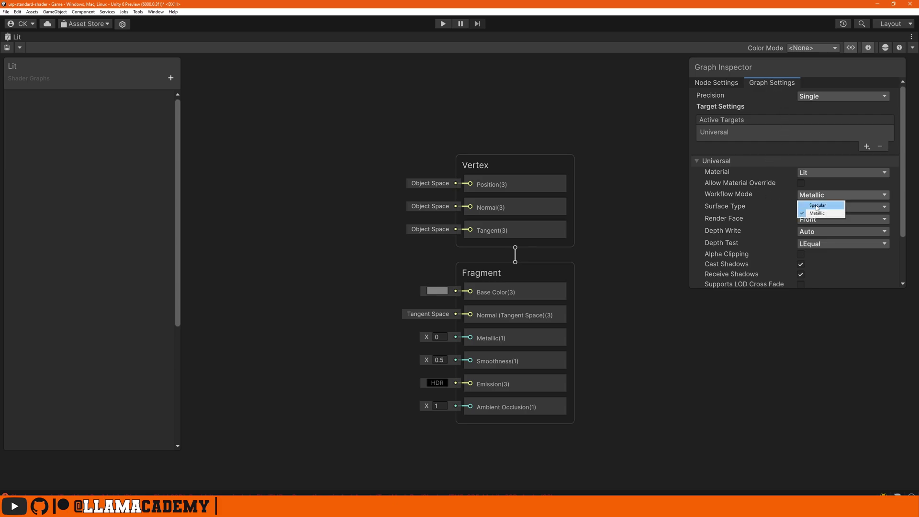
left_click(817, 206)
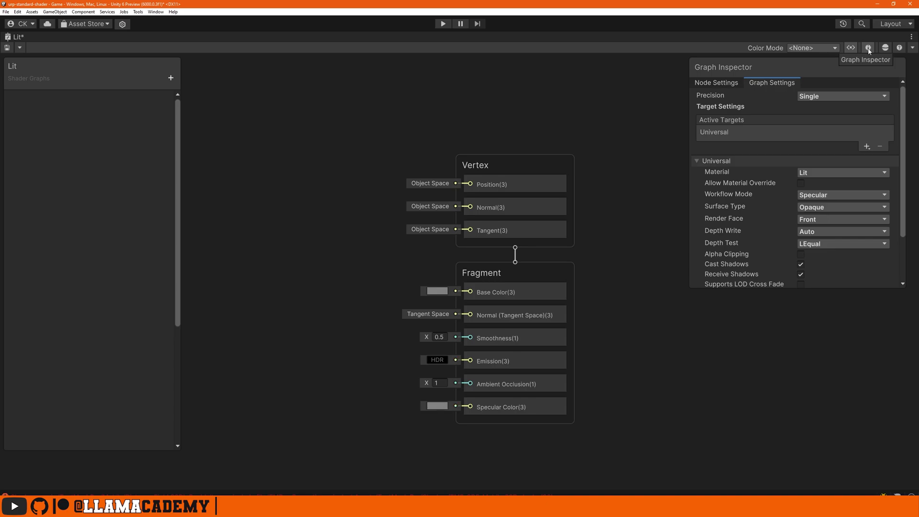
left_click(868, 47)
middle_click_drag(685, 237, 773, 149)
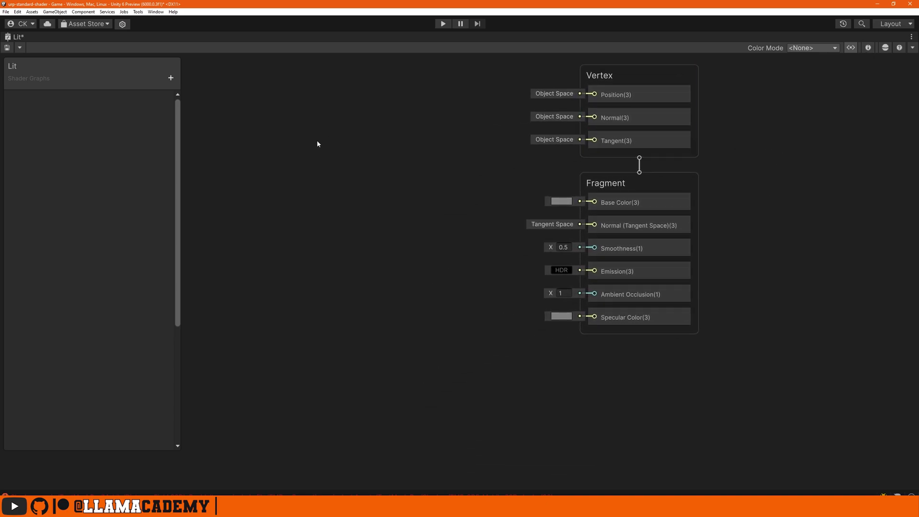
Step: Add a Texture 2D property named BaseMap to the graph
left_click(172, 78)
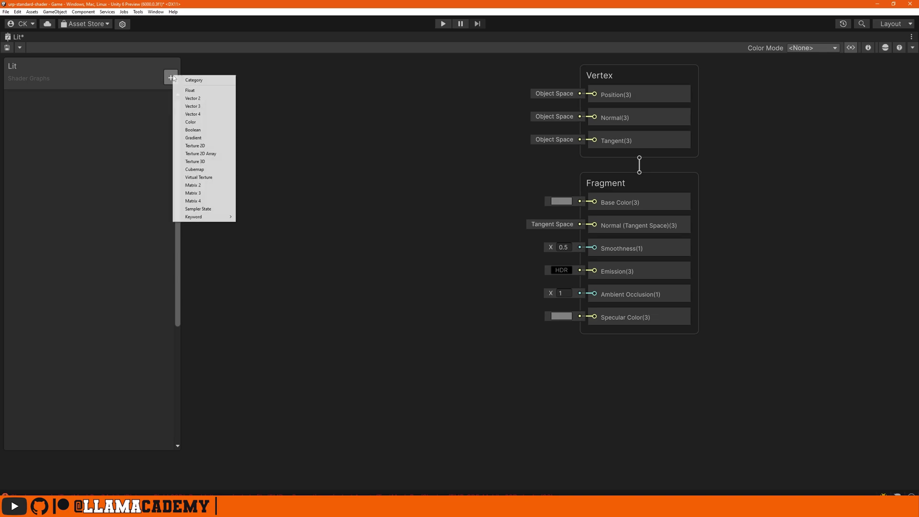
left_click(221, 145)
type("BaseMap")
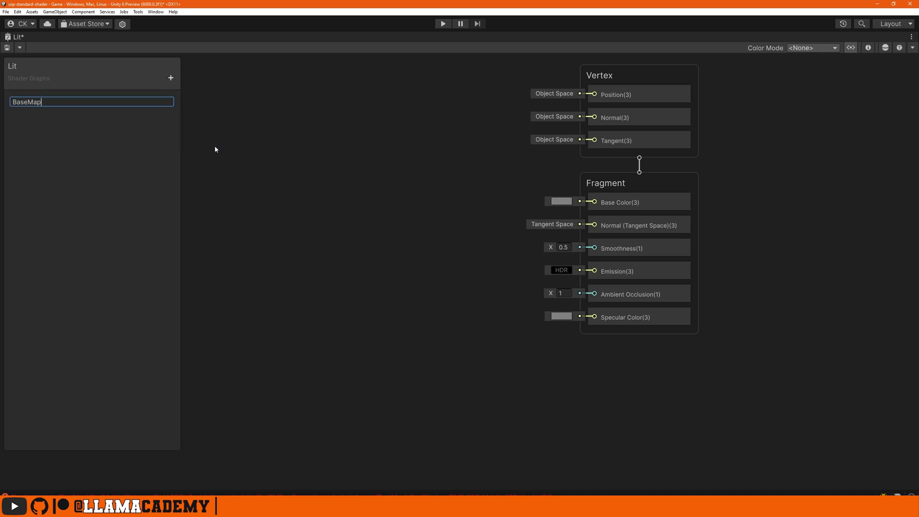
key("Return")
Step: Add a Color property named BaseColor to the graph
left_click(171, 77)
left_click(213, 123)
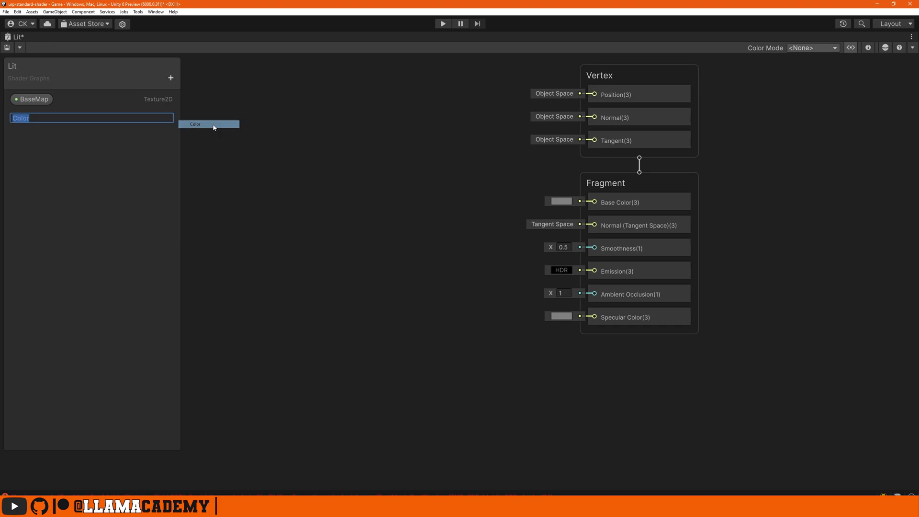
type("BaseColor")
key("Return")
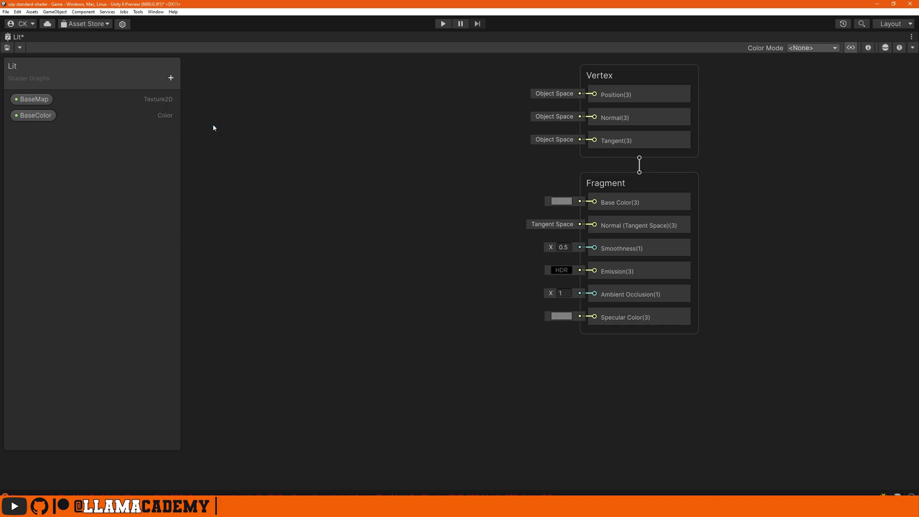
left_click(39, 105)
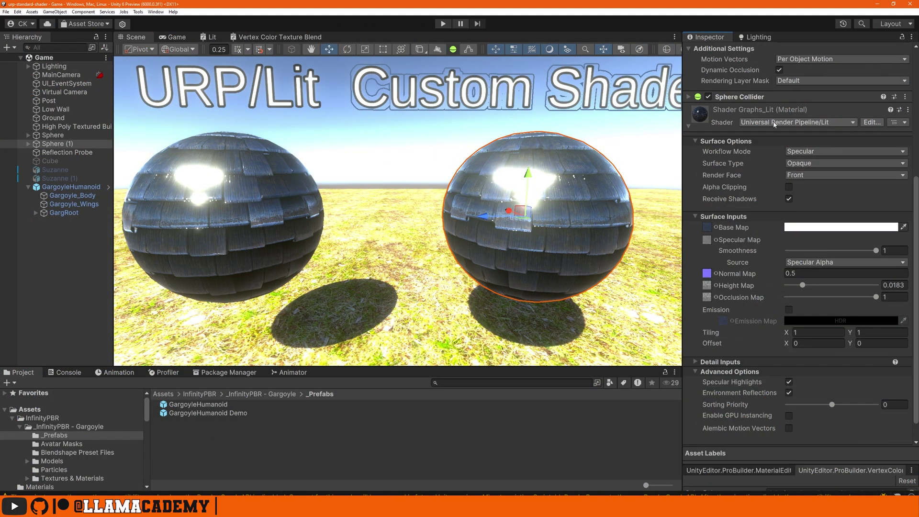
Step: Switch the Custom Shader sphere's material from Universal Render Pipeline/Lit to the Lit shader under Shader Graphs
left_click(774, 123)
left_click(770, 240)
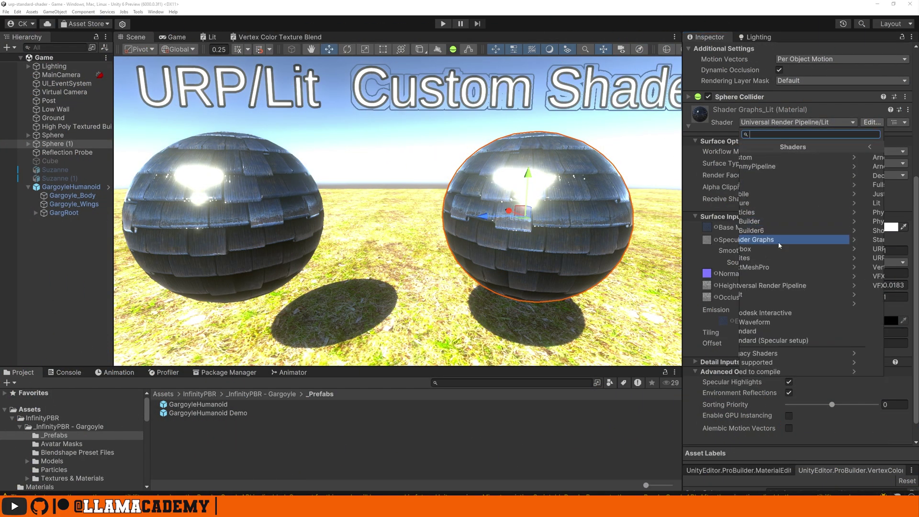
left_click(765, 210)
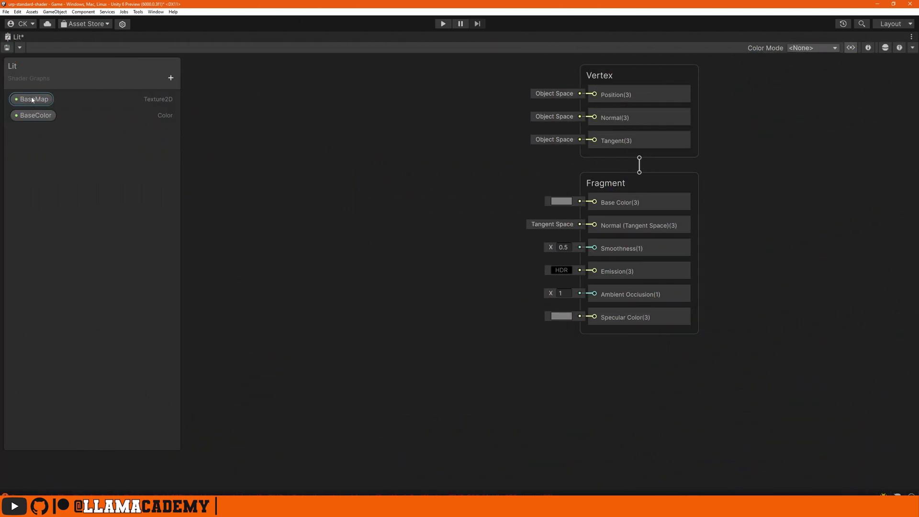
Step: Place the BaseMap property in the graph and feed it into a new Sample Texture 2D node
left_click_drag(33, 100, 300, 174)
type("sample")
key("Return")
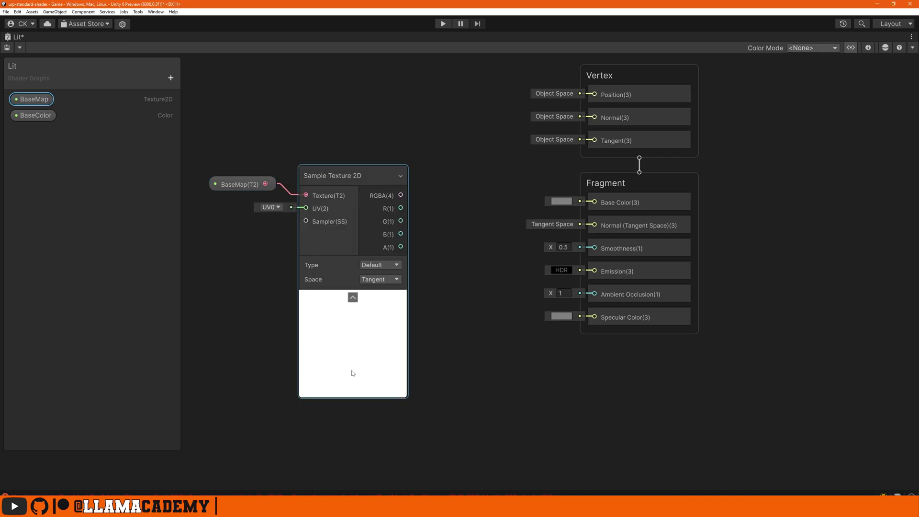
left_click(238, 185)
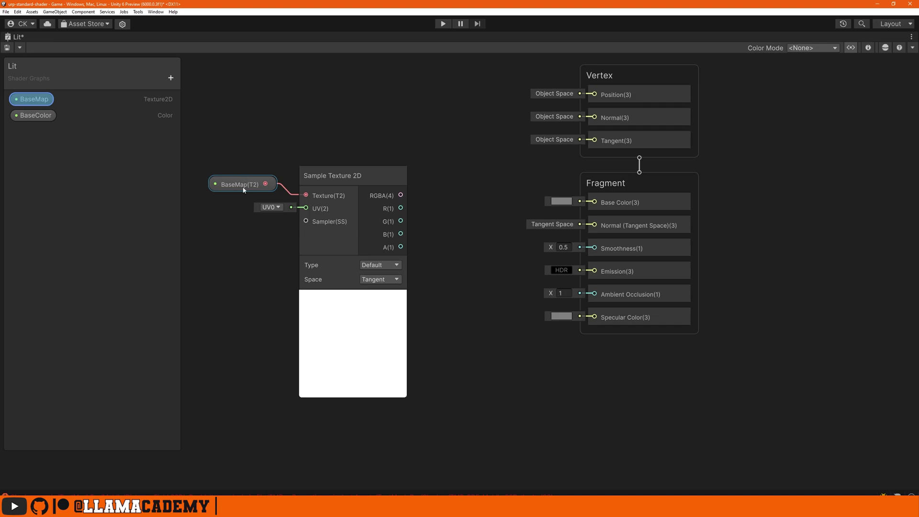
left_click(261, 221)
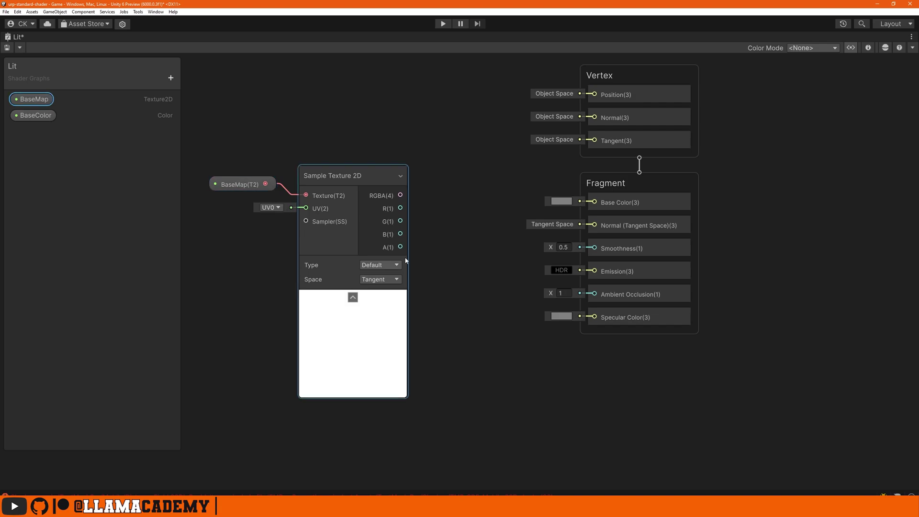
Step: Multiply the BaseColor property by the sampled texture's RGBA and connect the result to the fragment's Base Color
left_click_drag(36, 115, 352, 129)
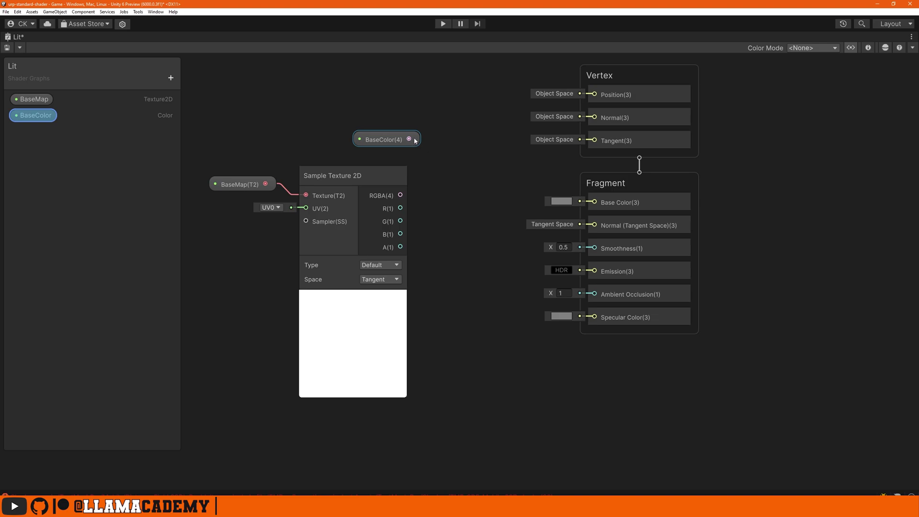
left_click_drag(410, 138, 448, 157)
type("mul")
key("Return")
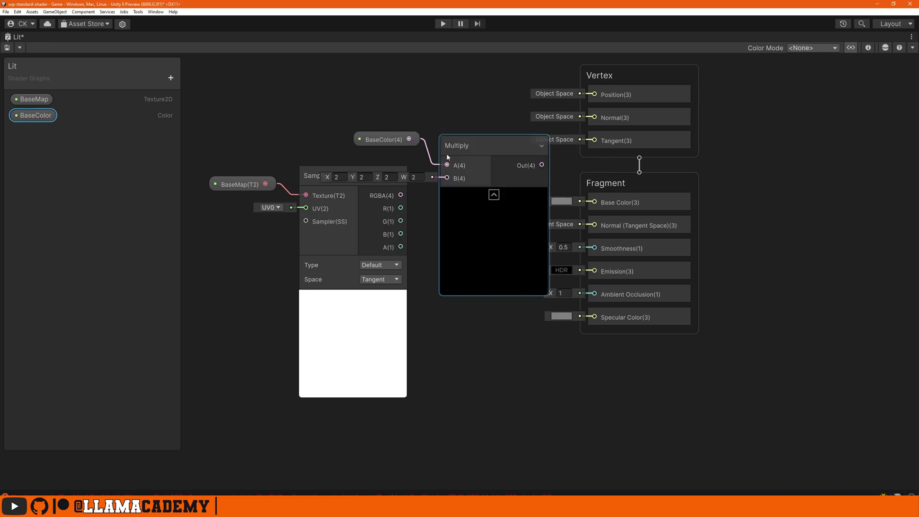
left_click_drag(401, 195, 447, 178)
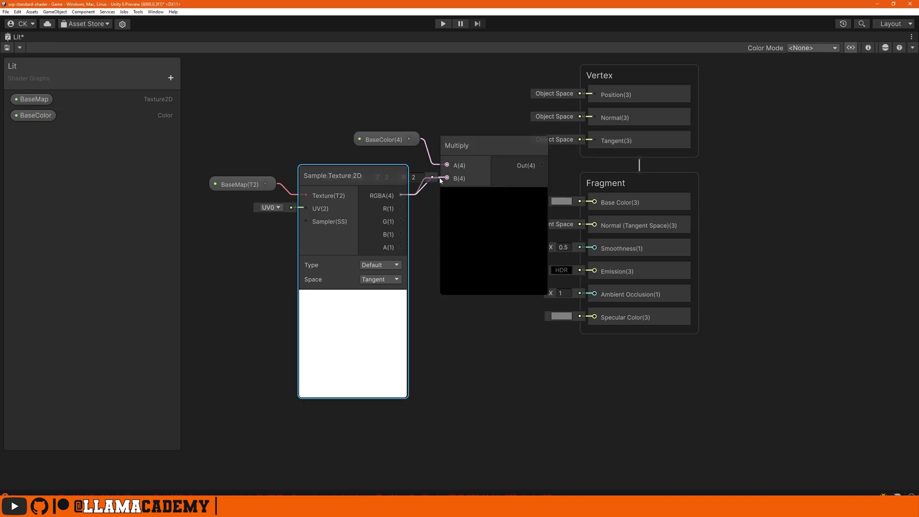
left_click_drag(495, 155, 596, 203)
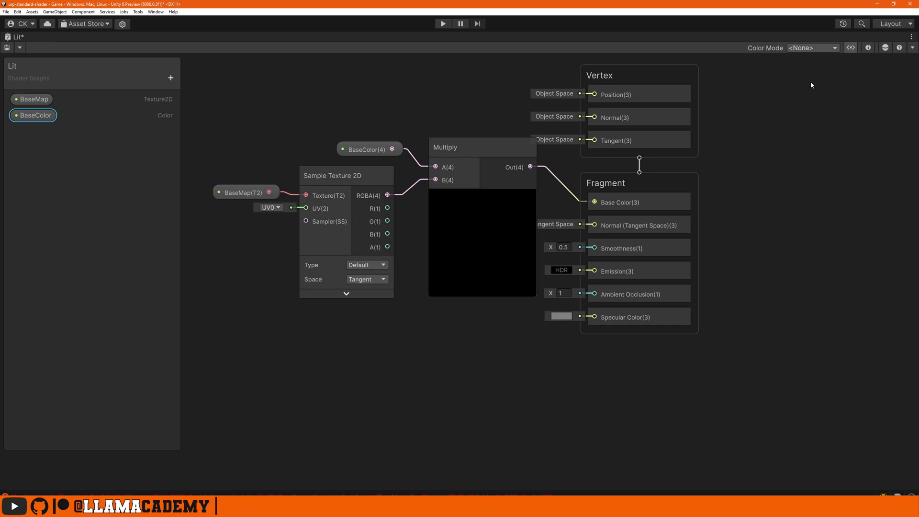
Step: Set the BaseColor property's default value to opaque white (FFFFFF) and save the graph
left_click(868, 48)
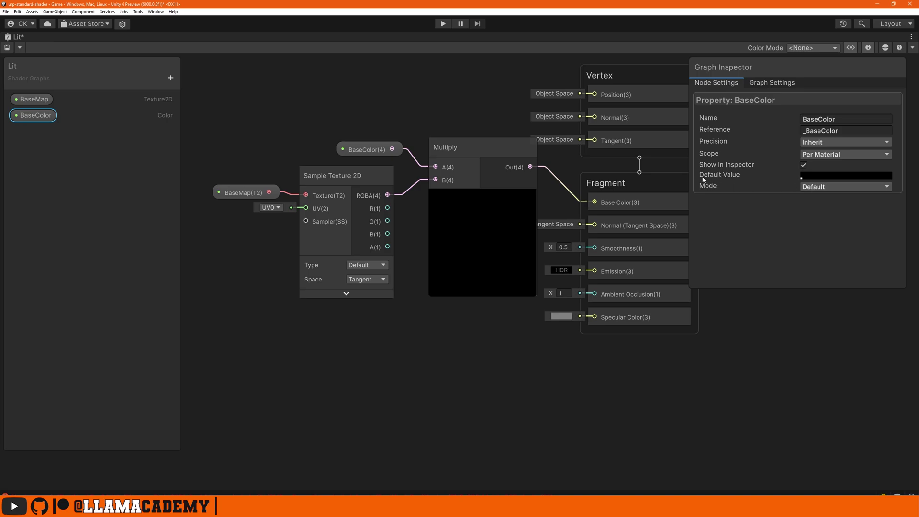
left_click(847, 175)
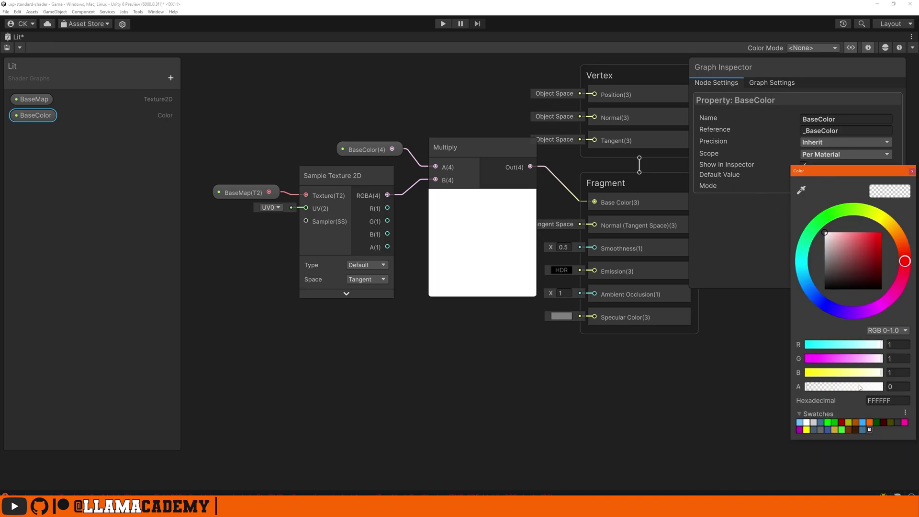
left_click_drag(860, 387, 901, 233)
left_click(912, 171)
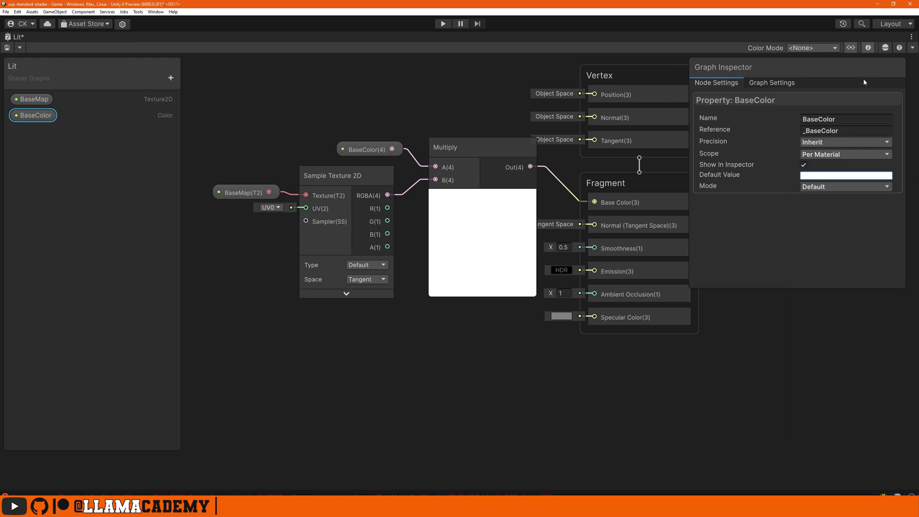
key("ctrl+s")
Step: Return to the scene and assign the wooden_roof_kutejnikov color texture as the Custom Shader sphere's BaseMap
key("shift+space")
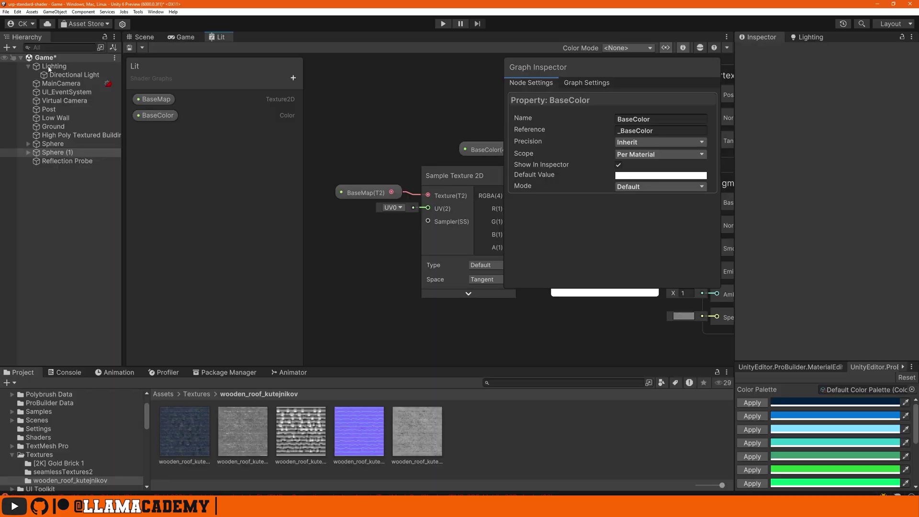
left_click(144, 37)
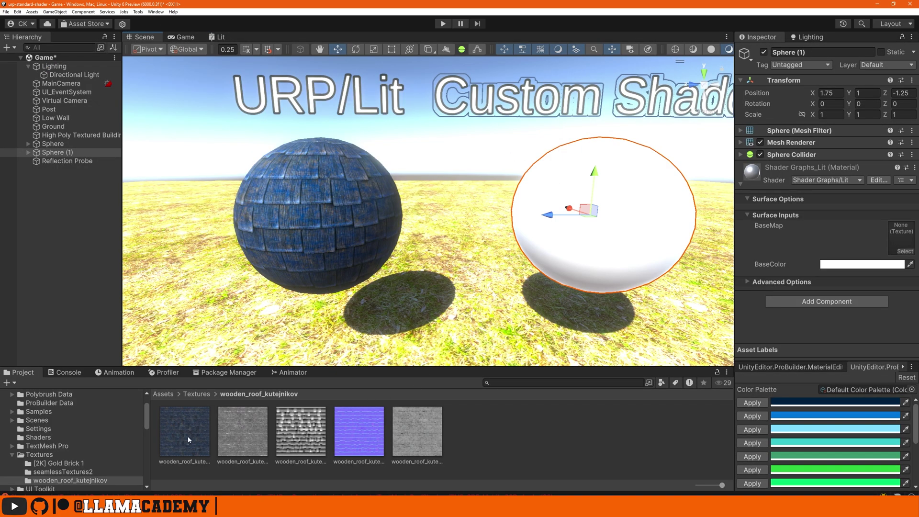
left_click_drag(189, 439, 901, 237)
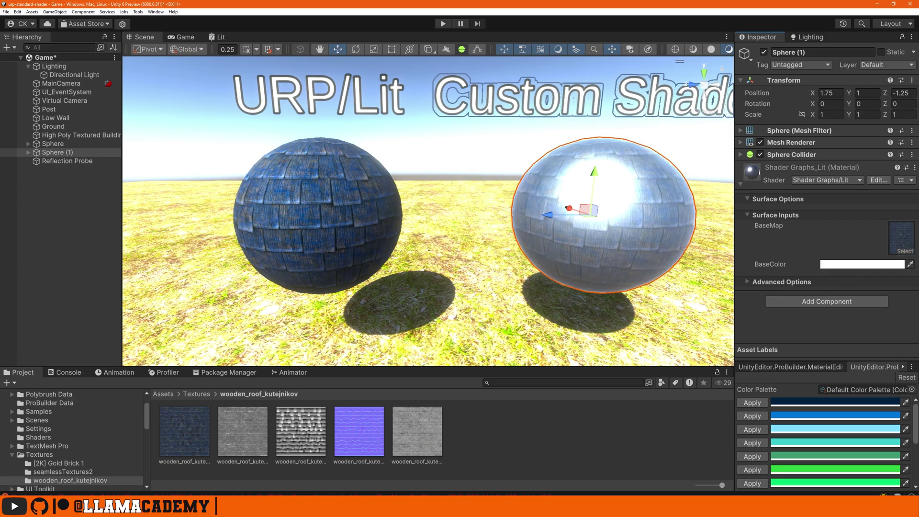
Step: Set the fragment's Specular Color to black (000000) in the Lit graph and save the graph
double_click(217, 36)
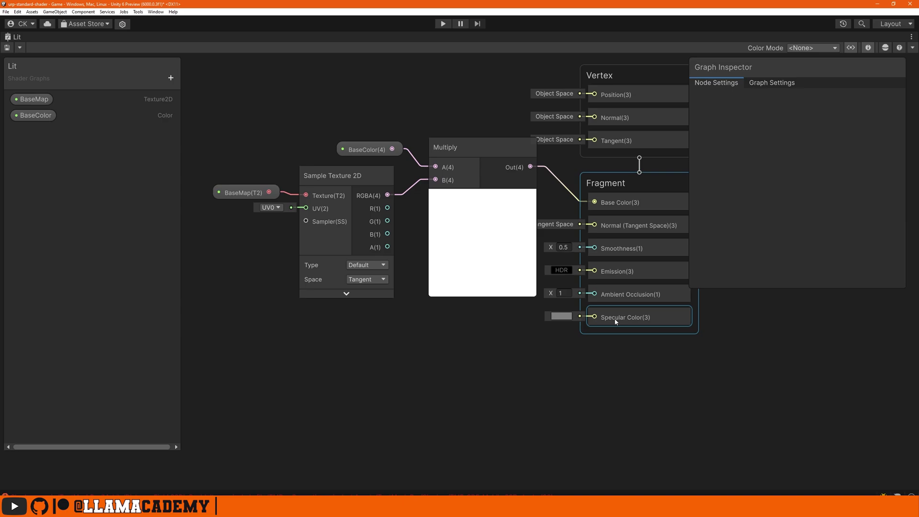
left_click(565, 317)
left_click_drag(625, 331, 570, 363)
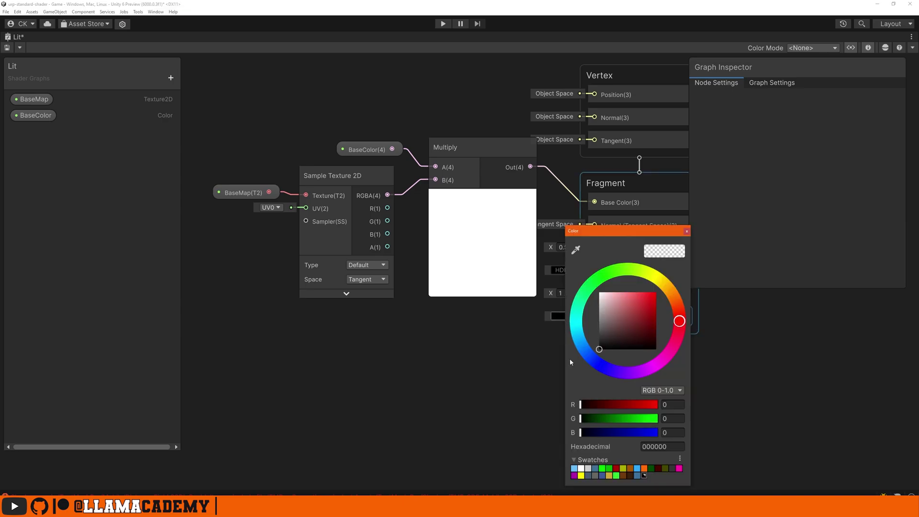
left_click(686, 230)
Step: Return to the scene and compare the look of the URP/Lit and Custom Shader spheres
double_click(18, 37)
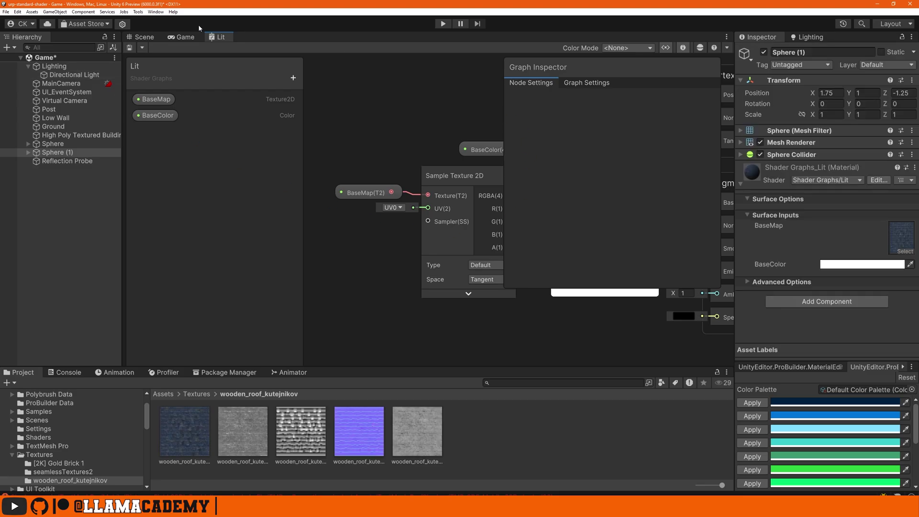
left_click(142, 38)
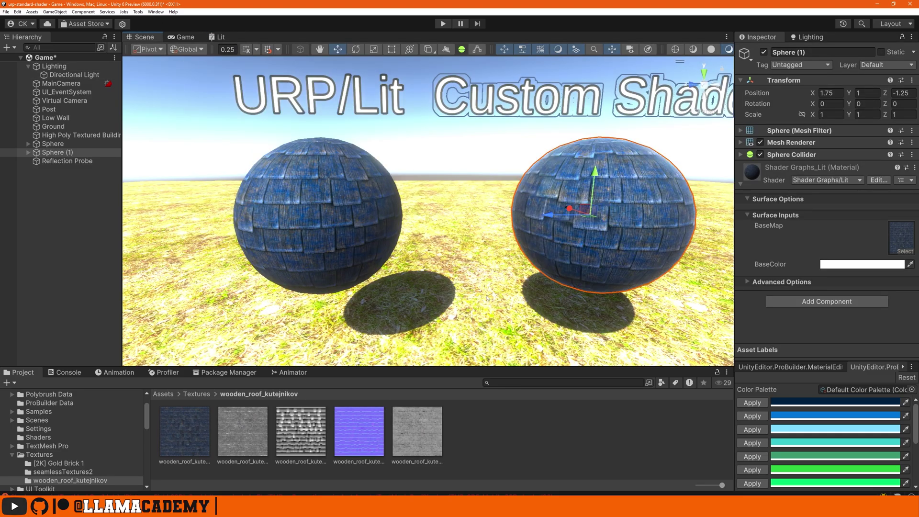
scroll(335, 249, "down", 3)
mouse_move(335, 250)
left_mouse_down("alt")
mouse_move(366, 244)
mouse_move(298, 251)
mouse_move(328, 247)
left_mouse_up("alt")
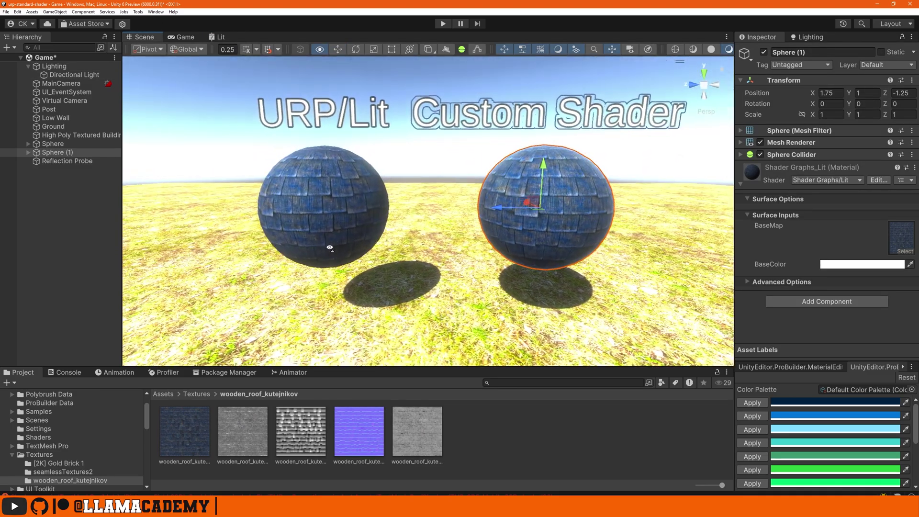
Step: Try different Tiling and Offset values on the URP/Lit sphere's material, and undo the changes
scroll(327, 248, "up", 2)
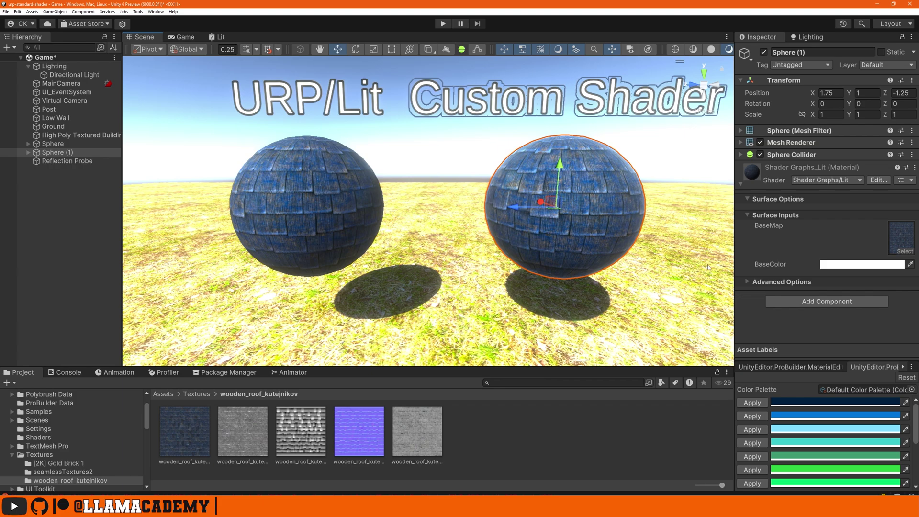
left_click(311, 215)
scroll(789, 243, "down", 5)
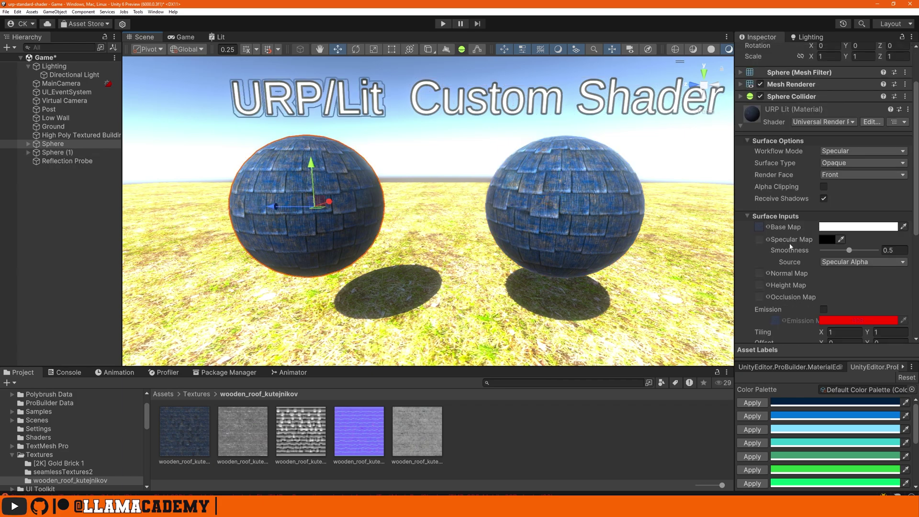
left_click_drag(822, 274, 860, 275)
left_click_drag(869, 275, 16, 279)
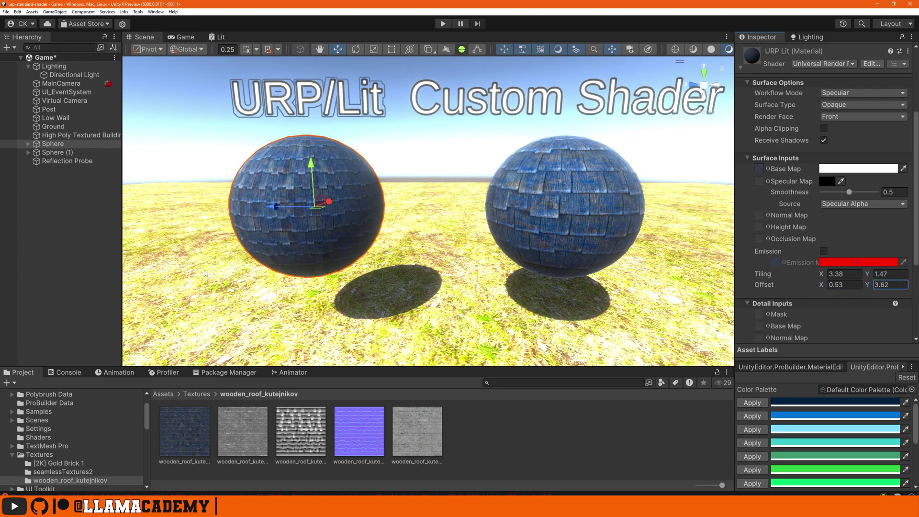
key("ctrl+z")
key("ctrl+z")
key("ctrl+z")
key("ctrl+z")
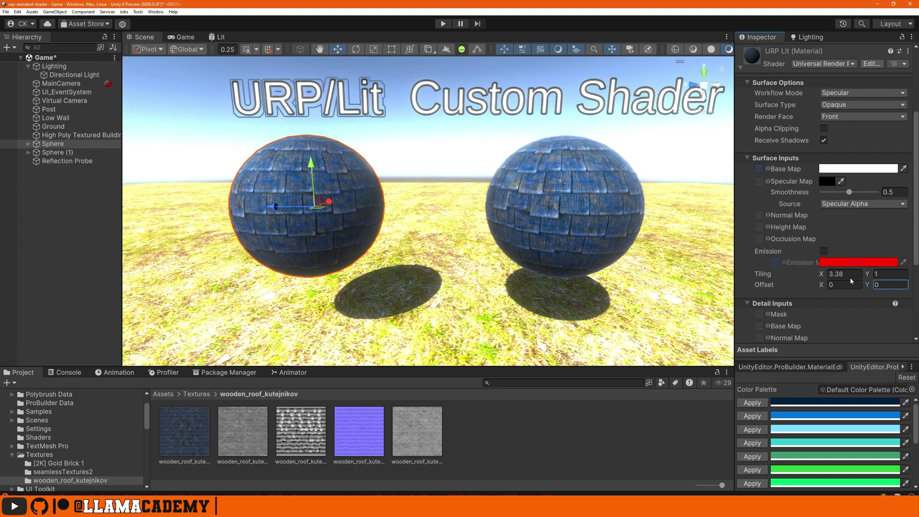
Step: Open the Custom Shader sphere's Lit graph and add two Vector 2 properties named Tiling and Offset
left_click(553, 221)
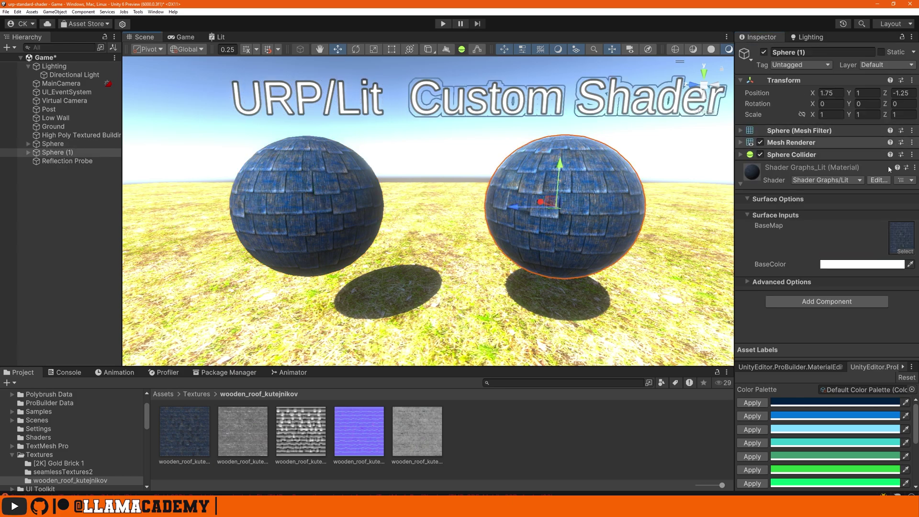
left_click(879, 180)
double_click(218, 36)
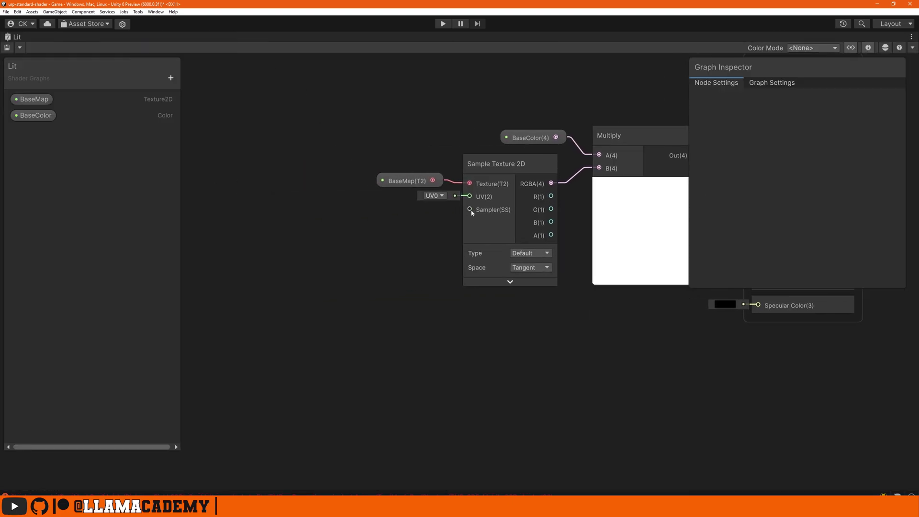
left_click(171, 76)
left_click(207, 99)
type("Tiling")
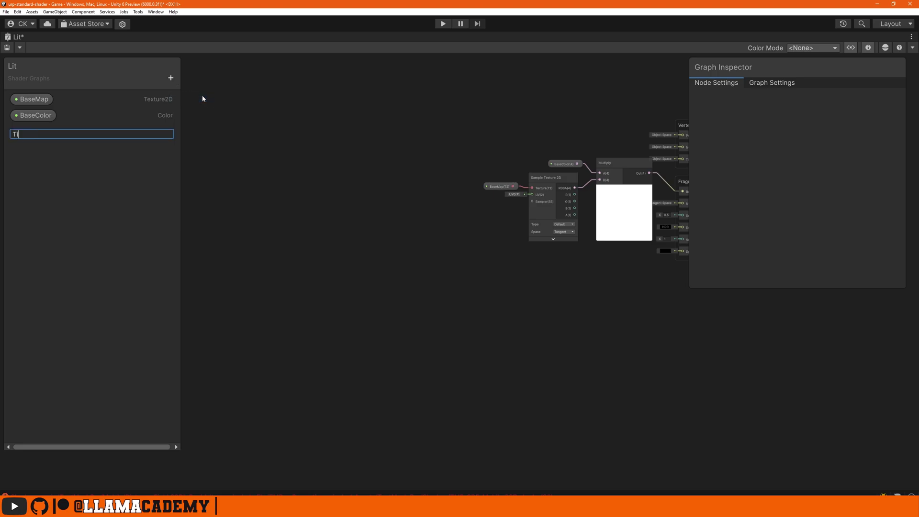
key("Return")
left_click(171, 76)
left_click(215, 100)
type("Offset")
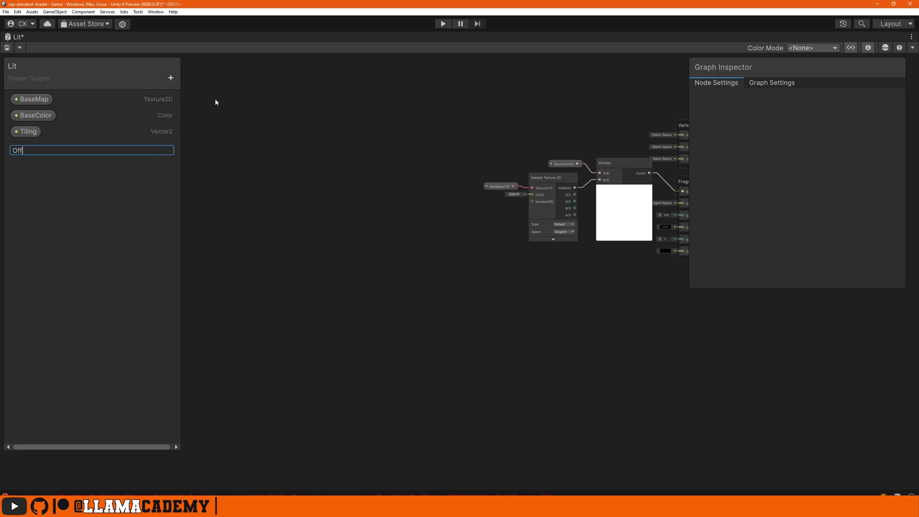
key("Return")
Step: Set the Tiling property's default value to X 1, Y 1 and hide the Graph Inspector
left_click(23, 132)
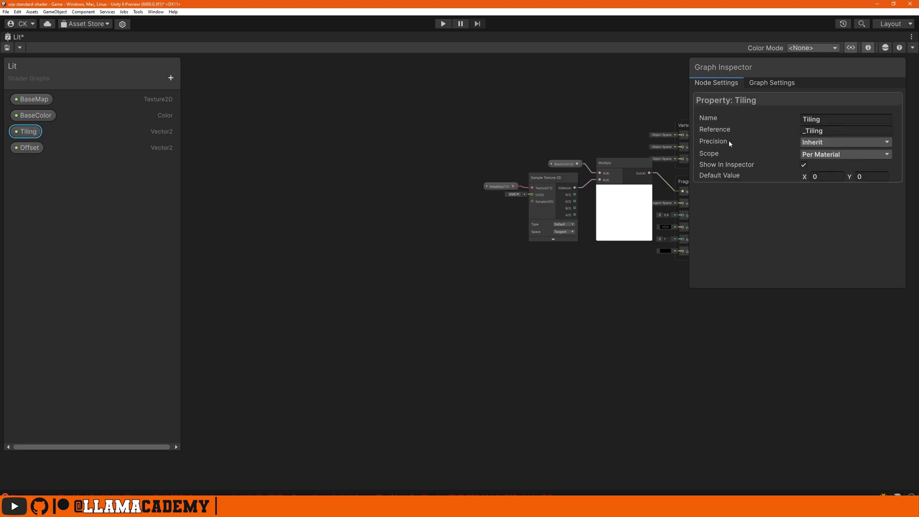
left_click(829, 175)
type("1")
key("Tab")
type("1")
left_click(868, 48)
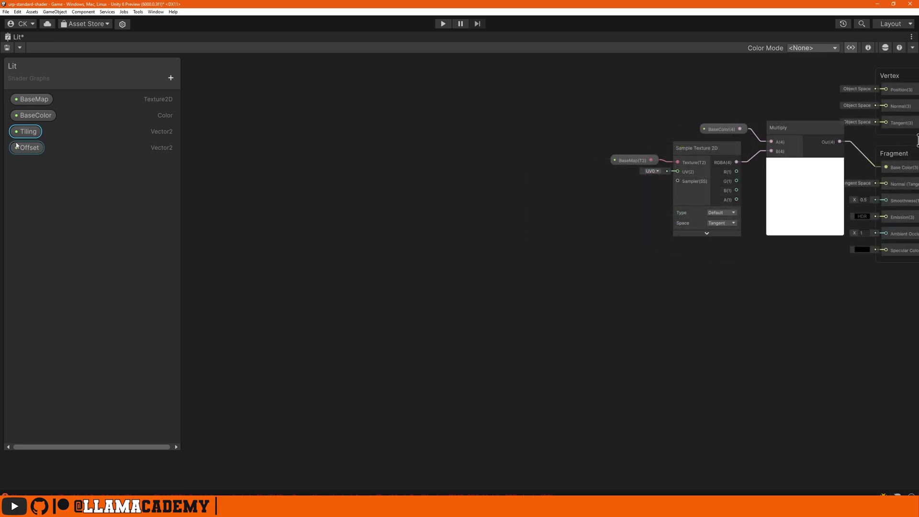
Step: Place the Tiling and Offset properties in the graph and wire them into the matching inputs of a new Tiling And Offset node
left_click_drag(28, 132, 402, 173)
scroll(345, 178, "up", 2)
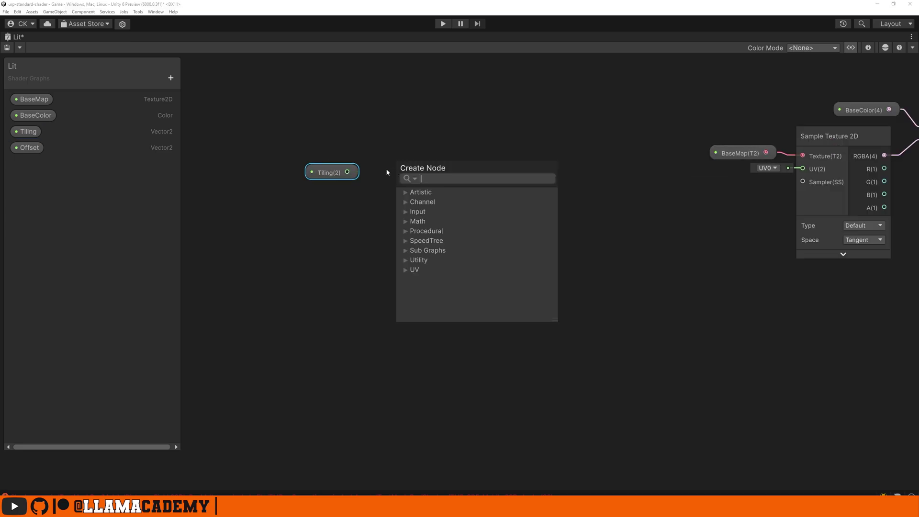
type("tili")
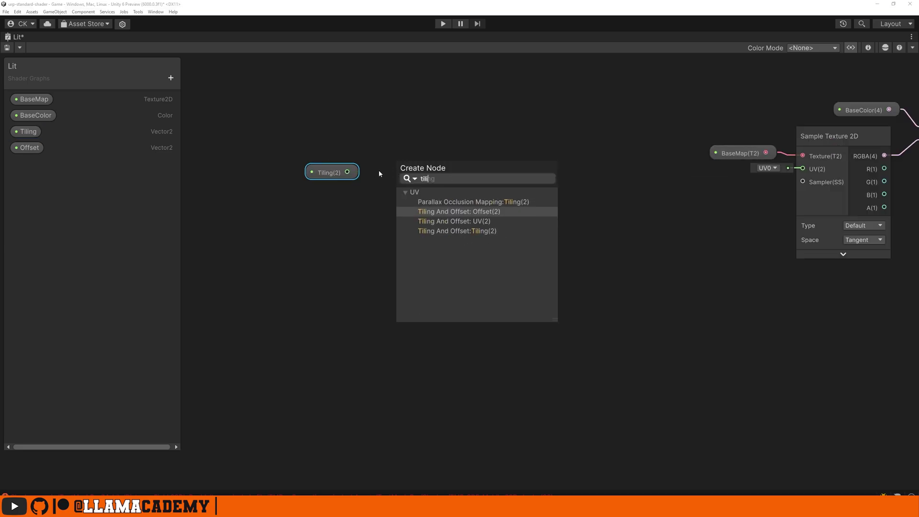
left_click(487, 232)
left_click_drag(28, 148, 306, 191)
left_click_drag(351, 201, 401, 181)
left_click_drag(330, 206, 324, 196)
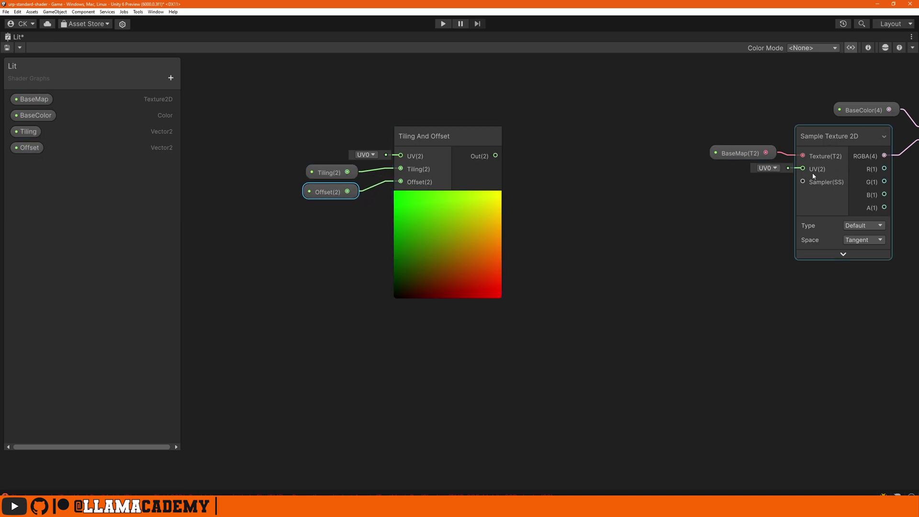
Step: Connect the Tiling And Offset output to the BaseMap sampler's UV input, save the graph, and return to the scene
left_click_drag(496, 156, 804, 169)
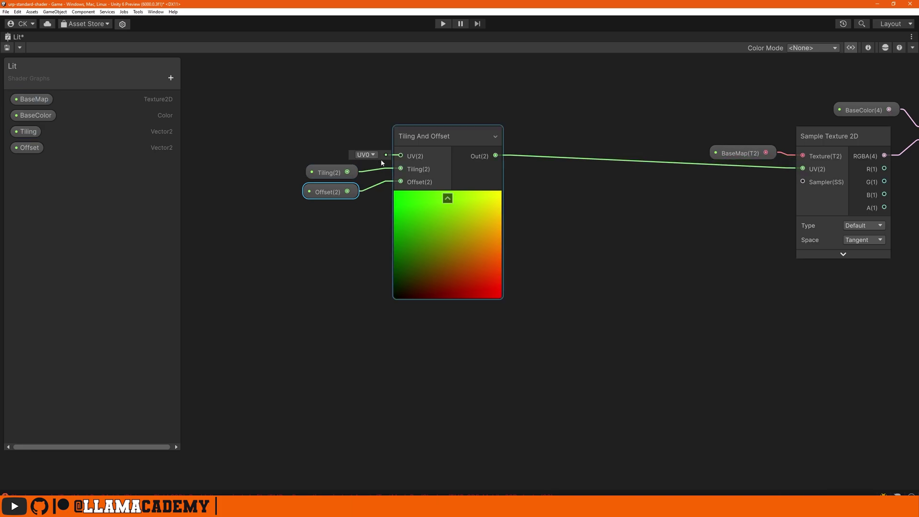
middle_click_drag(593, 210, 512, 214)
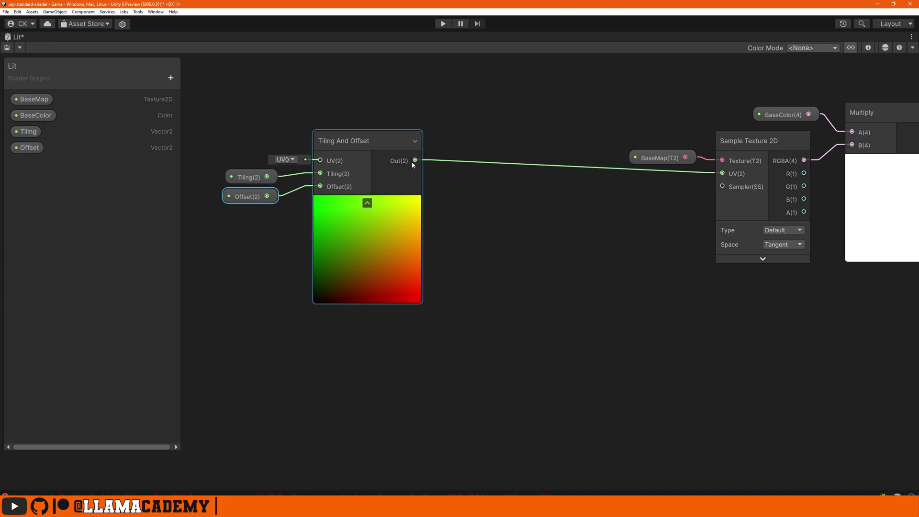
left_click_drag(412, 163, 737, 328)
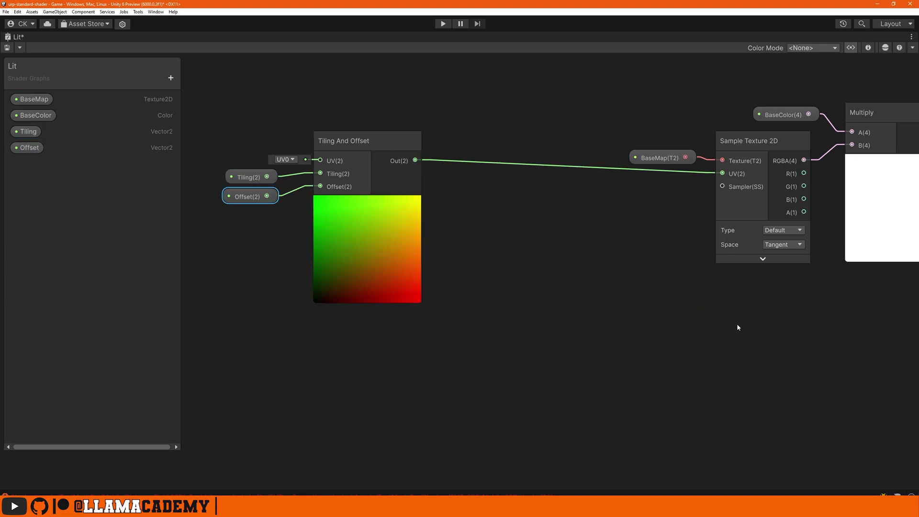
key("ctrl+s")
double_click(22, 36)
left_click(145, 37)
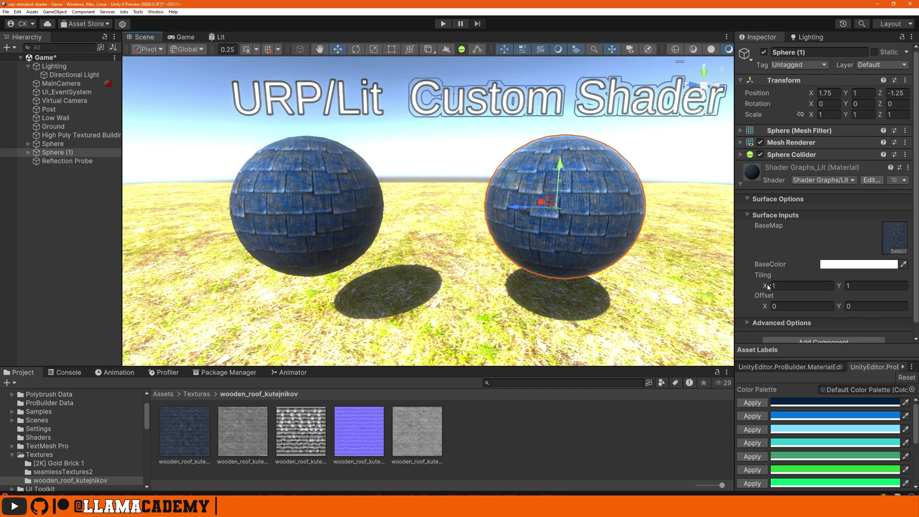
Step: Try different Tiling and Offset values on the Custom Shader sphere's material, and undo the changes
left_click_drag(768, 287, 910, 309)
key("ctrl+z")
key("ctrl+z")
key("ctrl+z")
Step: Assign the second wooden_roof_kutejnikov texture as the URP/Lit sphere's Specular Map and set Smoothness to 1
left_click(301, 222)
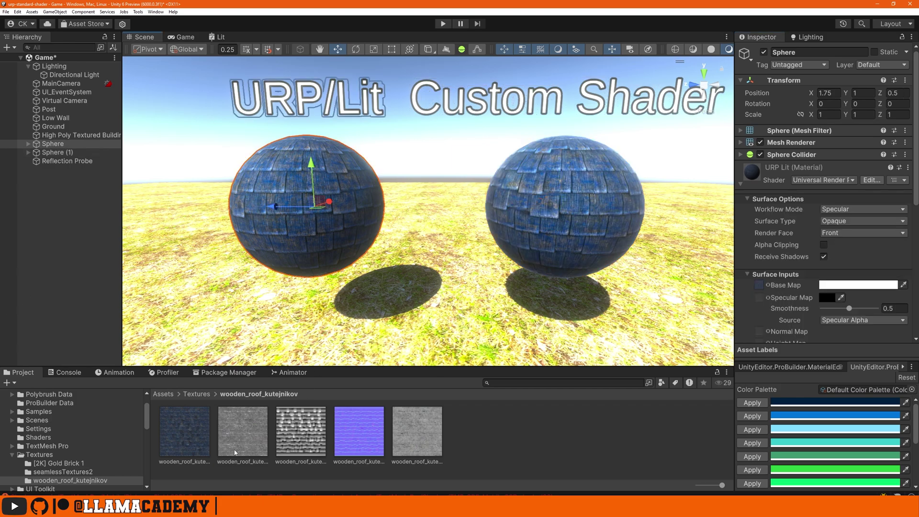
left_click_drag(235, 452, 760, 298)
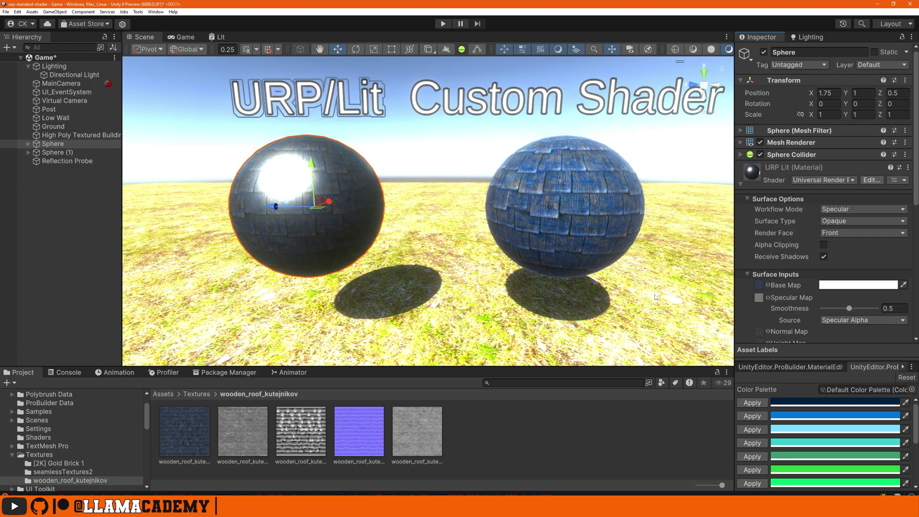
left_click_drag(849, 308, 877, 308)
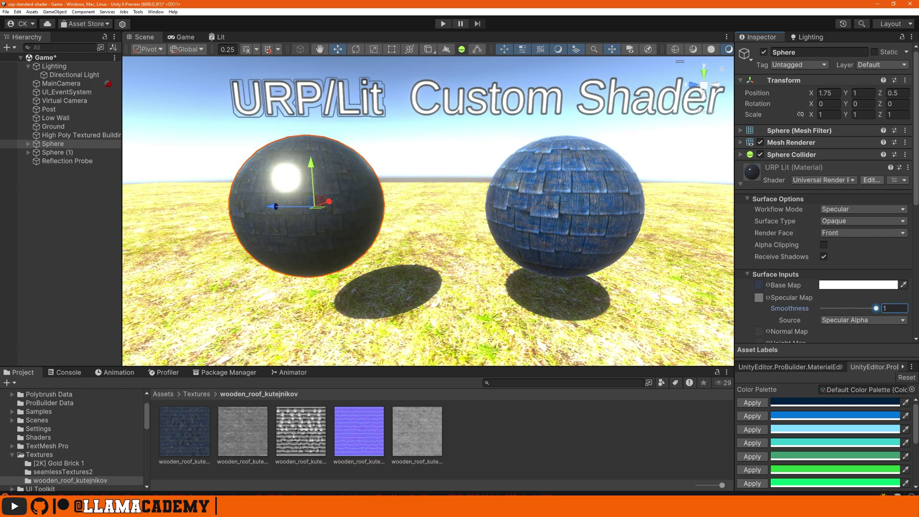
Step: Compare the URP/Lit sphere with Environment Reflections off and on, leaving the option enabled
scroll(804, 311, "down", 5)
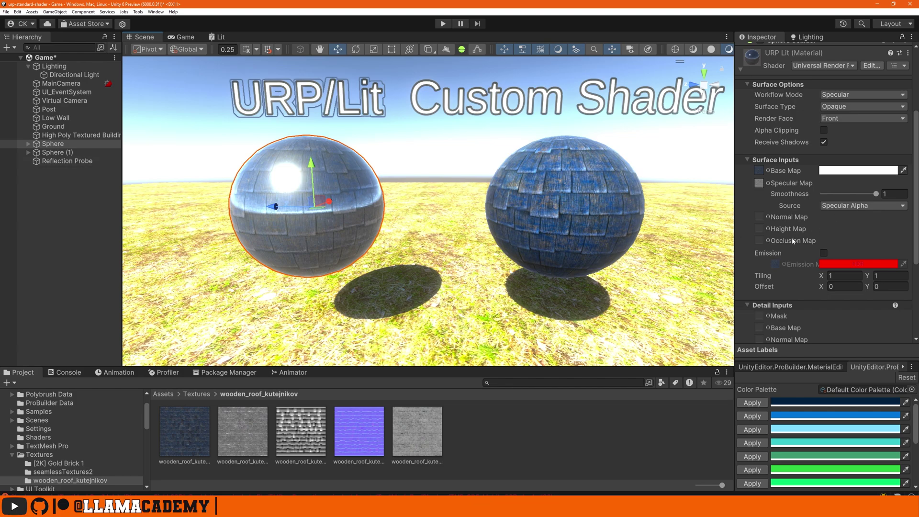
scroll(795, 268, "down", 4)
left_click(824, 314)
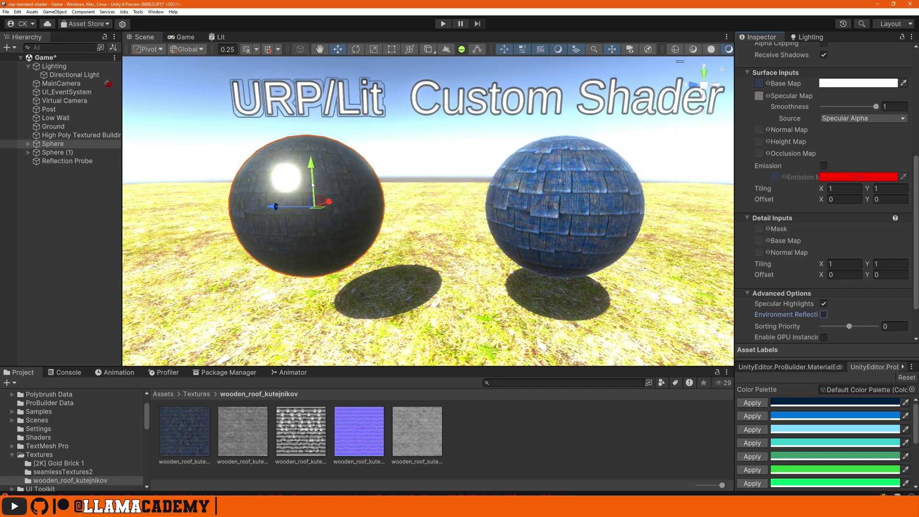
scroll(820, 270, "down", 2)
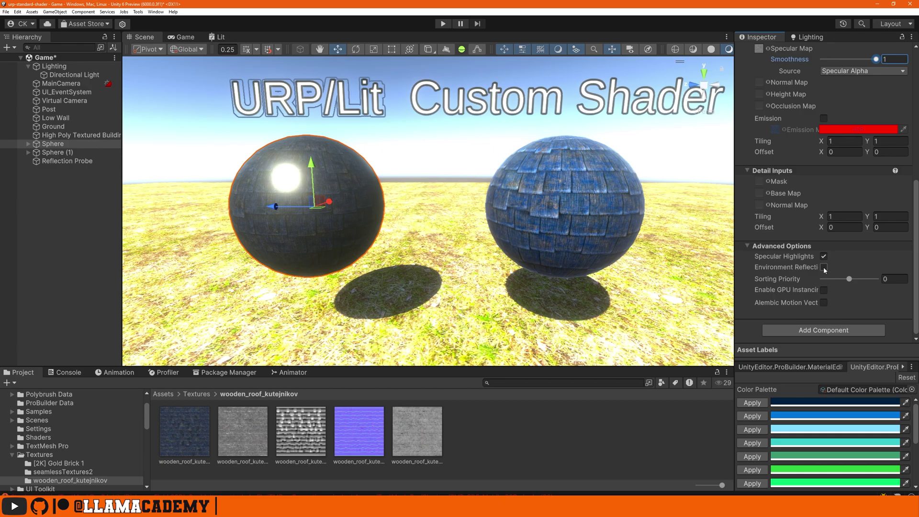
left_click(824, 268)
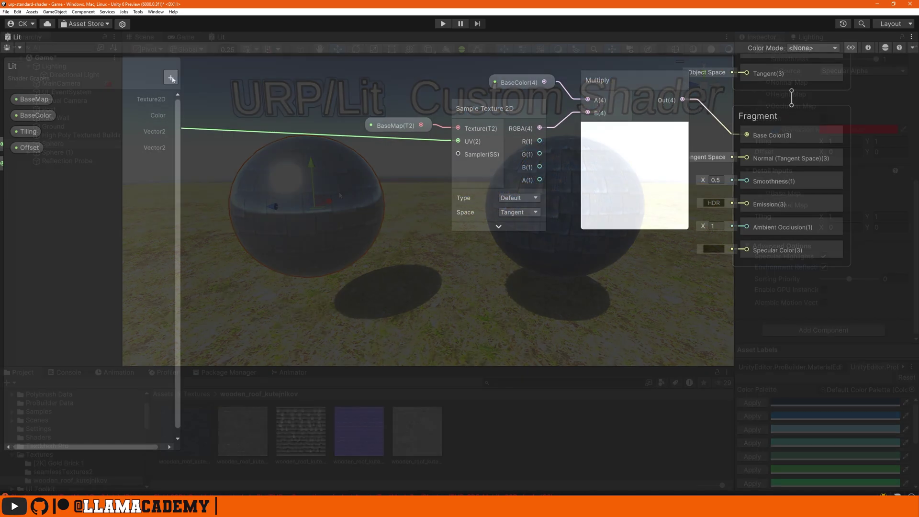
Step: In the Lit graph, add a Texture 2D property named SpecGlossMap and a Float property named Smoothness
left_click(171, 77)
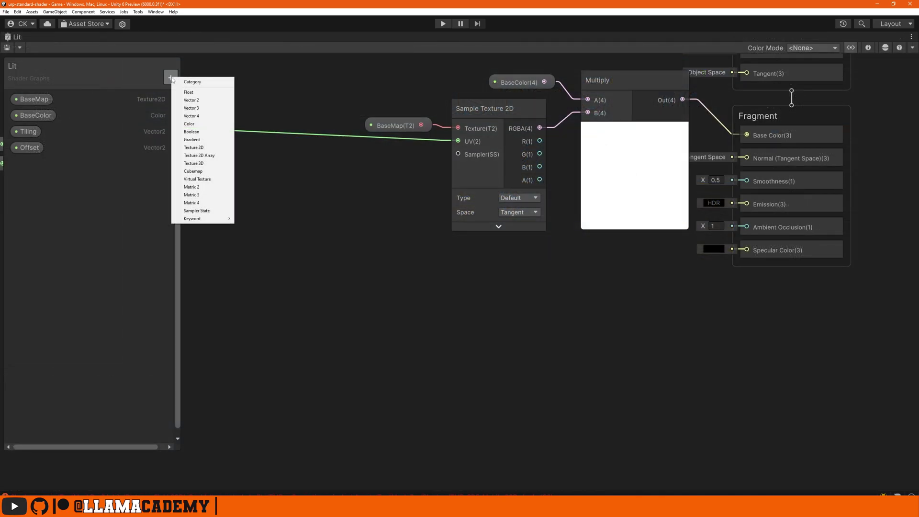
left_click(204, 148)
type("SpecGlos")
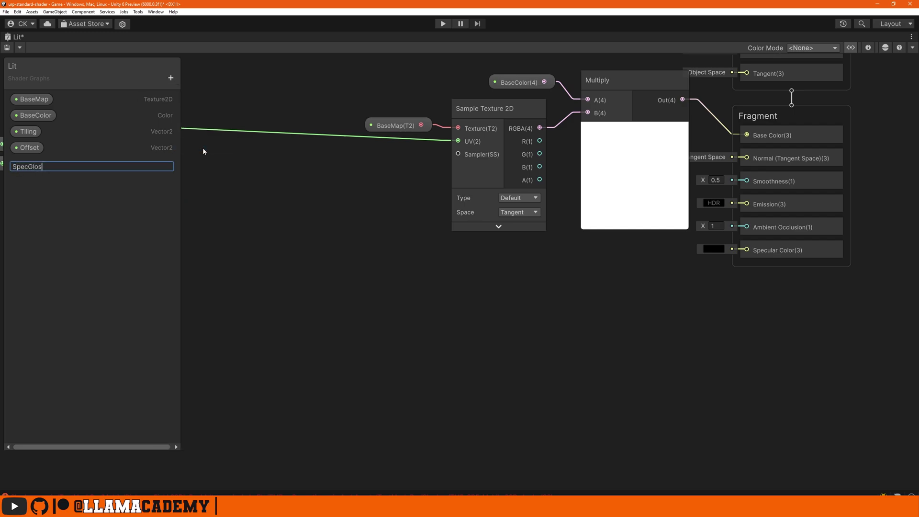
type("sMap")
key("Return")
left_click(170, 77)
left_click(188, 99)
type("S")
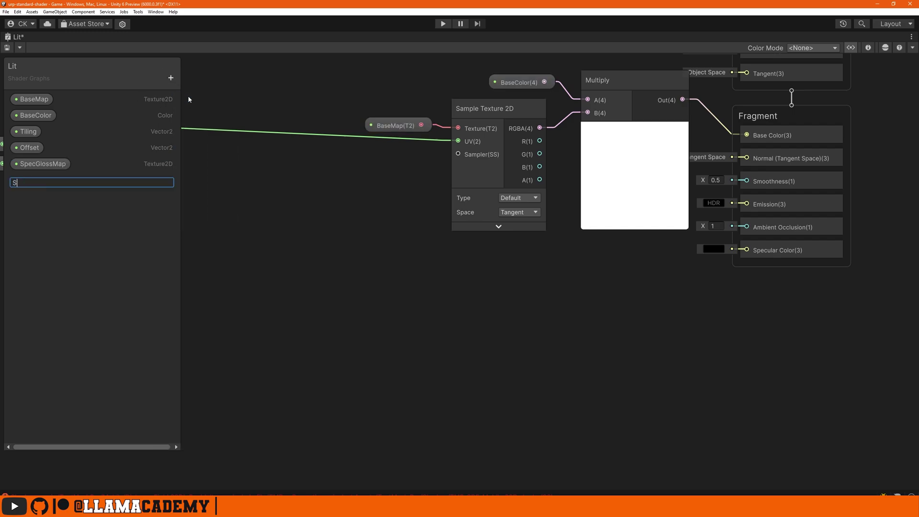
type("moothness")
key("Return")
Step: Sample SpecGlossMap with a new Sample Texture 2D node, collapse its preview, and connect its RGBA output to the fragment's Specular Color
left_click_drag(42, 163, 345, 270)
left_click_drag(422, 275, 459, 277)
type("sample")
key("Return")
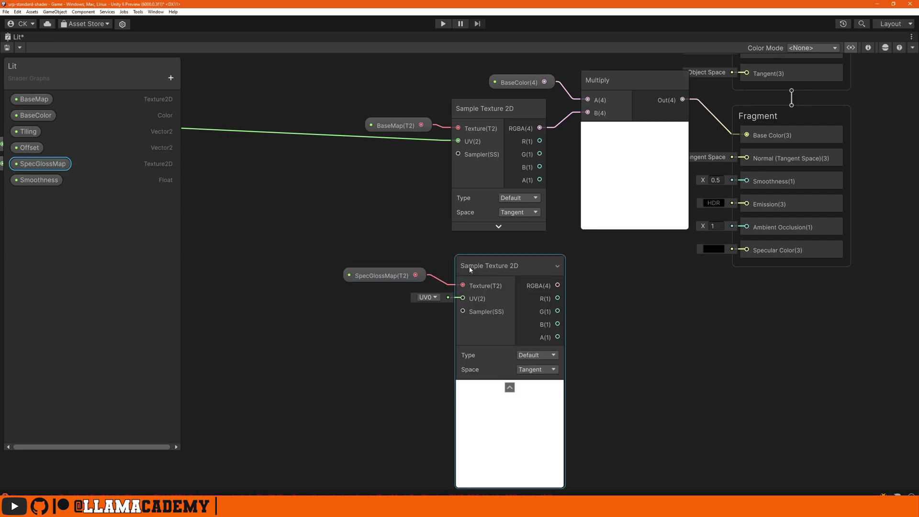
left_click(510, 387)
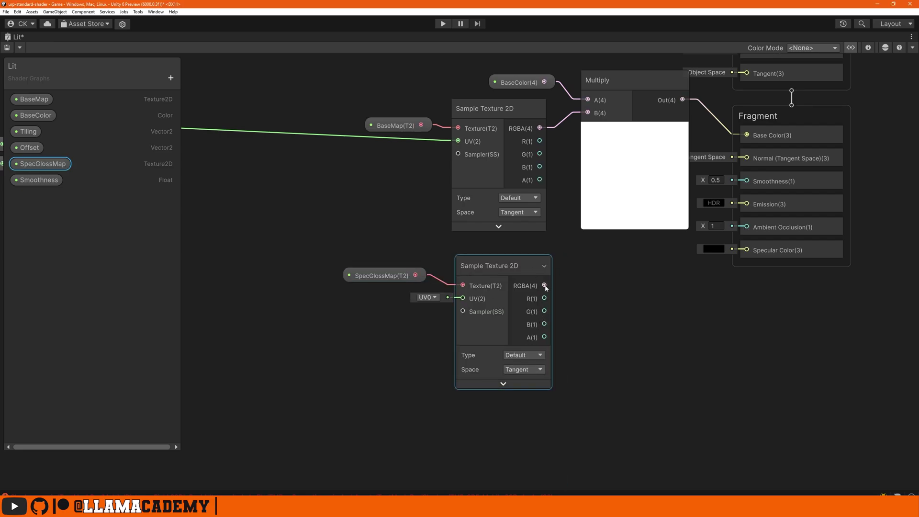
left_click_drag(545, 286, 746, 250)
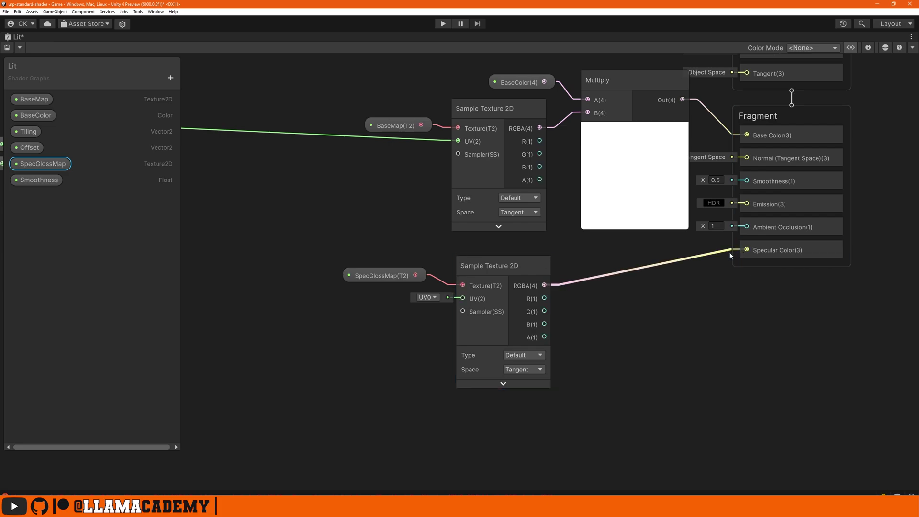
Step: Connect the Smoothness property to the fragment's Smoothness input and tidy the graph by collapsing the Multiply node's preview
left_click_drag(38, 180, 587, 311)
left_click_drag(651, 314, 744, 182)
left_click(635, 128)
middle_click_drag(372, 72, 365, 164)
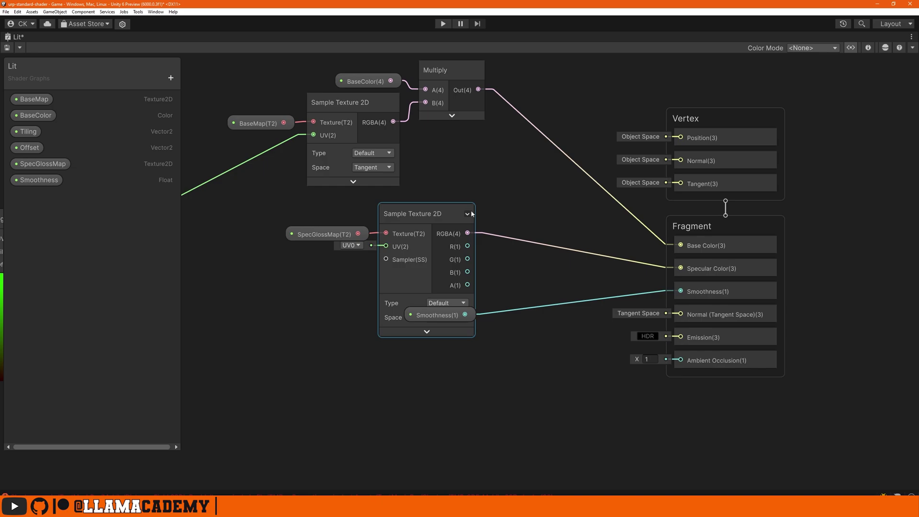
Step: Connect the Tiling And Offset output to the SpecGlossMap sampler's UV, collapse the sampler's unused ports, and place the Smoothness node just below it
middle_click_drag(329, 272, 546, 228)
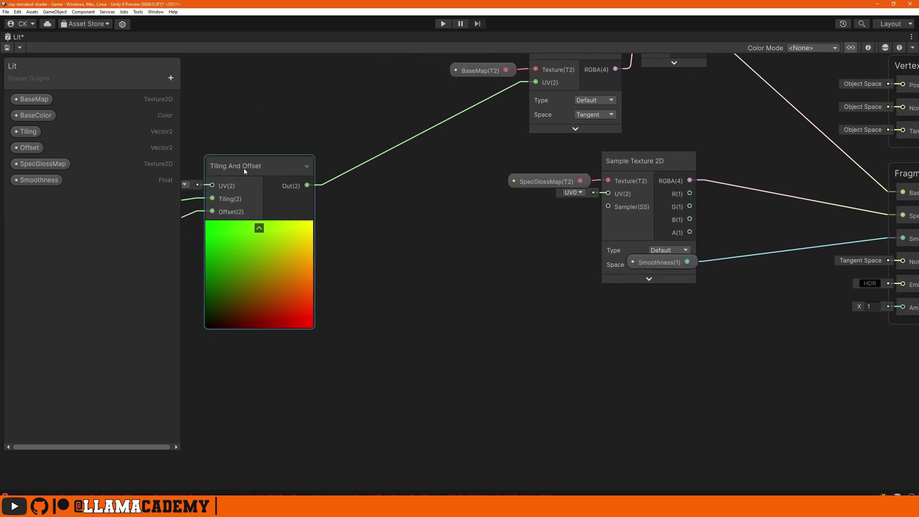
left_click_drag(307, 185, 607, 195)
middle_click_drag(454, 221, 589, 219)
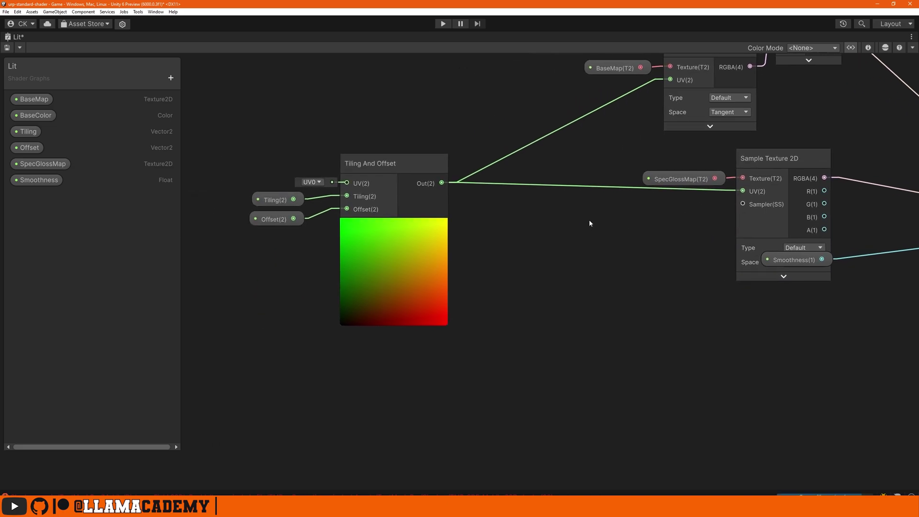
middle_click_drag(683, 250, 351, 267)
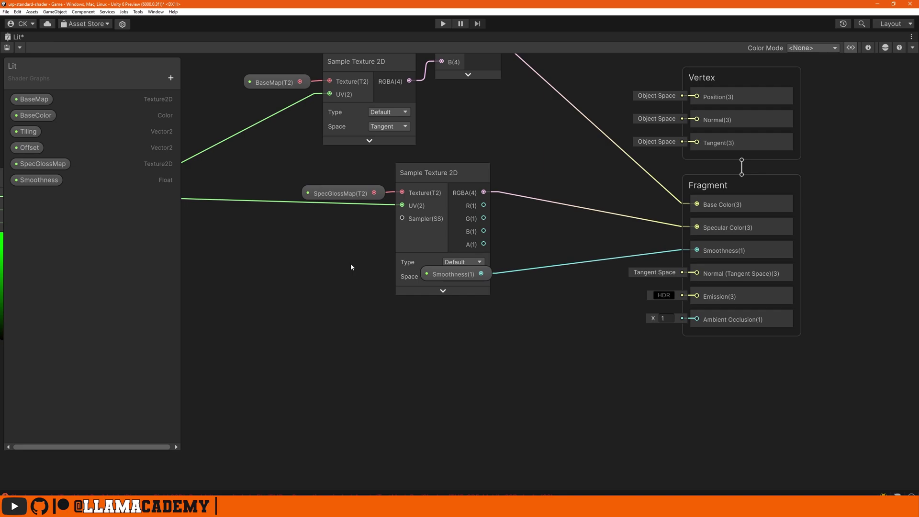
left_click(484, 173)
left_click_drag(454, 274, 450, 270)
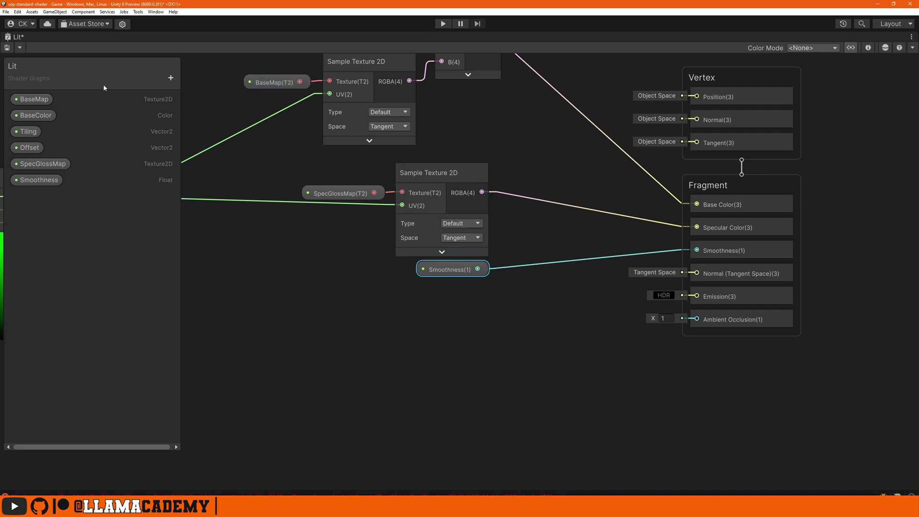
Step: Add a Boolean keyword named Environment Reflections Off to the Lit graph's properties
left_click(171, 77)
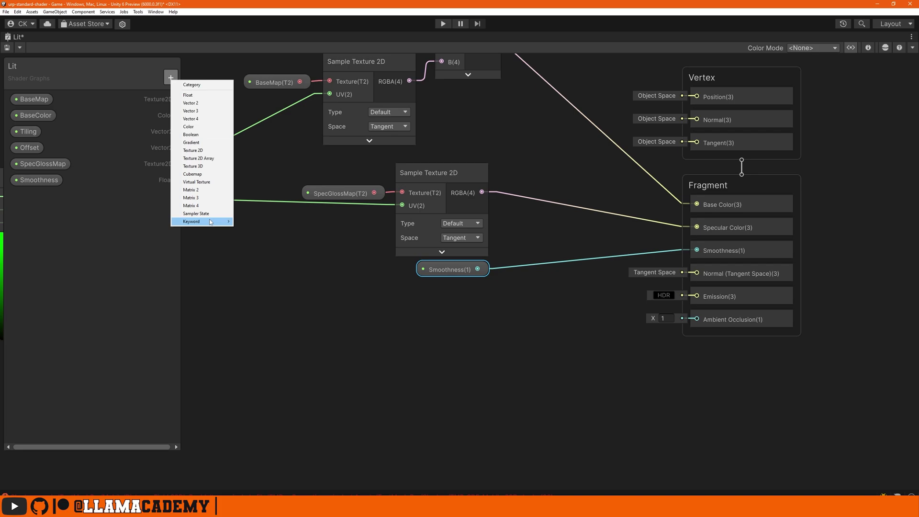
mouse_move(210, 222)
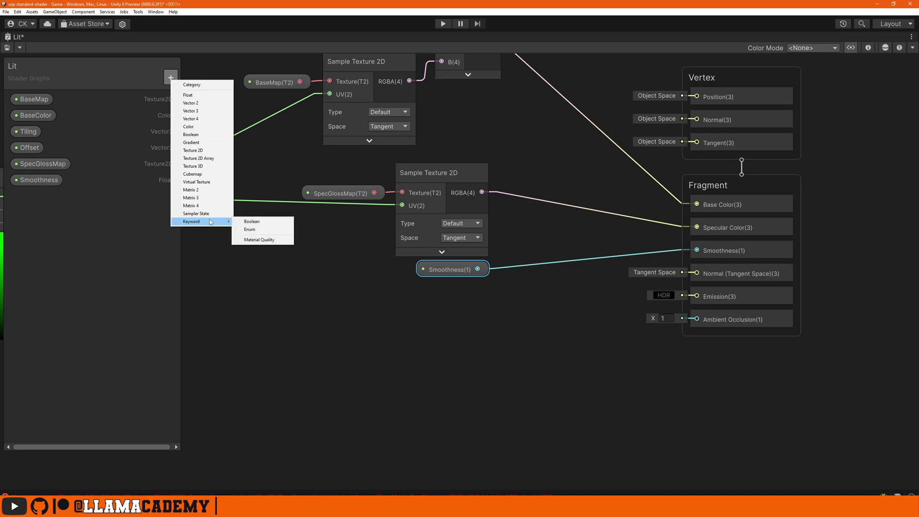
left_click(271, 222)
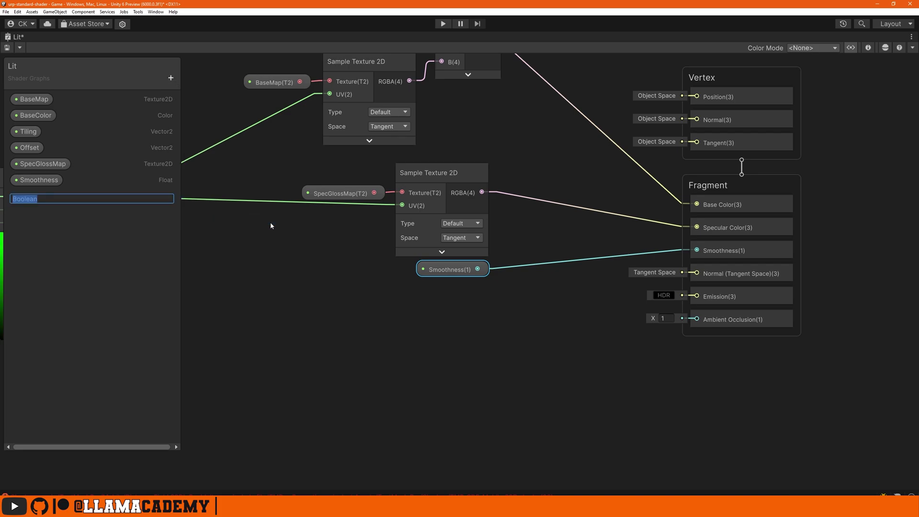
type("Environment Reflections Off")
key("Return")
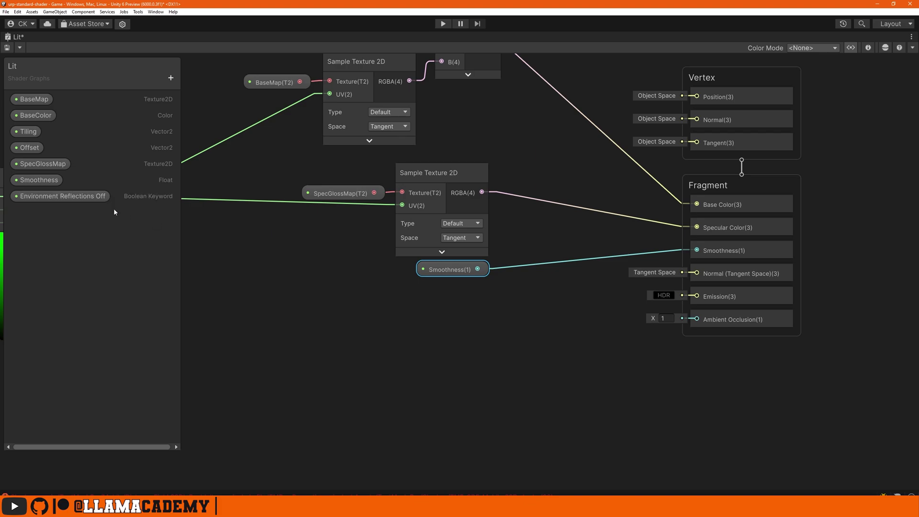
Step: In the Graph Inspector, change the Environment Reflections Off keyword's reference to _ENVIRONMENTREFLECTIONS_OFF and enable Is Overridable
left_click(63, 196)
left_click(868, 48)
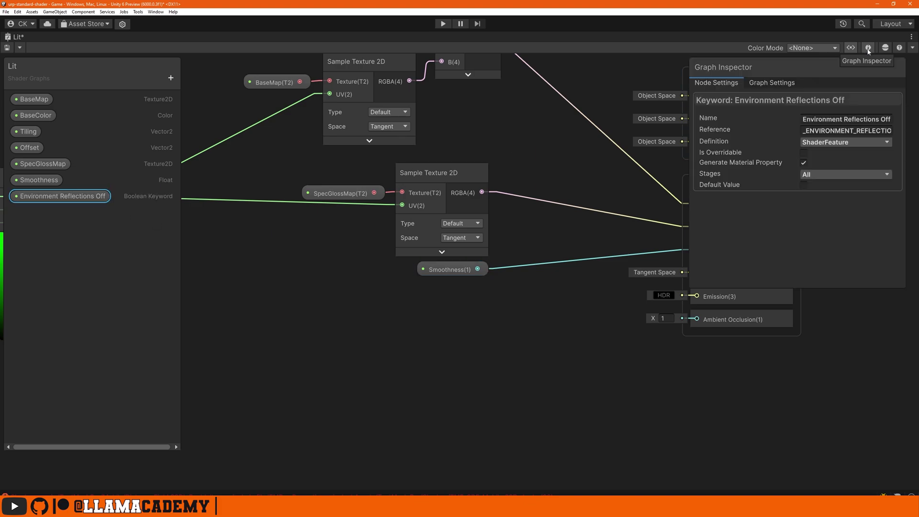
left_click_drag(694, 136, 598, 136)
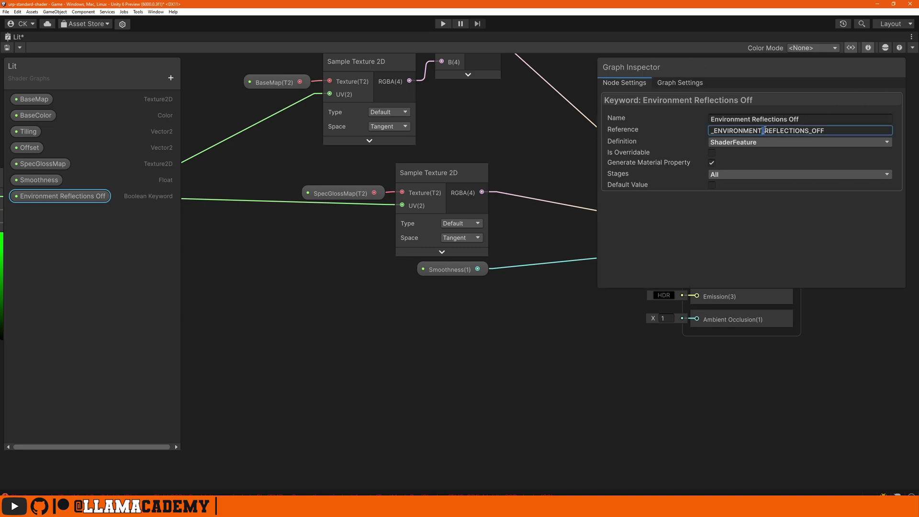
key("Delete")
left_click(713, 153)
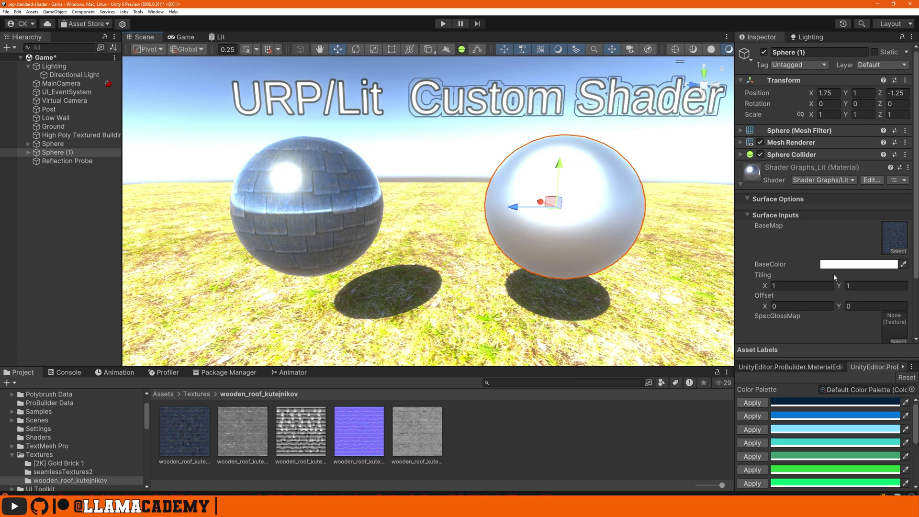
Step: Try enabling Environment Reflections Off on the custom shader sphere's material, and undo it
scroll(834, 274, "down", 3)
left_click(824, 293)
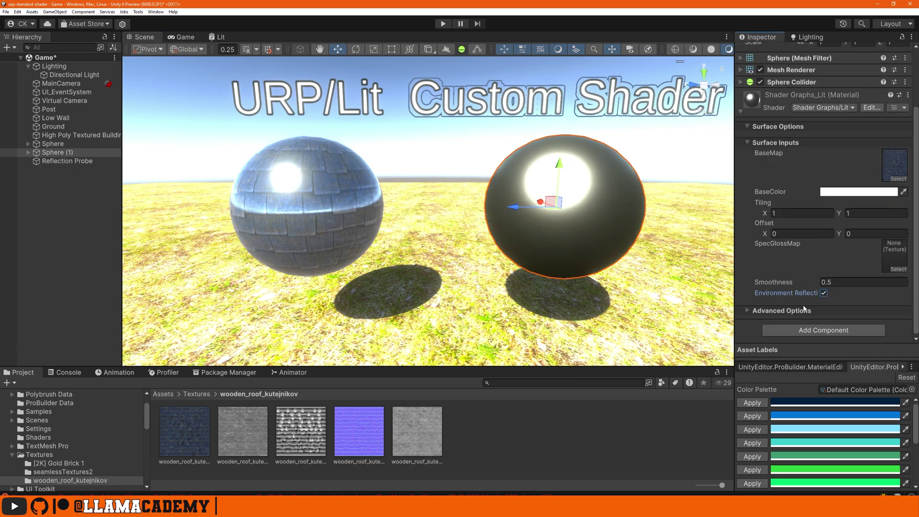
key("ctrl+z")
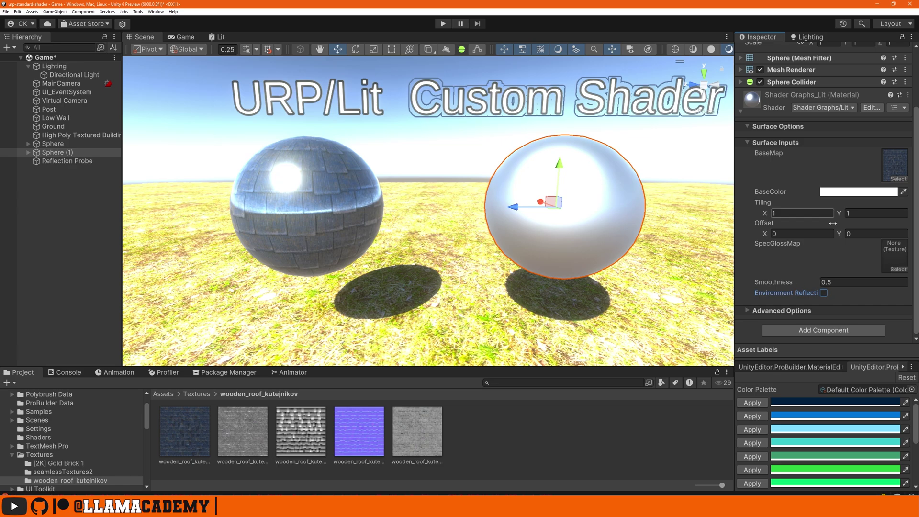
Step: Set the custom shader material's Smoothness to 1 and assign the second wooden_roof_kutejnikov texture to SpecGlossMap
mouse_move(803, 282)
left_mouse_down()
mouse_move(814, 283)
mouse_move(792, 284)
left_mouse_up()
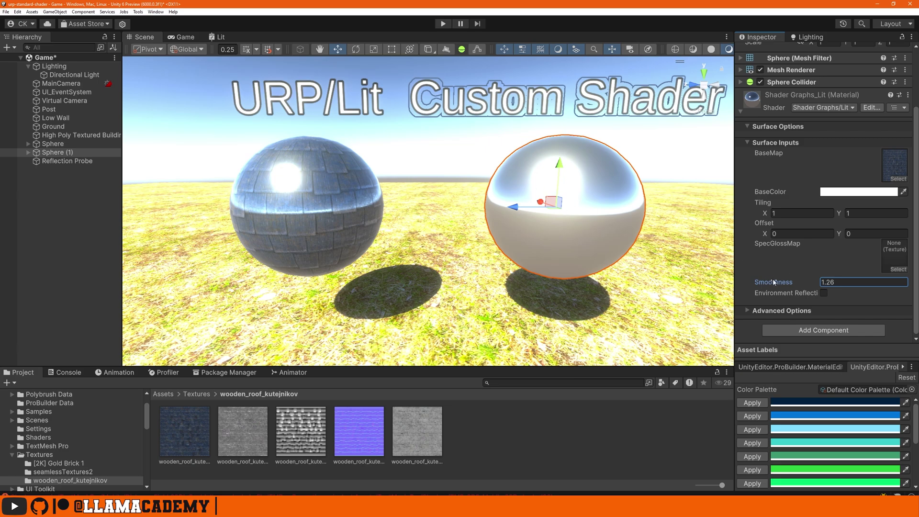
left_click(846, 282)
type("1")
left_click_drag(255, 433, 891, 257)
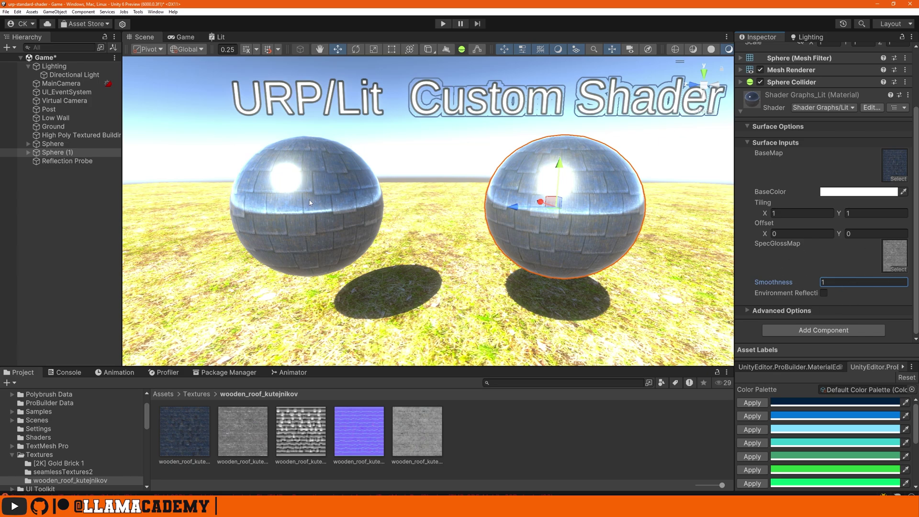
Step: Switch environment reflections off and back on for both the custom shader and URP/Lit spheres to compare their appearance
left_click(824, 293)
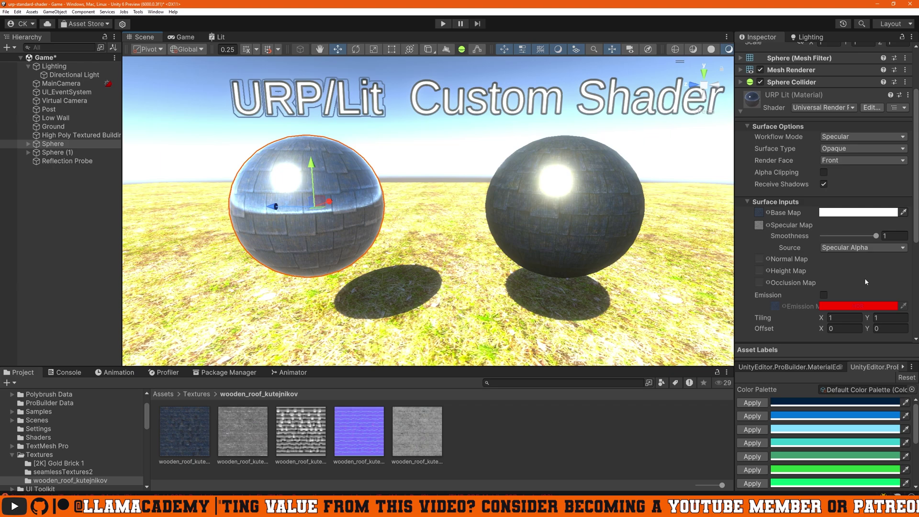
scroll(864, 282, "down", 5)
left_click(824, 267)
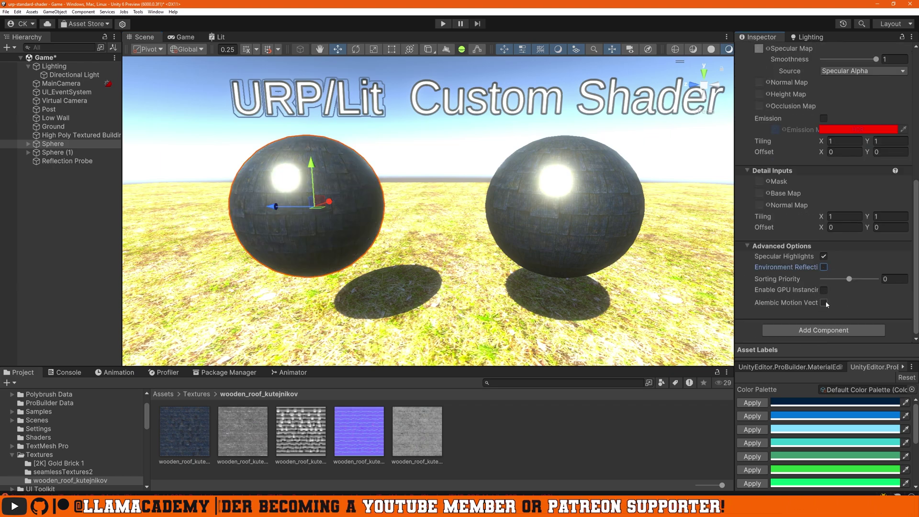
left_click(764, 267)
left_click(611, 225)
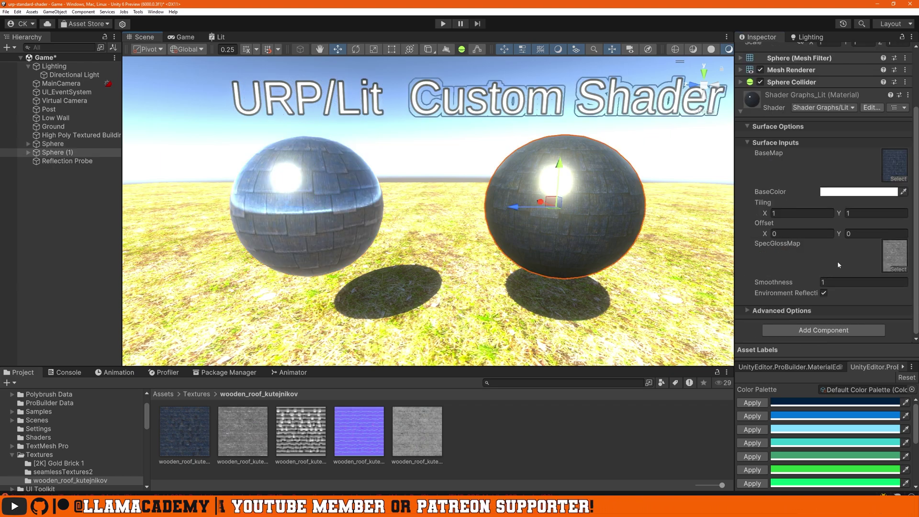
left_click(824, 294)
left_click(824, 293)
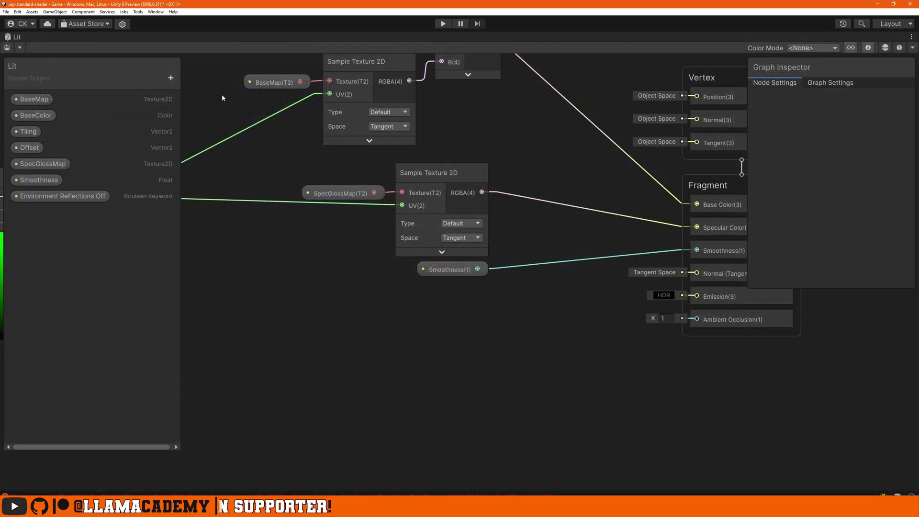
Step: In the Lit graph's property list, move Tiling and Offset below Smoothness
left_click_drag(29, 132, 47, 188)
left_click_drag(29, 131, 35, 191)
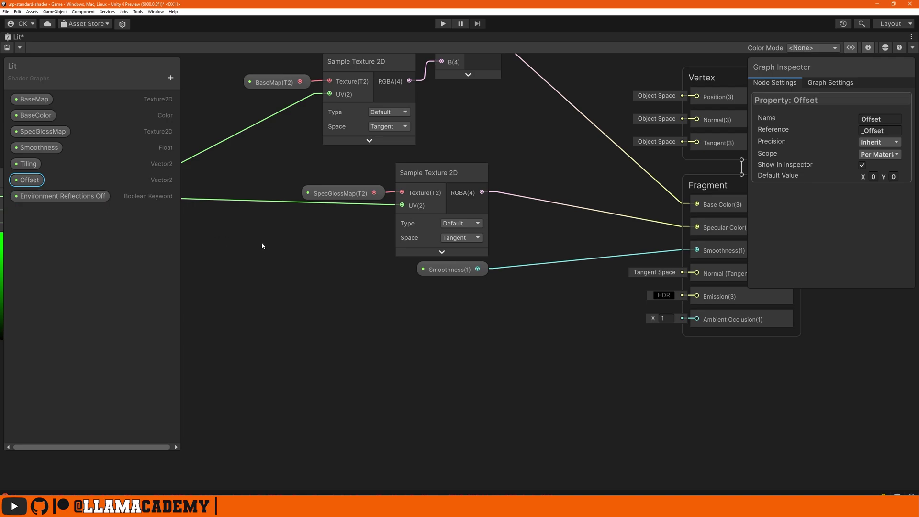
left_click(39, 148)
Step: Add a Texture 2D property named BumpMap and a Float property named BumpScale
left_click(171, 77)
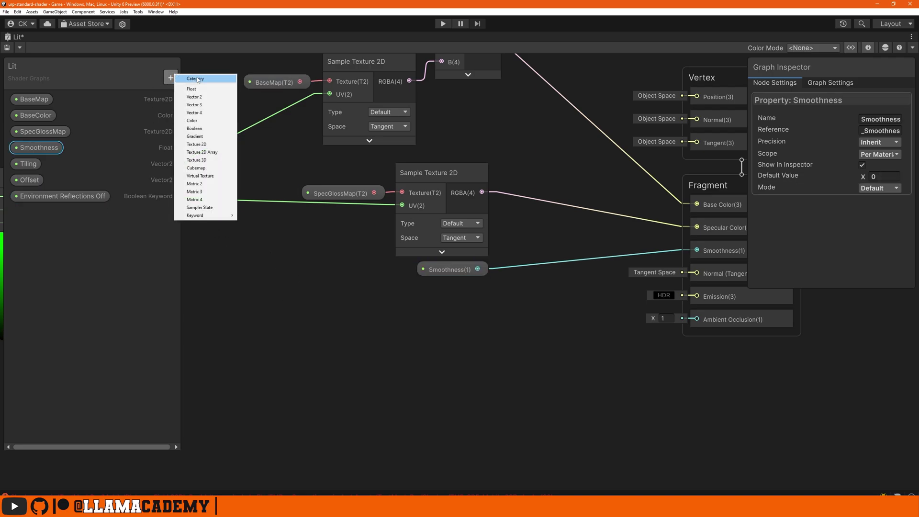
left_click(221, 144)
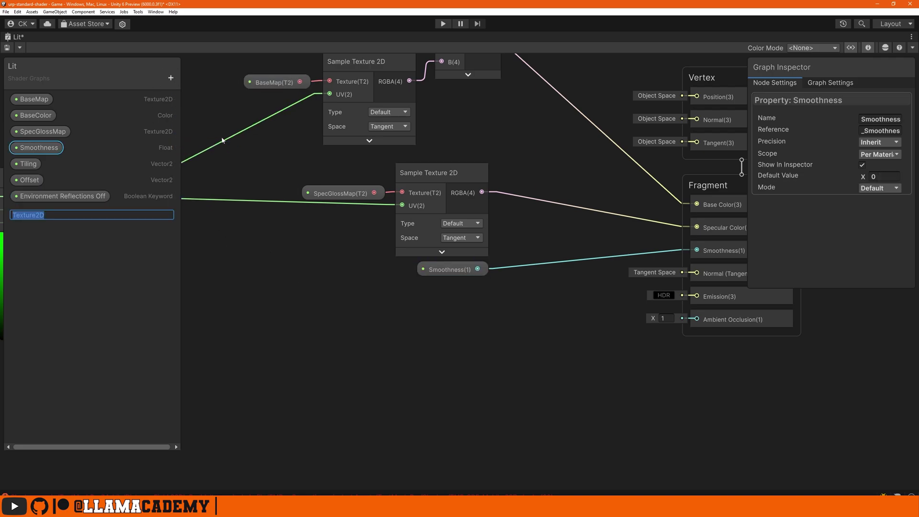
type("BumpMap")
key("Return")
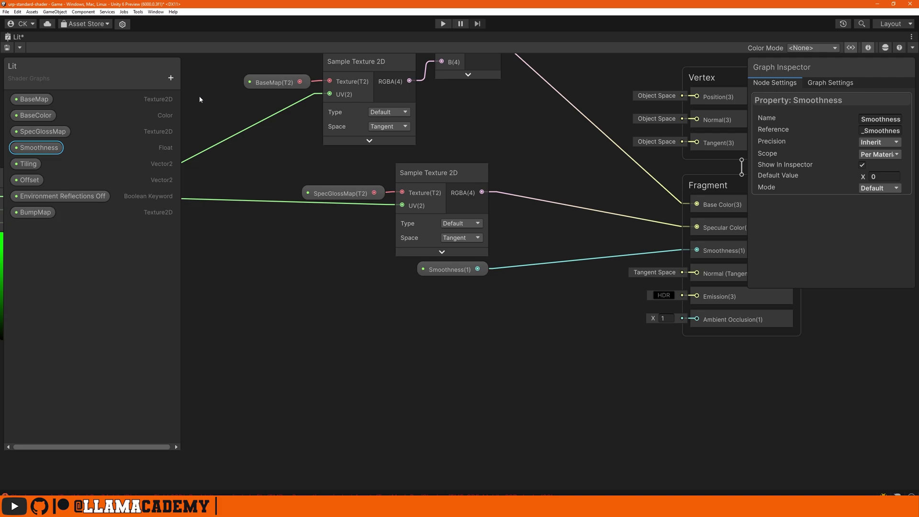
left_click(170, 77)
left_click(200, 93)
type("Bu")
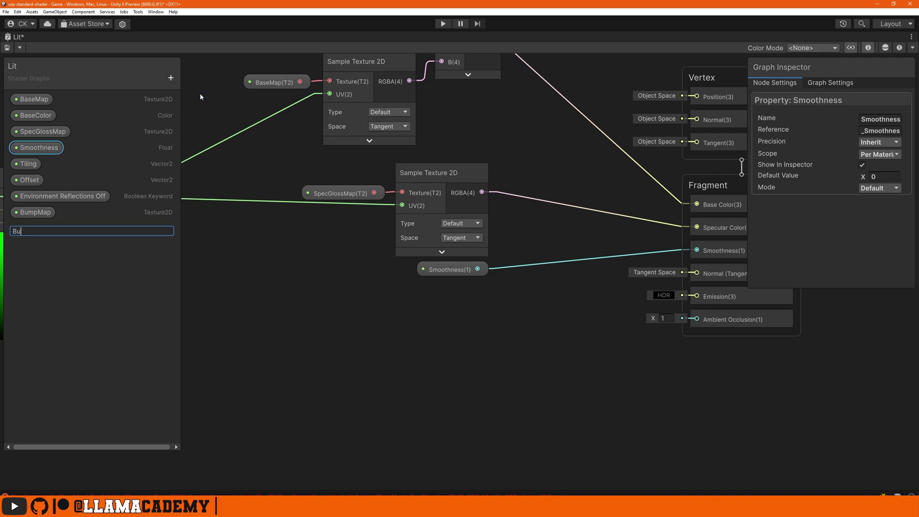
type("mpScale")
key("Return")
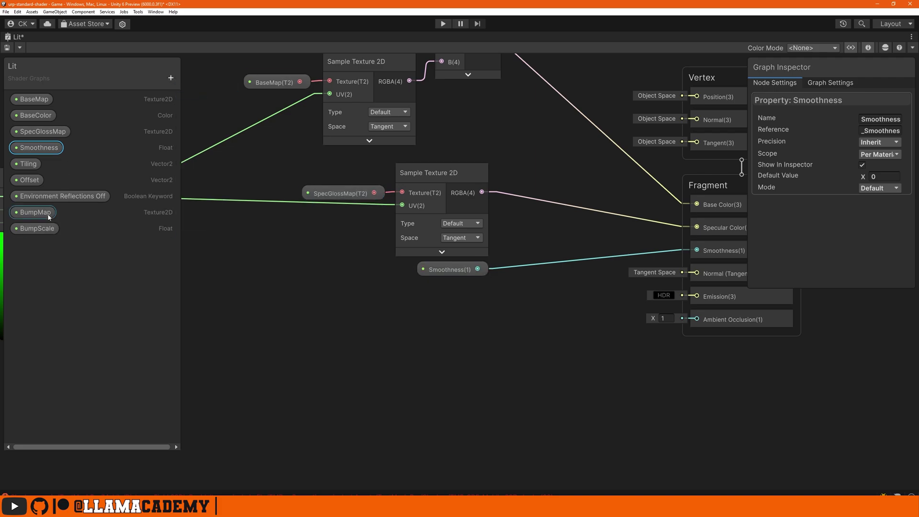
Step: Move BumpMap and BumpScale directly below Smoothness in the property list and place both as nodes in the graph
left_click_drag(48, 214, 38, 158)
left_click_drag(39, 229, 276, 300)
left_click(48, 163, "ctrl")
key("space")
key("Escape")
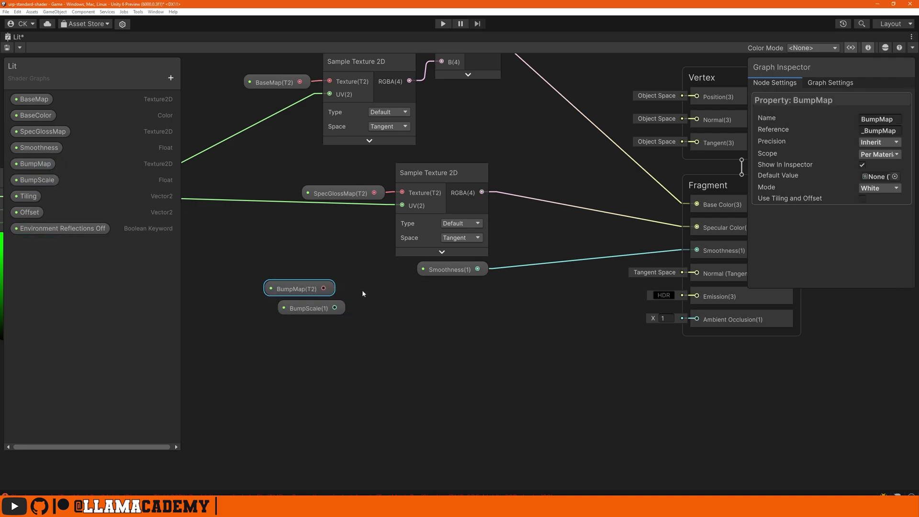
Step: Sample BumpMap with a new Sample Texture 2D node of type Normal, collapse its preview, and clear BumpScale out of its way
left_click_drag(366, 304, 324, 289)
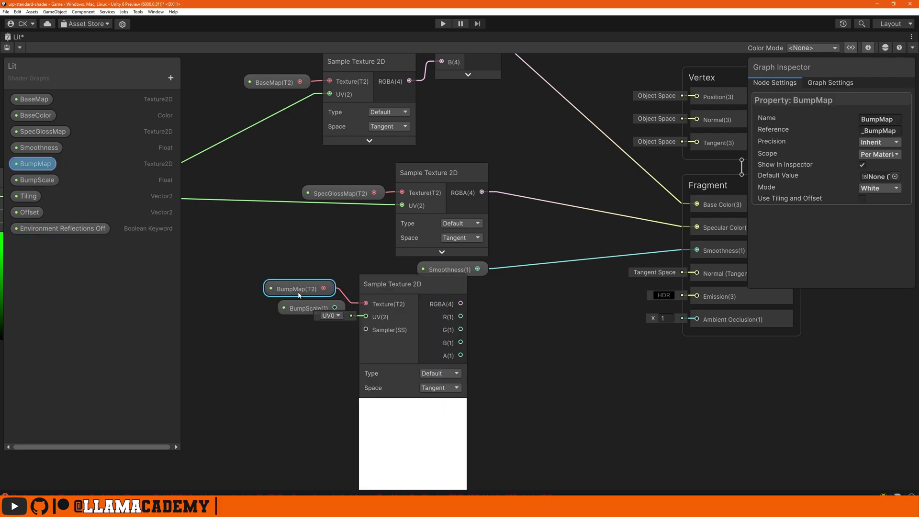
left_click(432, 375)
left_click(440, 392)
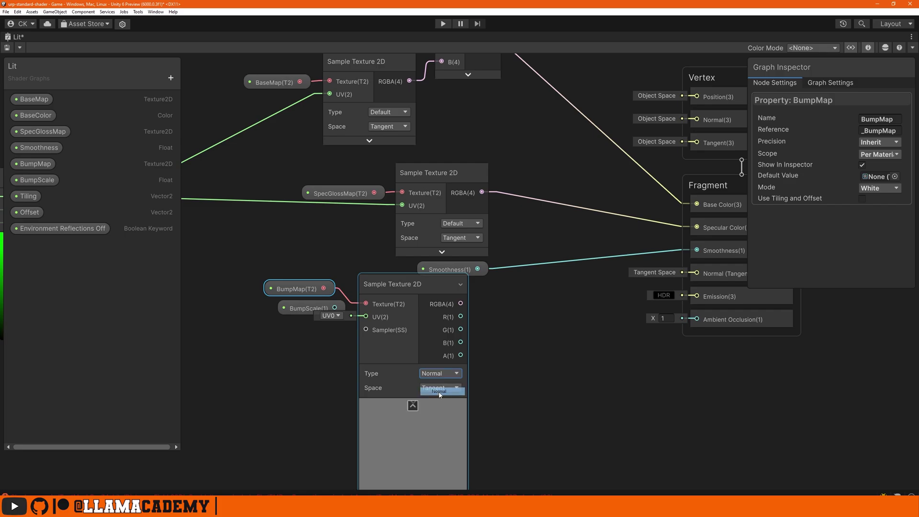
left_click(294, 293)
left_click_drag(302, 308, 536, 369)
left_click_drag(287, 290, 295, 303)
left_click(413, 406)
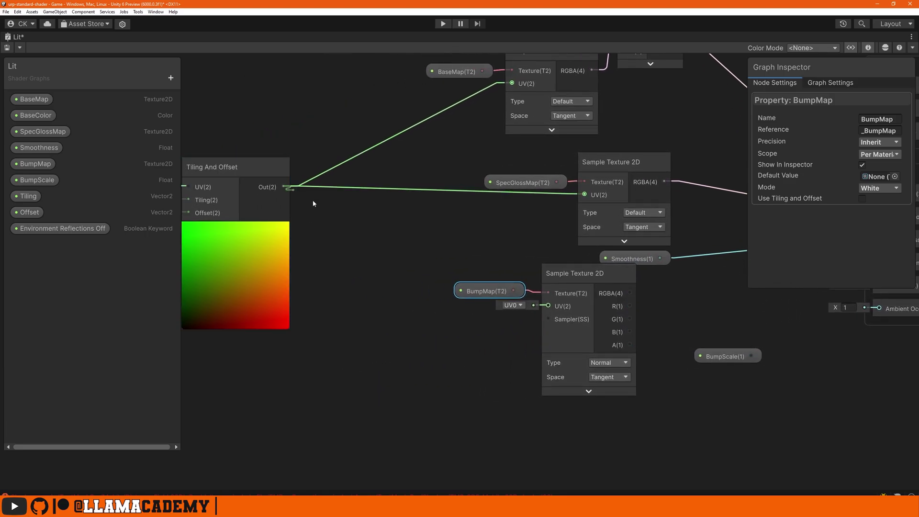
Step: Connect the Tiling And Offset output to the BumpMap sampler's UV and place BumpScale just below the sampler
left_click_drag(283, 186, 543, 305)
middle_click_drag(543, 305, 392, 286)
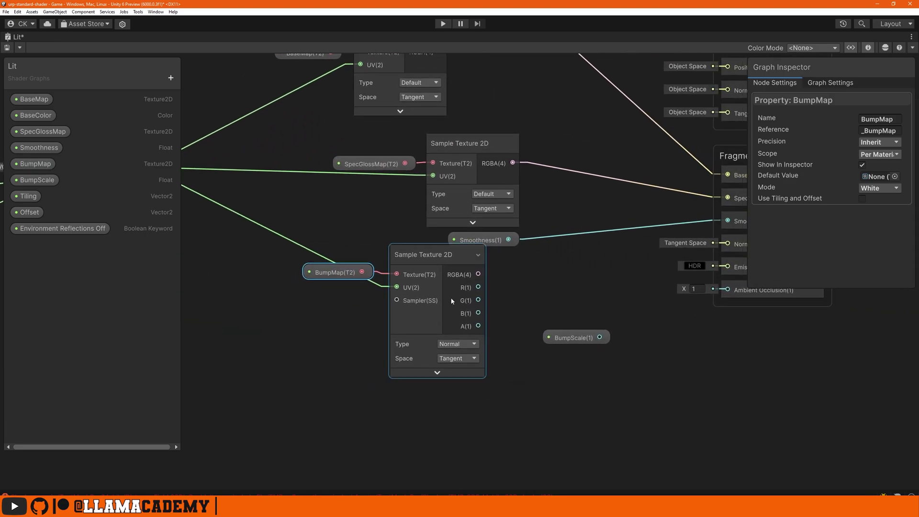
left_click_drag(576, 338, 454, 390)
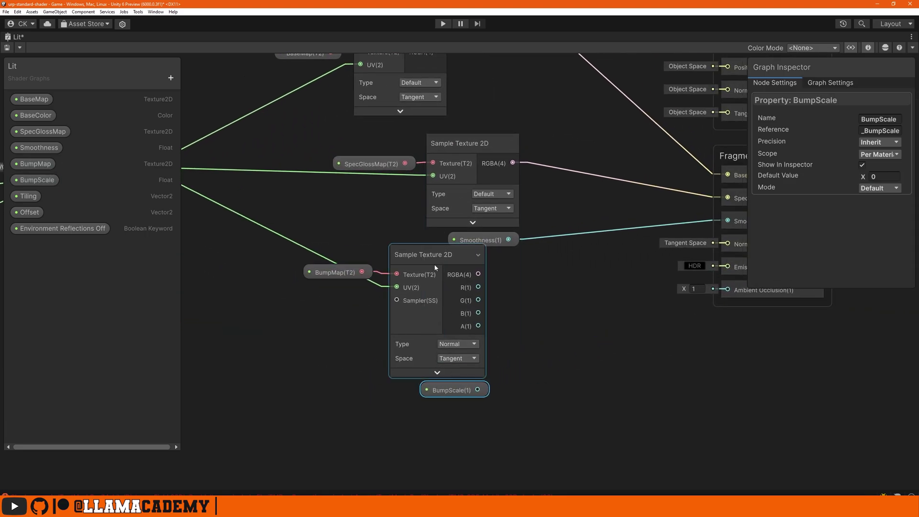
Step: Create a Normal Strength node with its In port fed by the BumpMap sampler's RGBA output, placed beside the sampler
left_click_drag(478, 300, 521, 289)
type("normal")
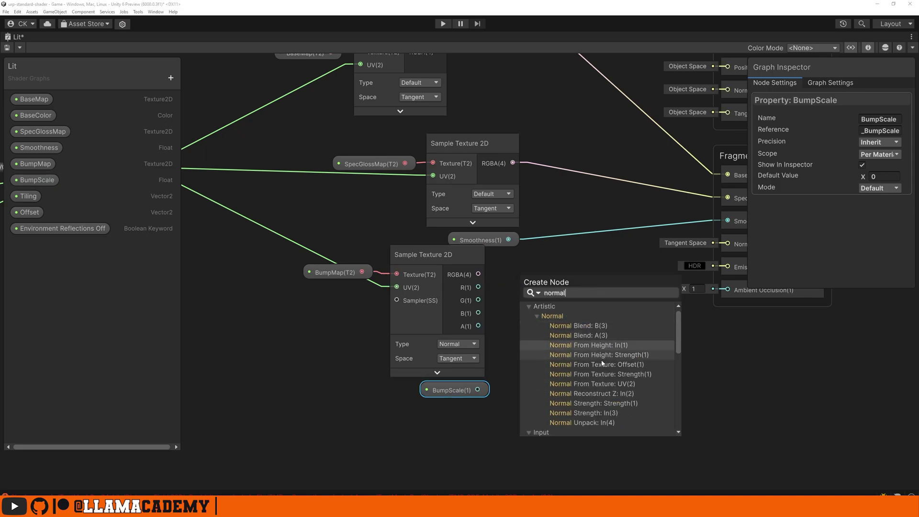
scroll(536, 317, "up", 2)
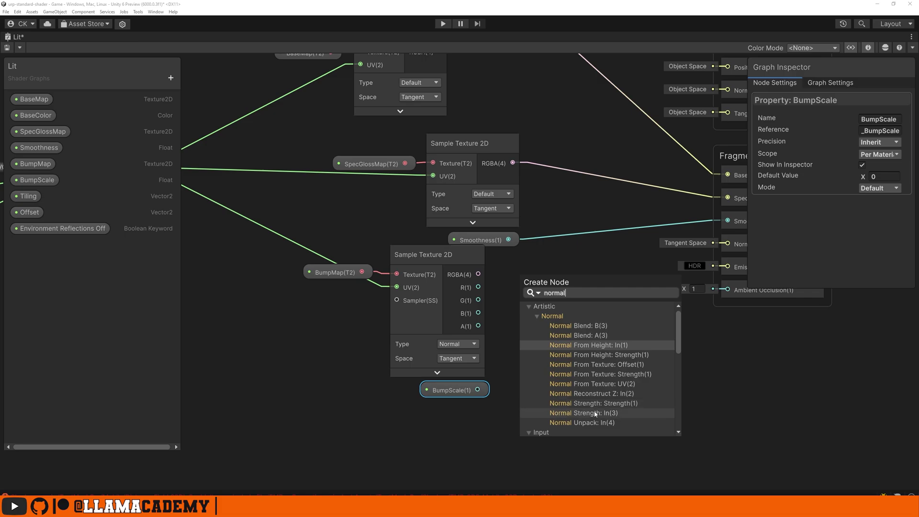
left_click(595, 413)
left_click_drag(556, 281, 578, 292)
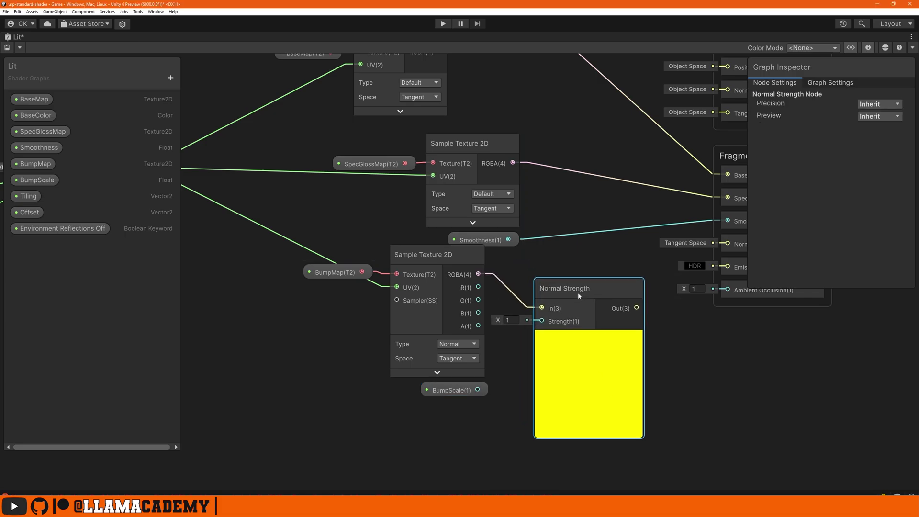
Step: Connect BumpScale to Normal Strength's Strength input and the node's output to the fragment's Normal (Tangent Space)
left_click_drag(478, 389, 549, 293)
middle_click_drag(690, 308, 581, 302)
left_click_drag(502, 298, 618, 237)
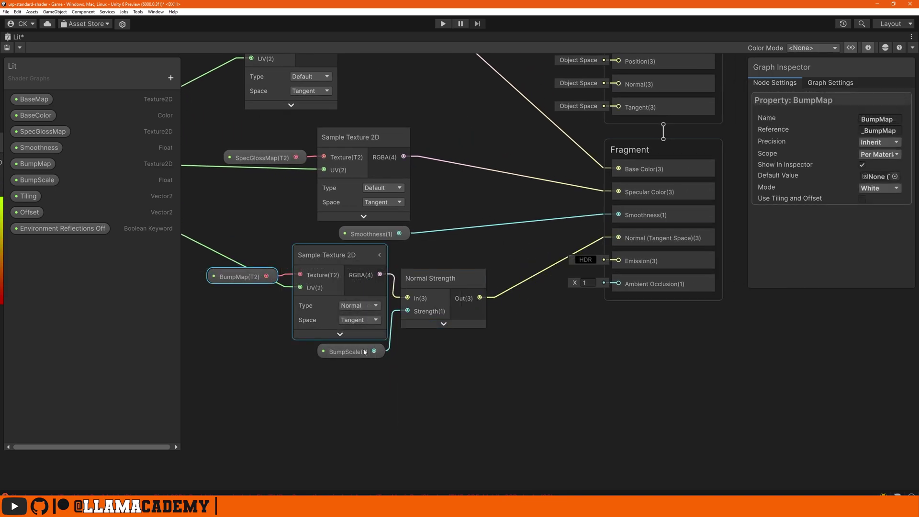
Step: Set the BumpScale property's default value to 1
left_click(348, 352)
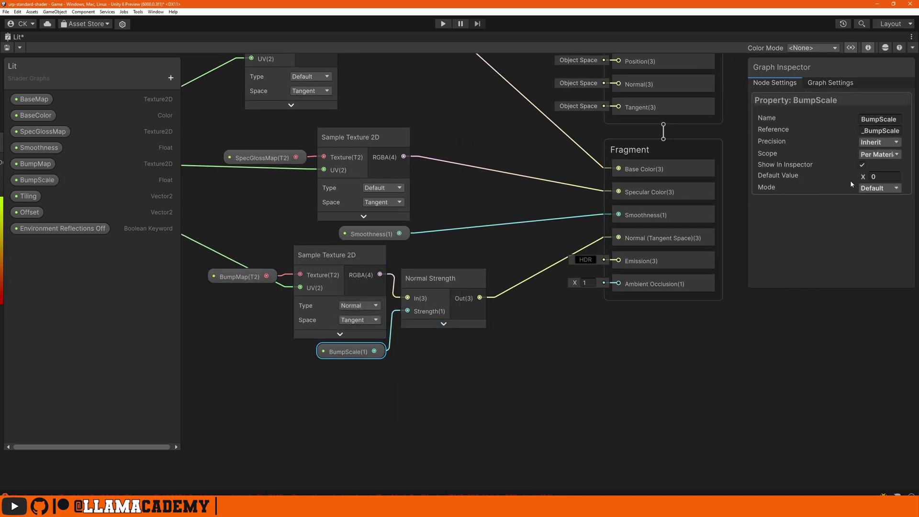
left_click(884, 177)
type("1")
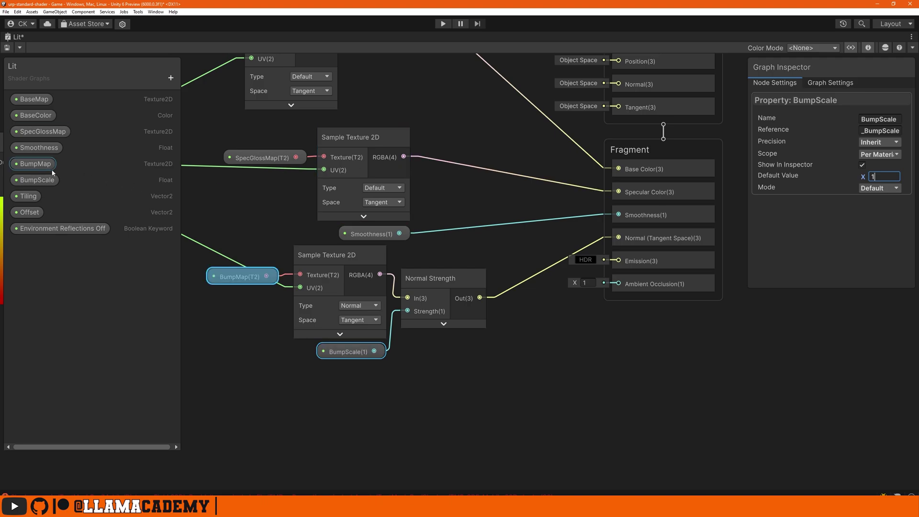
Step: Set the Smoothness property's default value to 0.5 with its mode as Slider, and save the shader graph
left_click(38, 148)
left_click(886, 176)
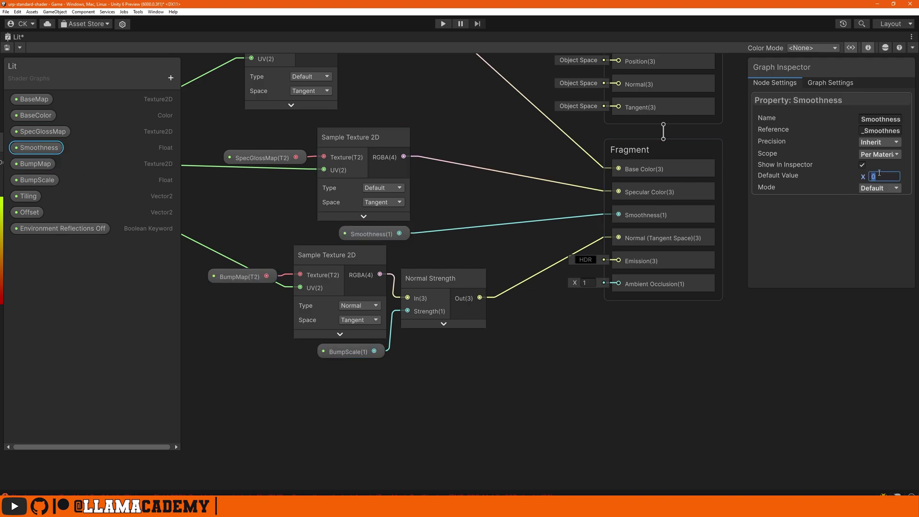
type("0.5")
left_click(876, 188)
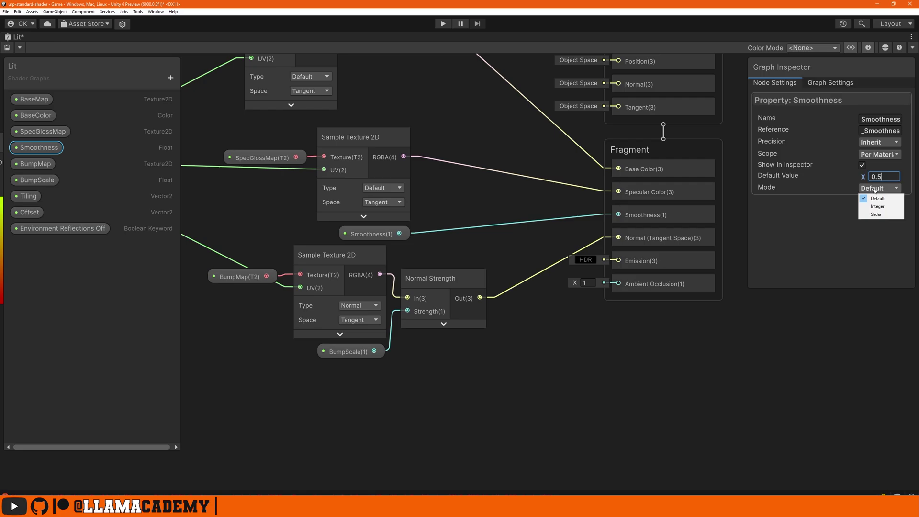
left_click(885, 216)
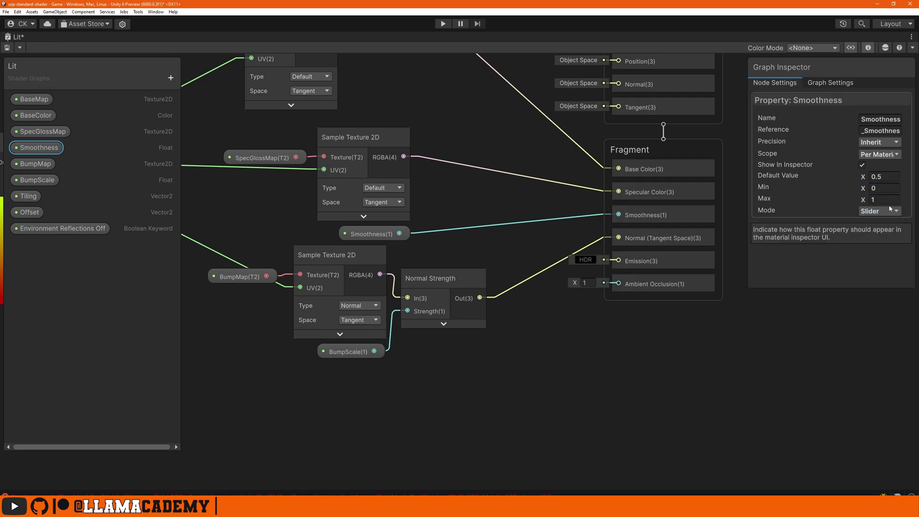
key("ctrl+s")
left_click(350, 352)
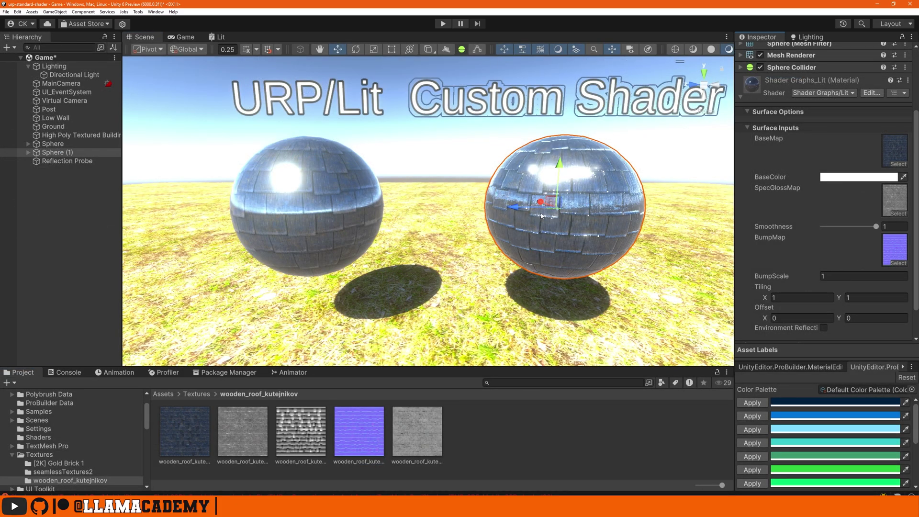
Step: Assign the purple wooden roof normal texture to the URP/Lit sphere's Normal Map and set its strength to 2
left_click(317, 239)
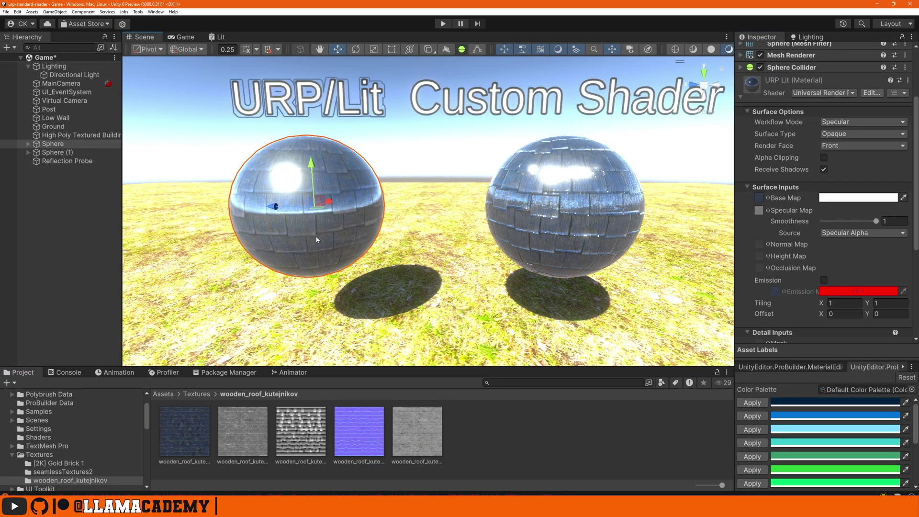
left_click_drag(361, 445, 766, 246)
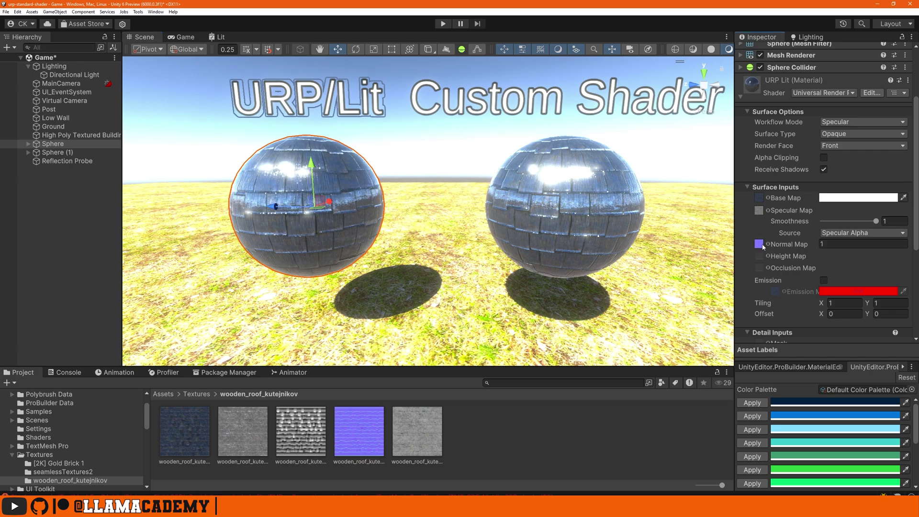
left_click(863, 245)
type("2")
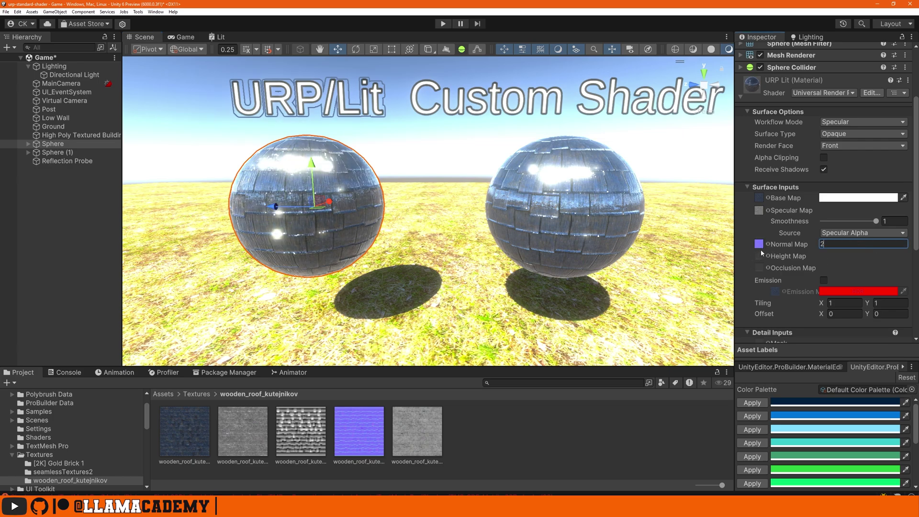
Step: Try a BumpScale of 2 on the custom-shader sphere, and settle on a normal strength of 0.5 for both spheres
left_click(621, 215)
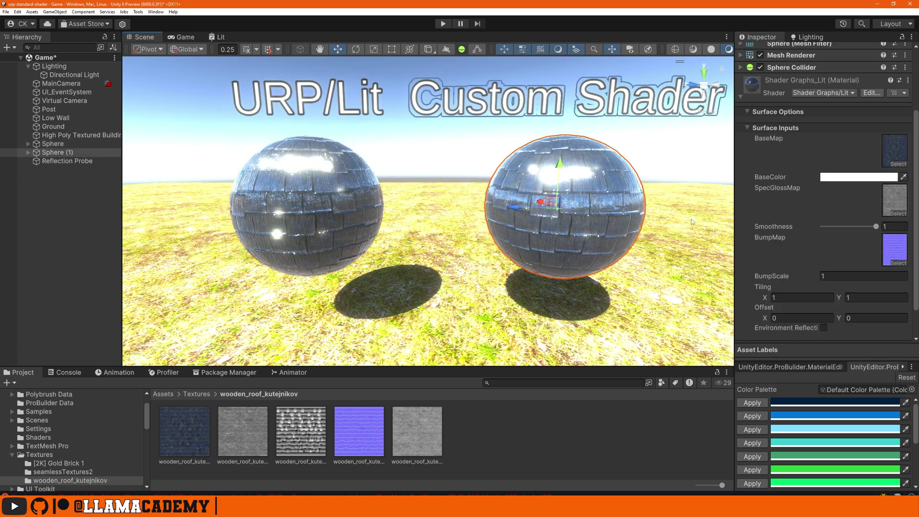
left_click(850, 276)
type("2")
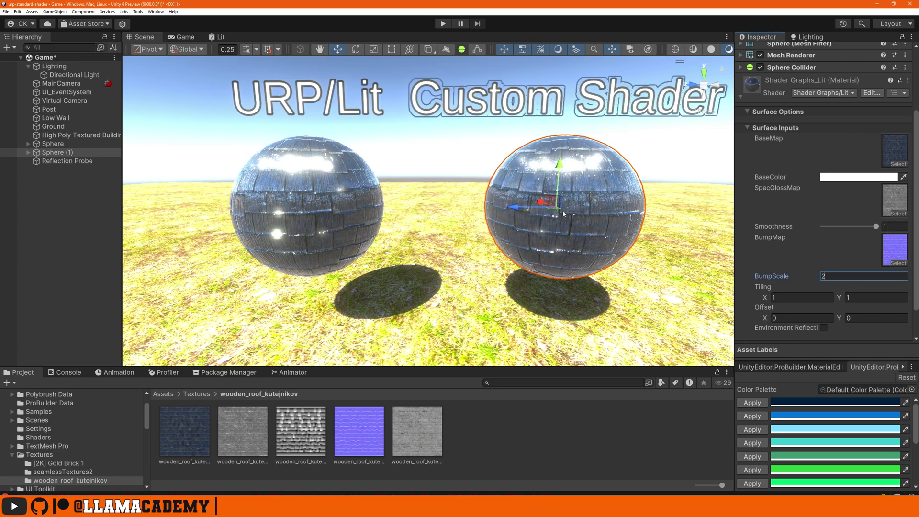
type("0.25")
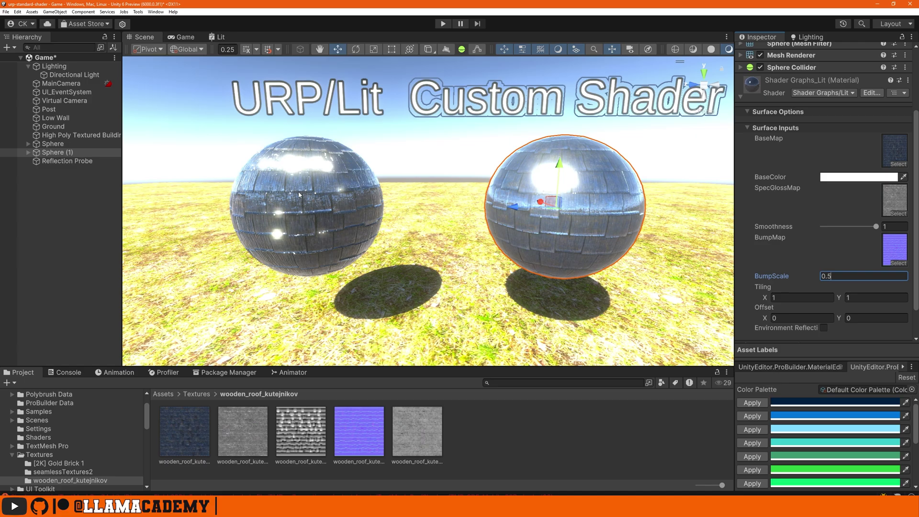
type("0")
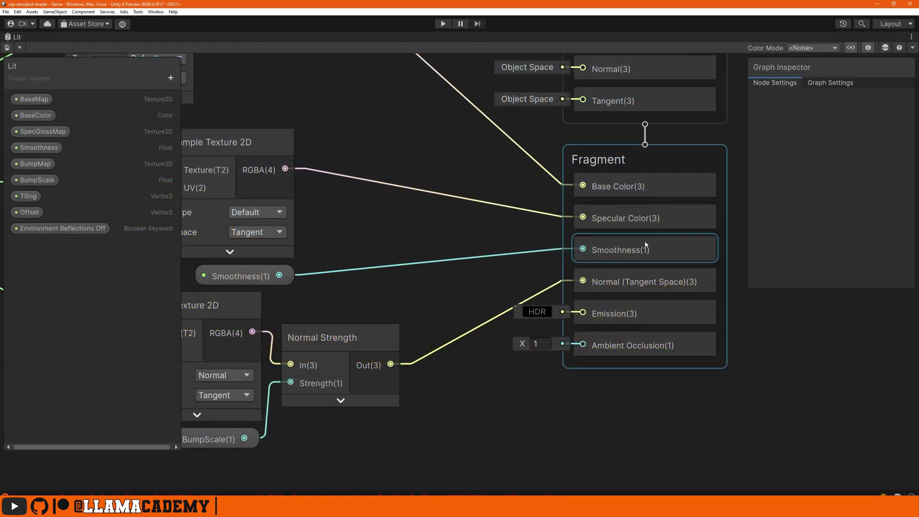
Step: Add a Texture 2D property named ParallaxMap to the Lit shader graph
mouse_move(607, 245)
left_mouse_down()
mouse_move(613, 173)
mouse_move(617, 252)
left_mouse_up()
middle_click_drag(351, 233, 753, 225)
middle_click_drag(259, 242, 726, 241)
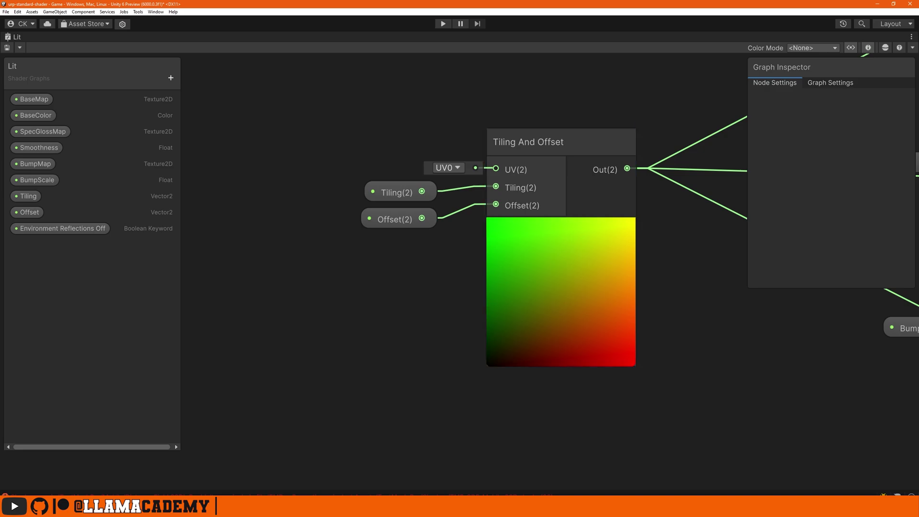
middle_click_drag(306, 221, 389, 243)
left_click(171, 78)
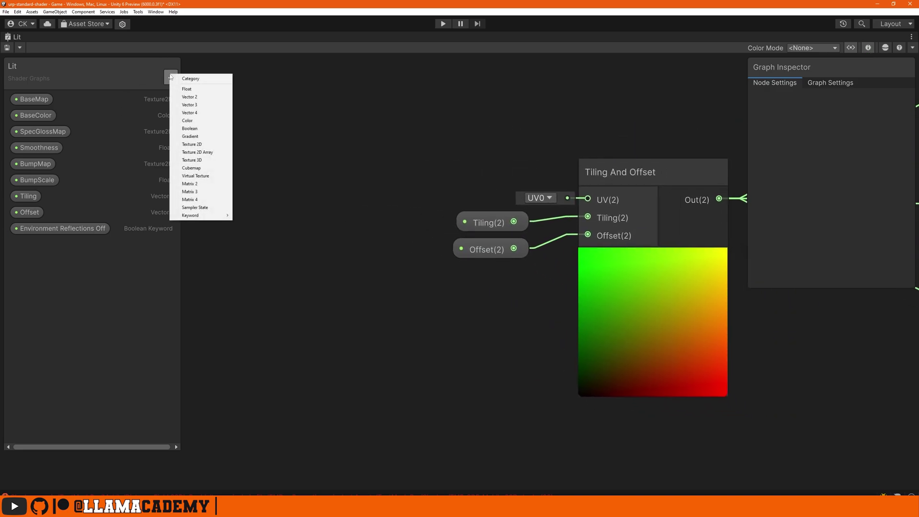
left_click(198, 95)
type("ParallaxMap")
key("Return")
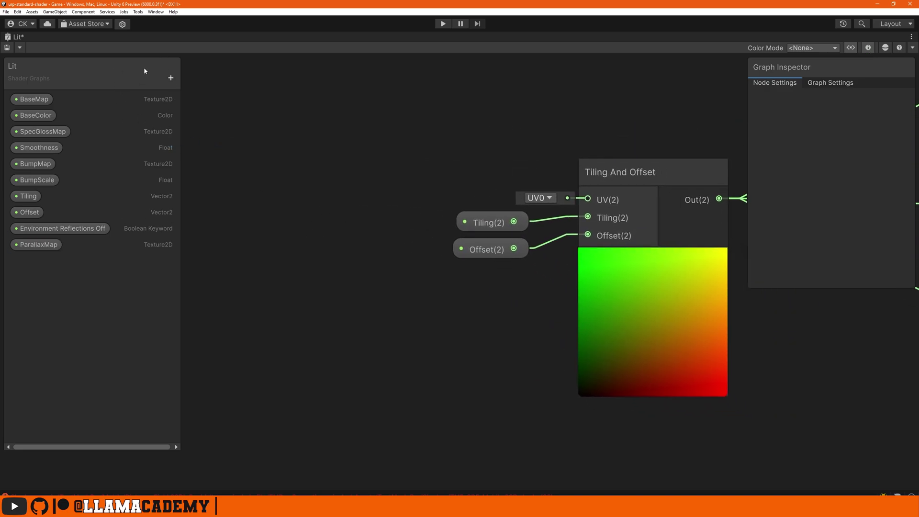
Step: Add a Float property named Parallax and move ParallaxMap and Parallax directly below BumpScale in the property list
left_click(170, 77)
left_click(189, 98)
type("Parallax")
key("Return")
left_click_drag(39, 244, 45, 202)
left_click_drag(32, 261, 44, 204)
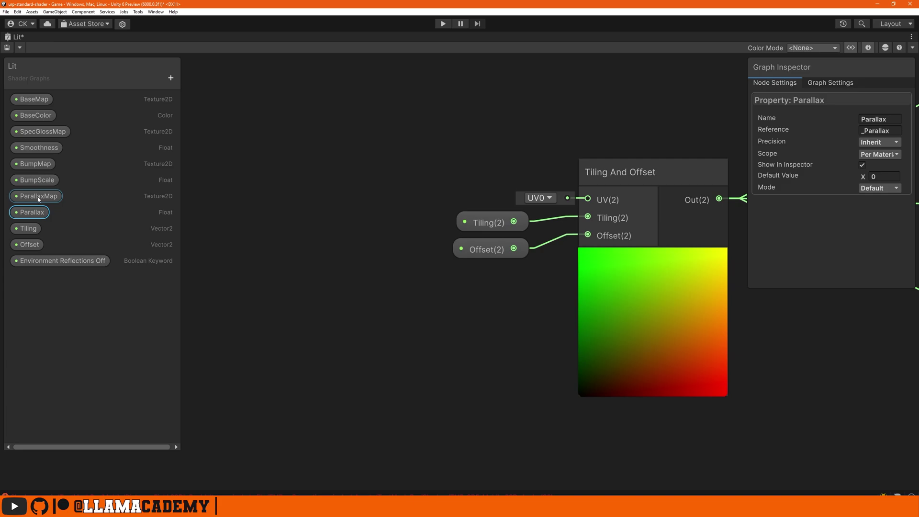
Step: Place the ParallaxMap and Parallax properties in the graph ahead of the Tiling And Offset nodes, with ParallaxMap above Parallax
left_click_drag(38, 200, 247, 140)
middle_click_drag(296, 191, 461, 219)
left_click_drag(450, 204, 329, 206)
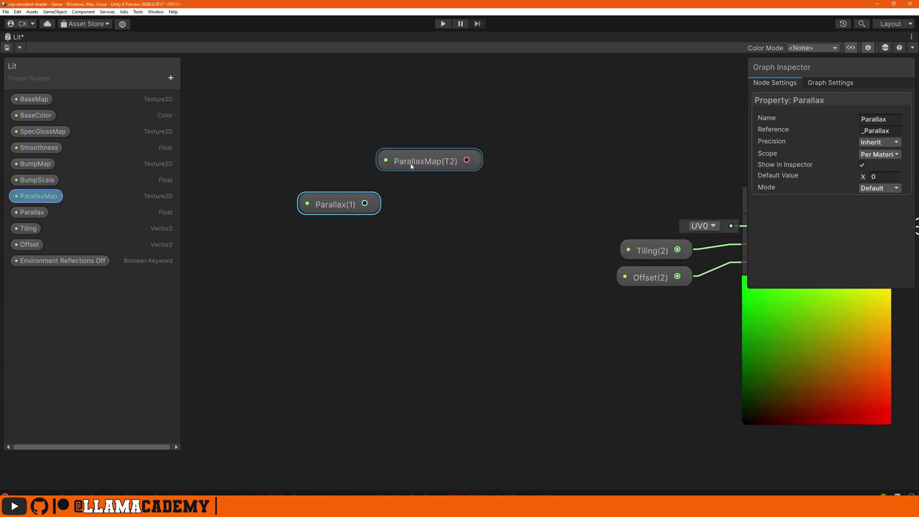
left_click_drag(411, 166, 359, 153)
Step: Create a Parallax Mapping node with its Heightmap input fed by ParallaxMap, and position it beside the property nodes
key("space")
type("para")
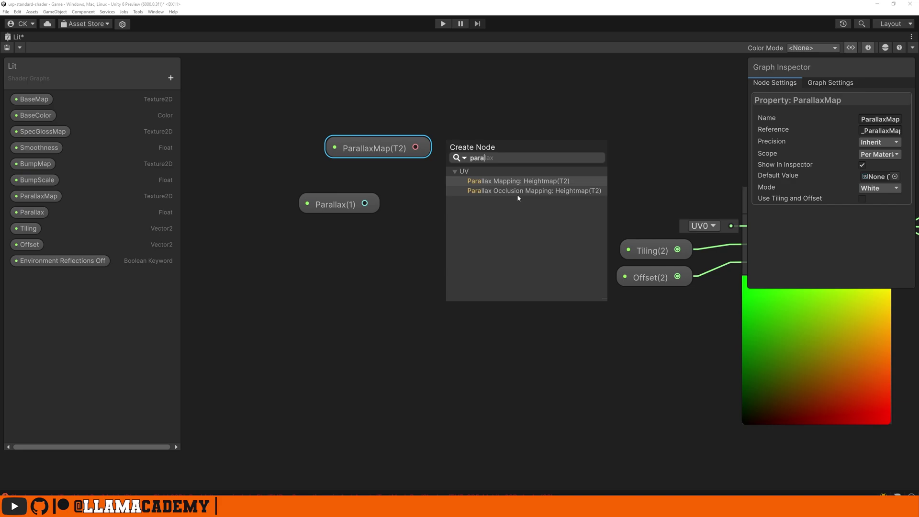
left_click(536, 183)
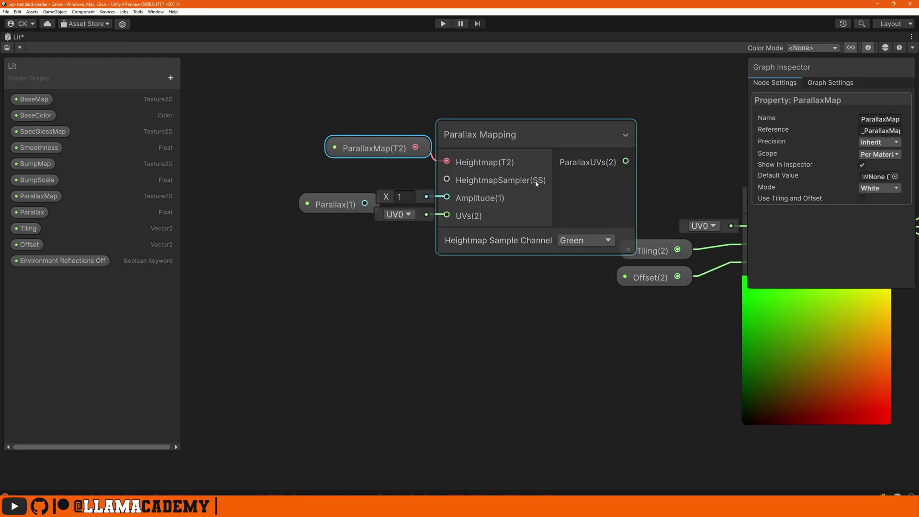
left_click_drag(521, 148, 525, 138)
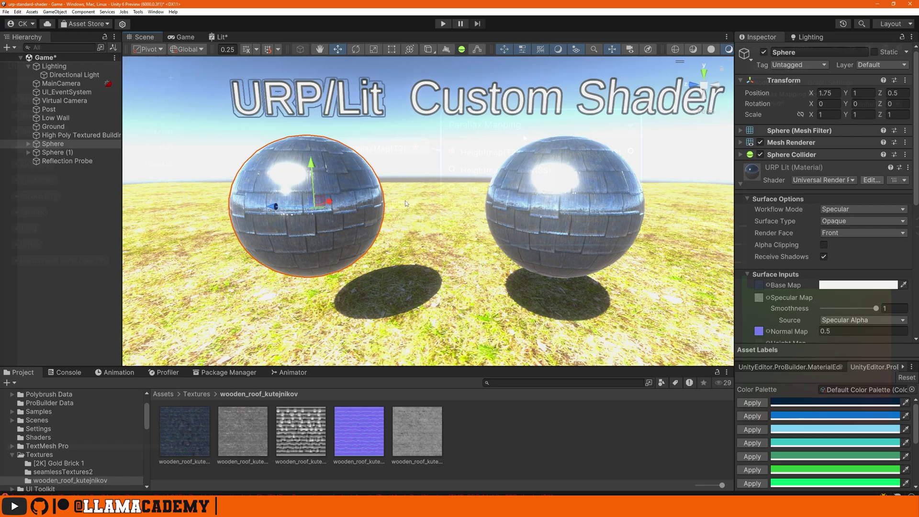
scroll(786, 220, "down", 3)
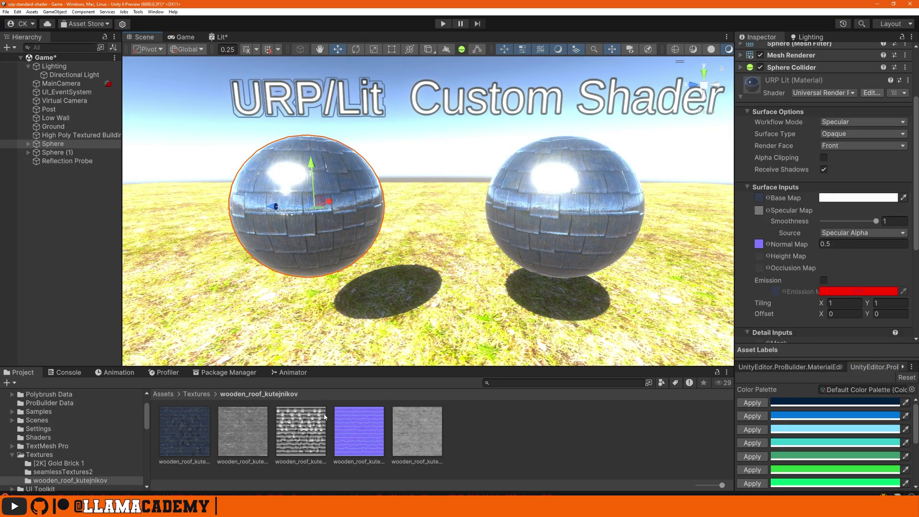
Step: Assign the high-contrast wooden roof height texture to the URP/Lit sphere's Height Map and set its amount to 0.08
left_click_drag(300, 431, 758, 260)
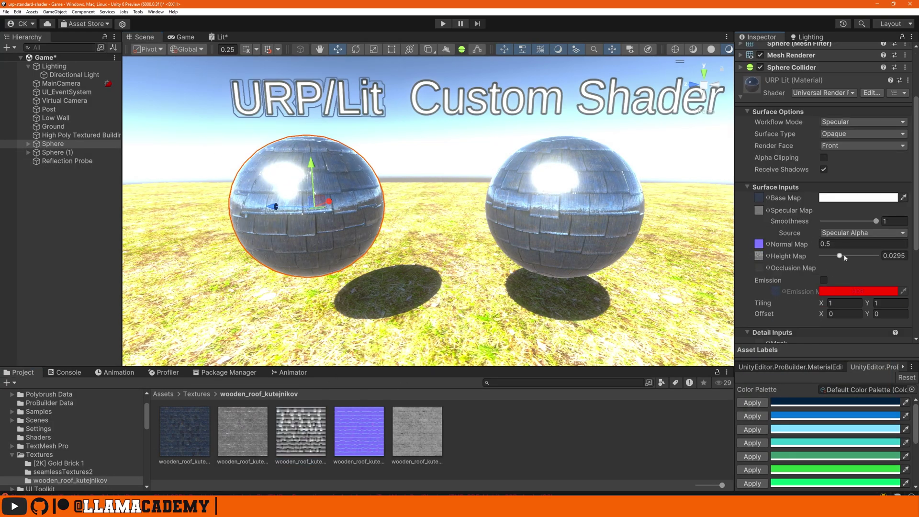
left_click_drag(841, 256, 910, 256)
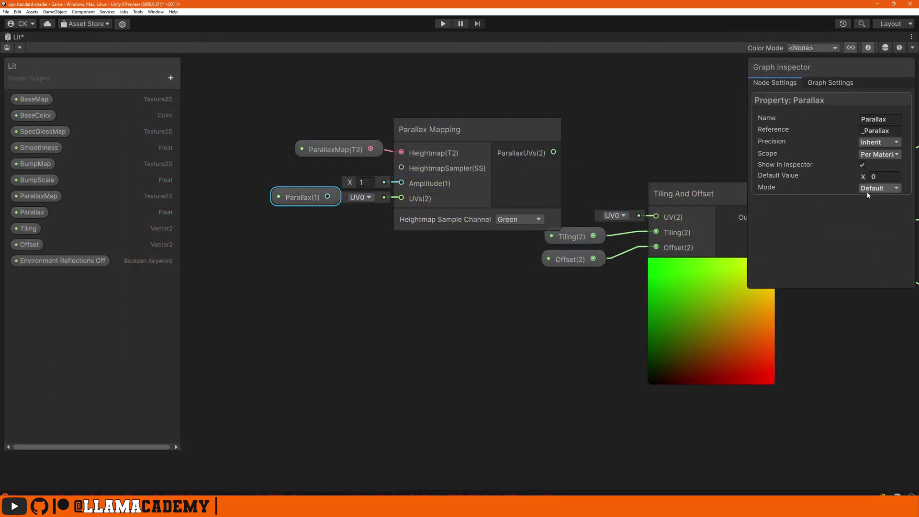
Step: Configure the Parallax property as a Slider with default value 0.005, minimum 0.005 and maximum 0.08
left_click(868, 189)
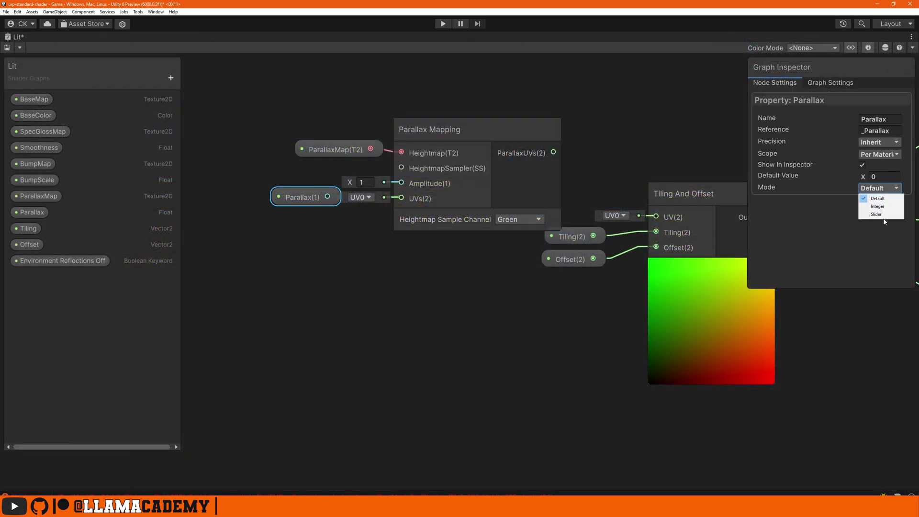
left_click(881, 214)
left_click(885, 177)
type("0.005")
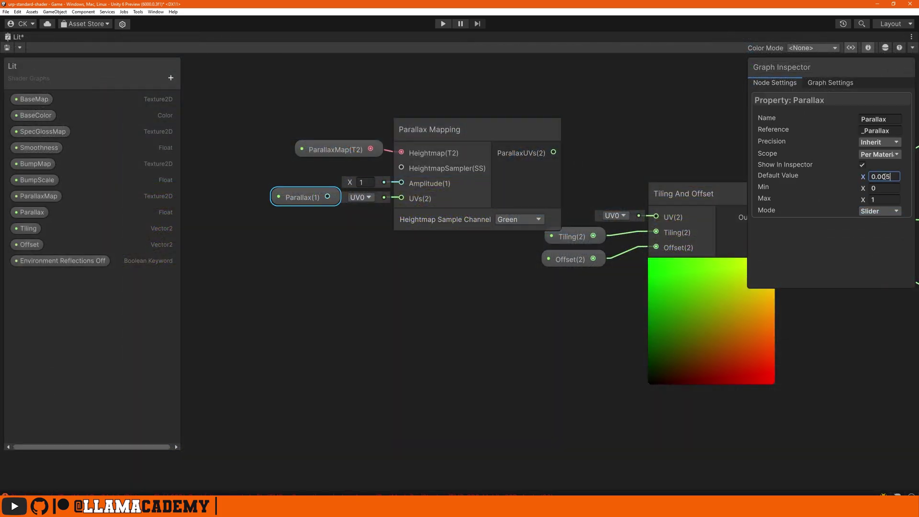
key("Tab")
type("0.005")
key("Tab")
type("0.08")
key("Tab")
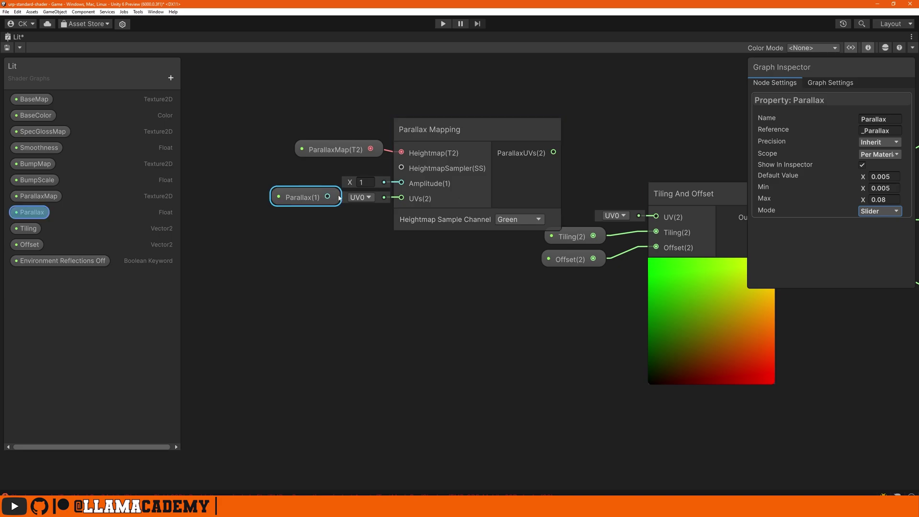
Step: Connect Parallax to Parallax Mapping's Amplitude input and shift the parallax nodes as a group towards the samplers
left_click_drag(327, 196, 401, 183)
left_click_drag(251, 109, 517, 249)
left_click_drag(467, 206, 693, 153)
Step: Arrange the Tiling And Offset nodes ahead of Parallax Mapping and connect the Tiling And Offset output to its UVs input
middle_click_drag(517, 194, 370, 190)
left_click_drag(379, 193, 539, 278)
left_click_drag(598, 262, 408, 256)
middle_click_drag(616, 203, 478, 265)
left_click_drag(295, 269, 343, 203)
middle_click_drag(340, 236, 498, 187)
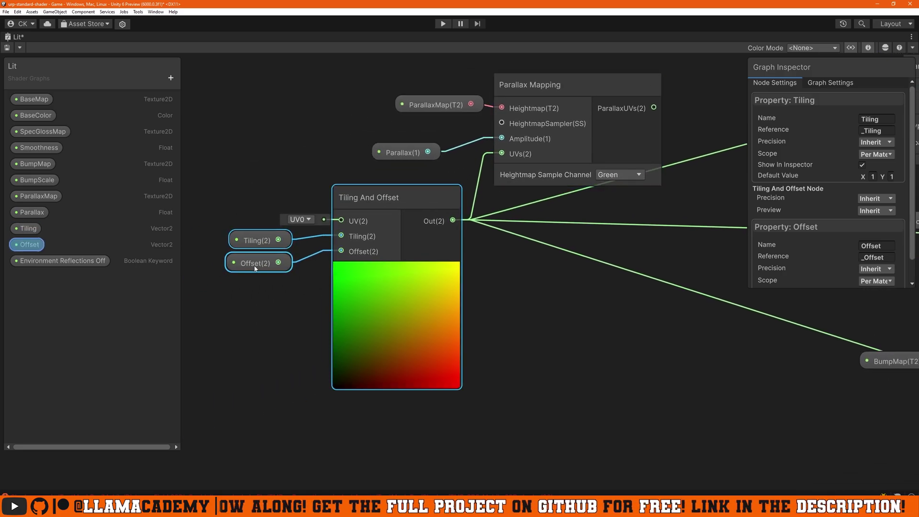
Step: Feed the ParallaxUVs output into the UV inputs of the BaseMap, SpecGlossMap and BumpMap samplers in place of Tiling And Offset
middle_click_drag(611, 248, 352, 269)
middle_click_drag(329, 123, 275, 134)
left_click_drag(373, 176, 689, 415)
key("a")
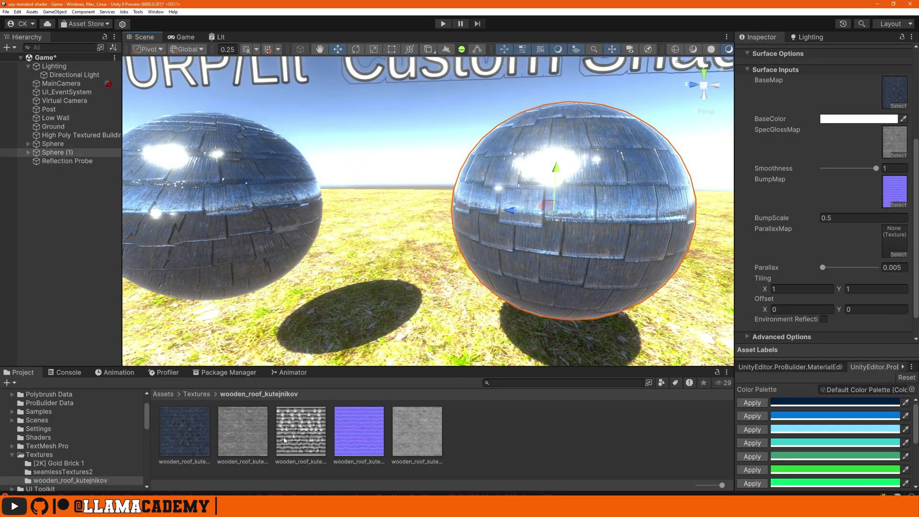
Step: Assign the wooden roof height texture to the custom-shader sphere's ParallaxMap and raise its Parallax to 0.08
left_click_drag(811, 295, 894, 252)
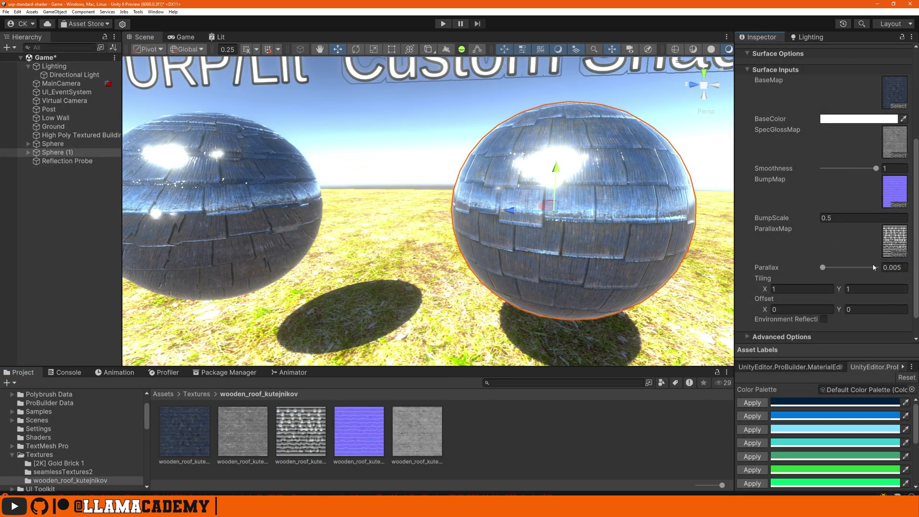
left_click_drag(827, 269, 792, 303)
left_click_drag(792, 304, 910, 302)
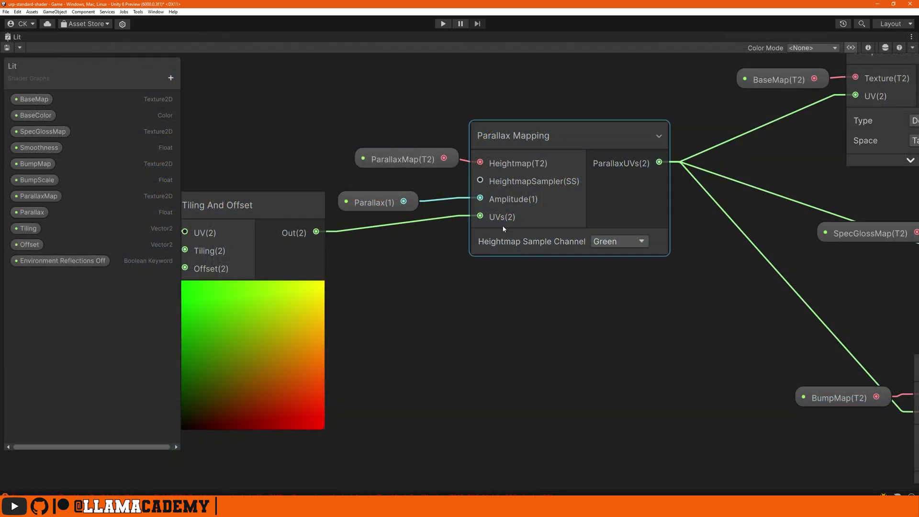
Step: Insert a Multiply node between Parallax and Parallax Mapping's Amplitude input, with its B value set to 100
left_click_drag(368, 202, 274, 175)
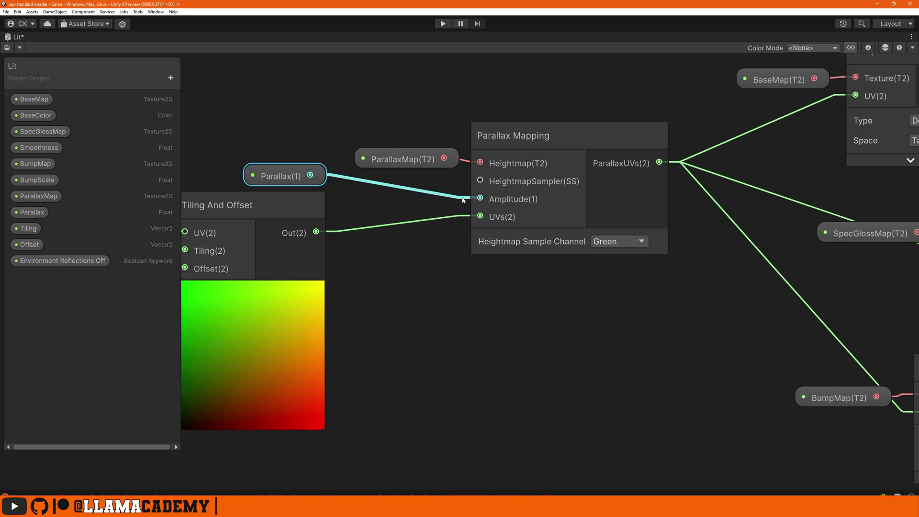
left_click_drag(463, 200, 378, 181)
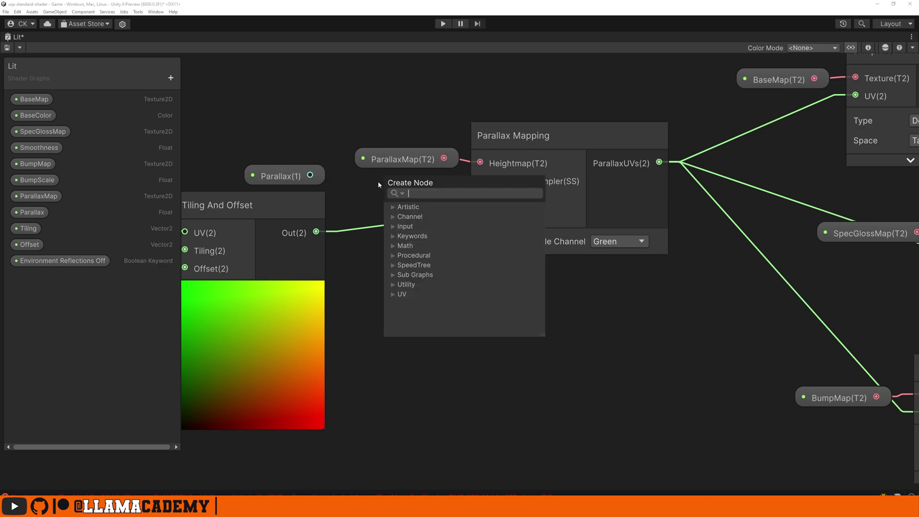
type("mult")
key("Return")
left_click(342, 214)
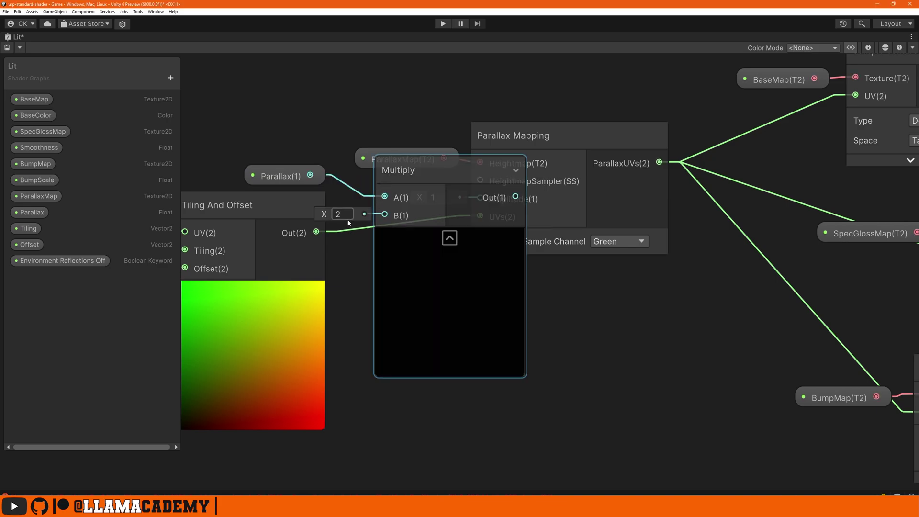
type("100")
Step: Collapse the Multiply node's preview and arrange Multiply and ParallaxMap neatly beside Parallax Mapping
left_click(445, 239)
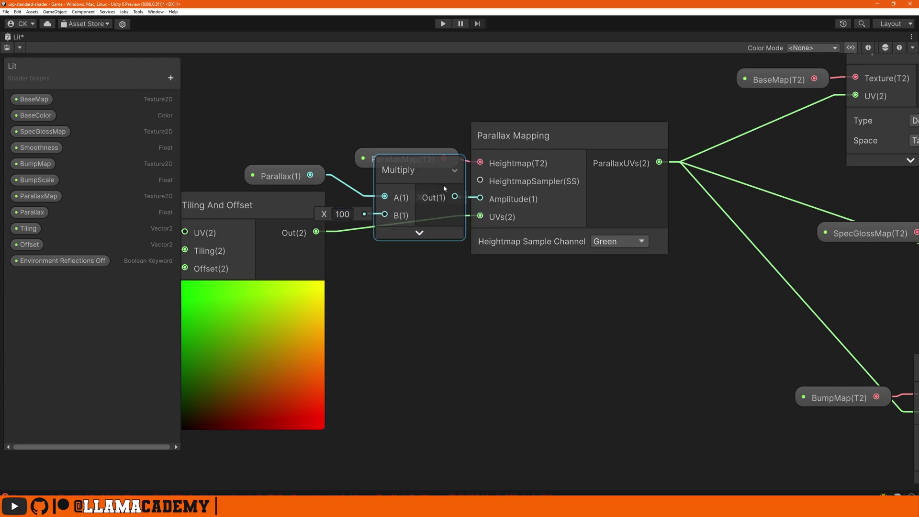
left_click_drag(443, 185, 422, 210)
left_click(416, 154)
left_click_drag(415, 154, 407, 125)
left_click_drag(399, 219, 406, 182)
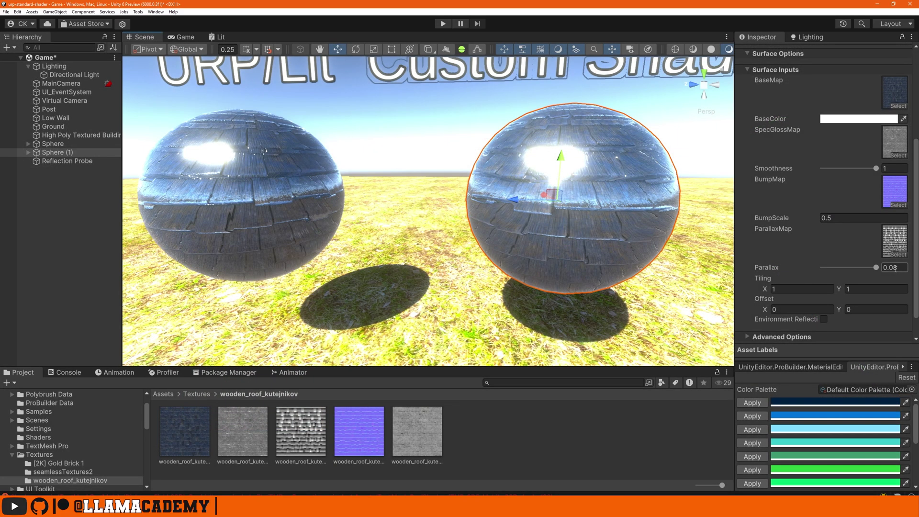
Step: Lower the custom-shader sphere's Parallax amount to 0.0168
left_click_drag(876, 267, 833, 271)
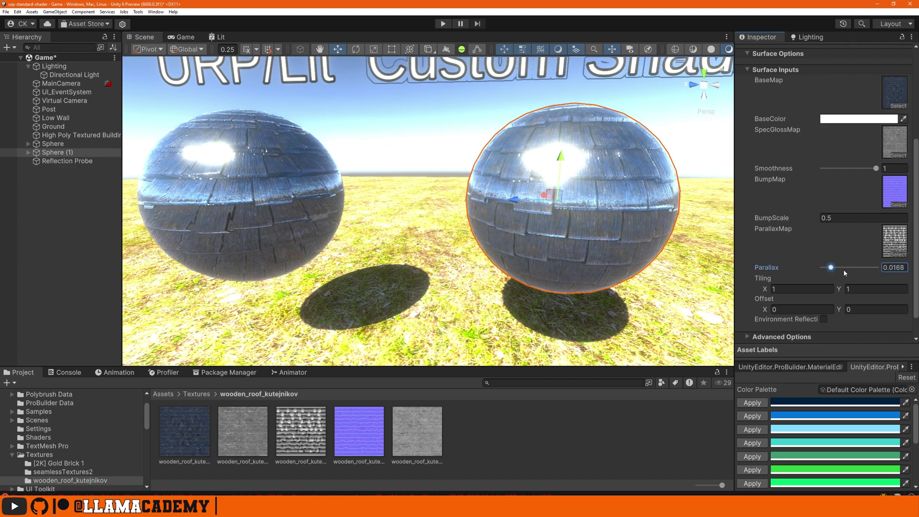
Step: Set the URP/Lit sphere's Height Map amount to 0.0183
left_click(232, 211)
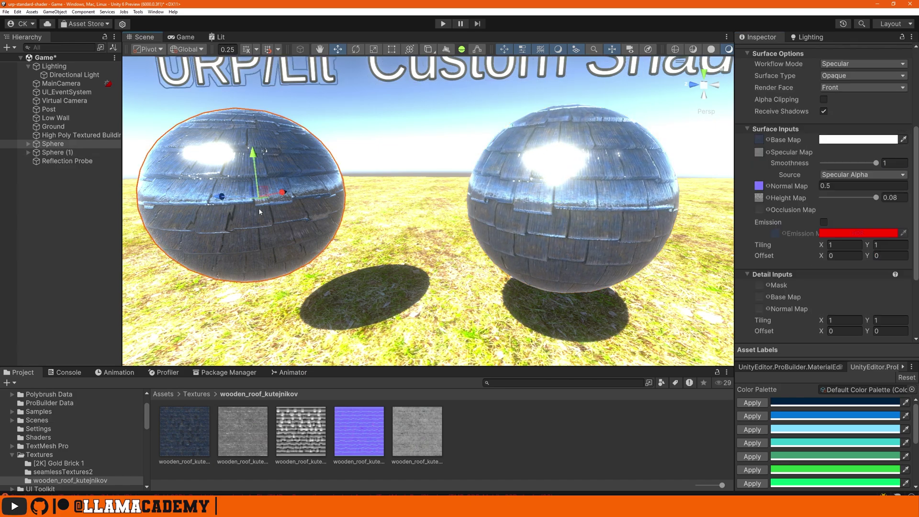
mouse_move(821, 198)
left_mouse_down()
mouse_move(845, 201)
mouse_move(828, 199)
left_mouse_up()
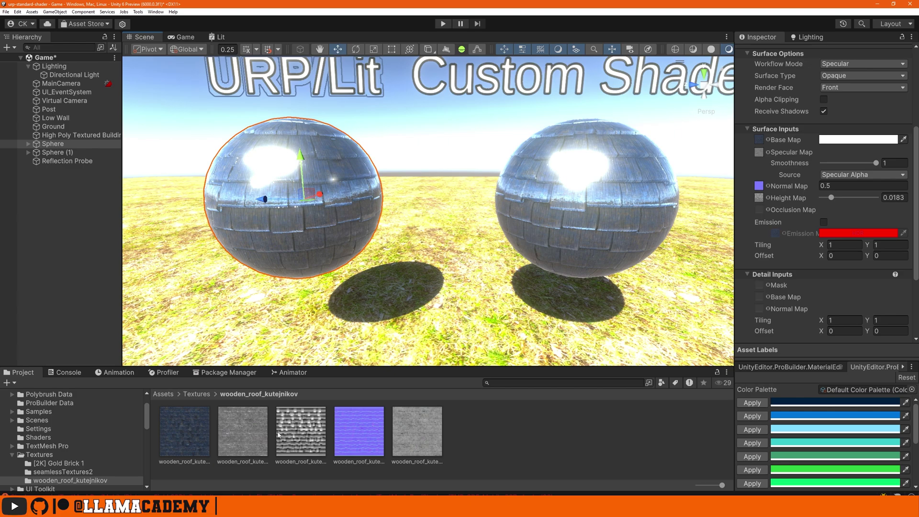
Step: Assign the wooden roof height texture as the URP/Lit sphere's Occlusion Map and set its strength to 0.8
left_click_drag(302, 436, 760, 211)
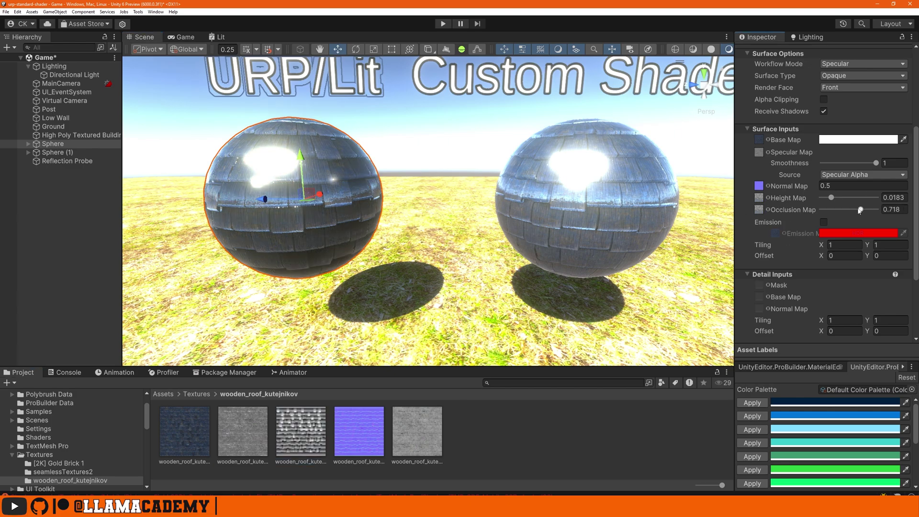
left_click_drag(860, 211, 899, 214)
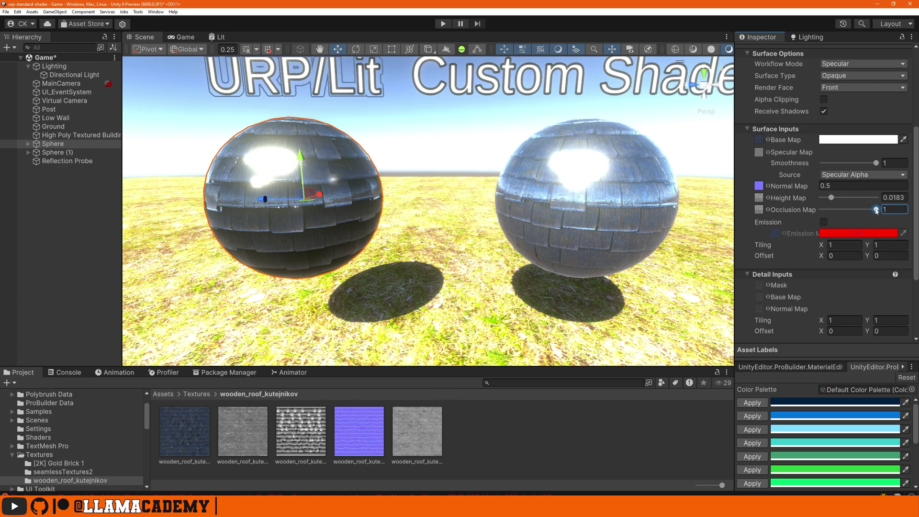
mouse_move(877, 211)
left_mouse_down()
mouse_move(841, 211)
mouse_move(876, 211)
mouse_move(864, 212)
left_mouse_up()
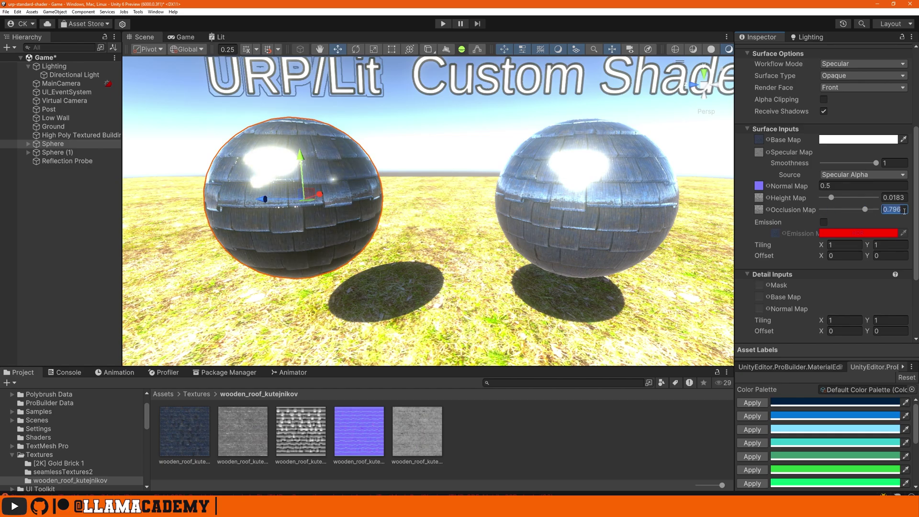
type("0.8")
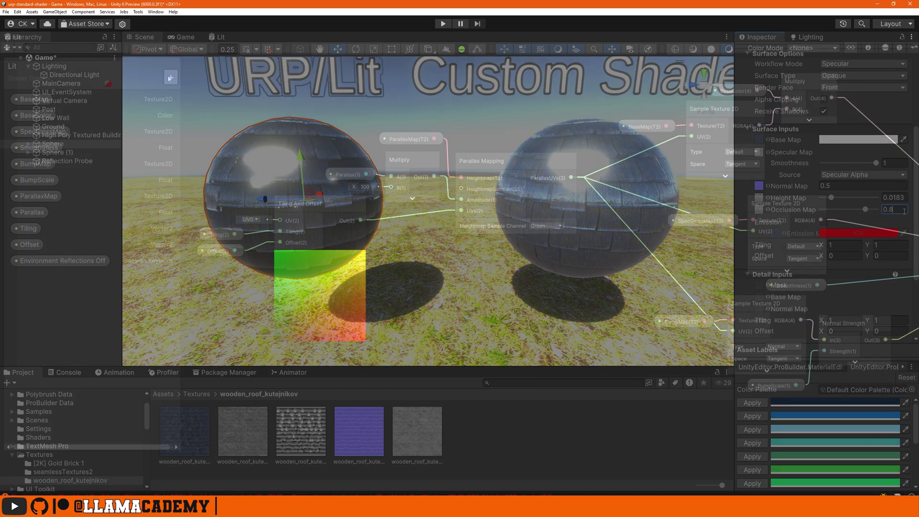
Step: Add a Texture2D property OcclusionMap and a Float property OcclusionStrength to the Lit graph, placing both directly below Parallax
left_click(171, 78)
left_click(211, 144)
type("OcclusionMap")
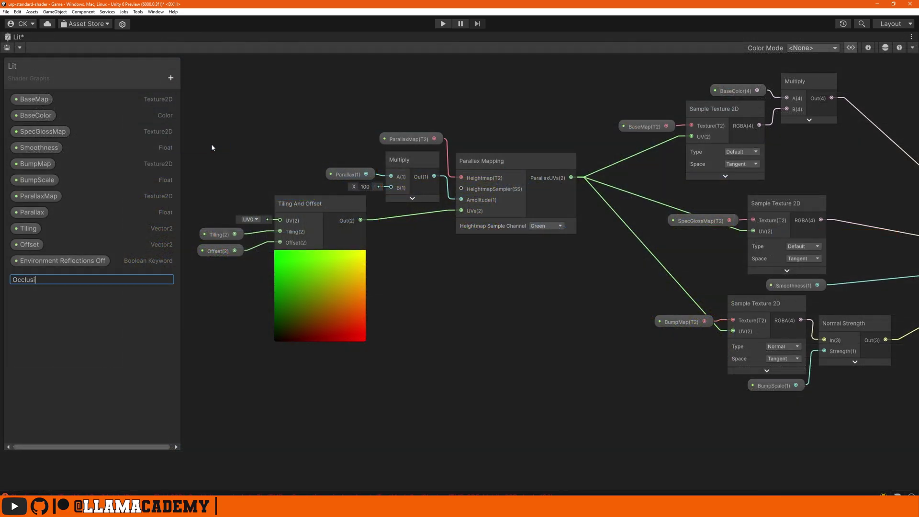
key("Return")
left_click(171, 78)
left_click(204, 92)
type("OcclusionStrength")
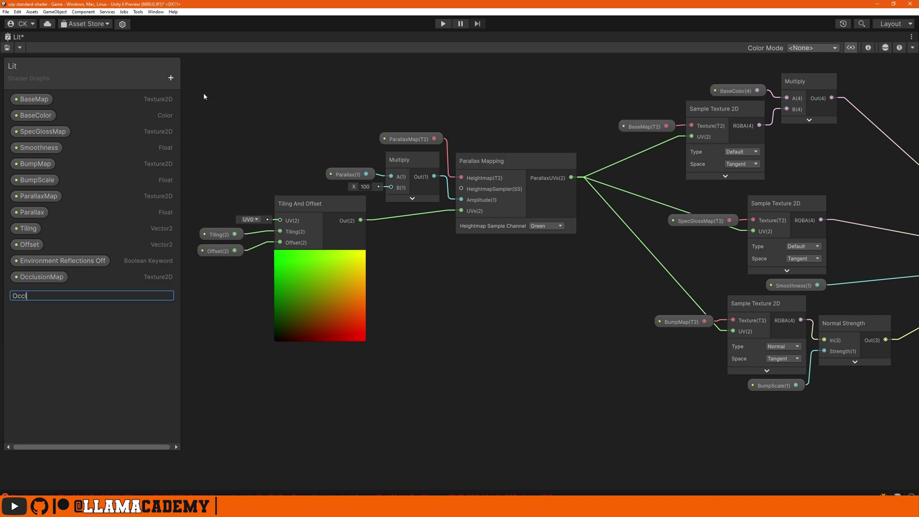
key("Return")
left_click_drag(44, 277, 53, 221)
left_click_drag(53, 292, 169, 234)
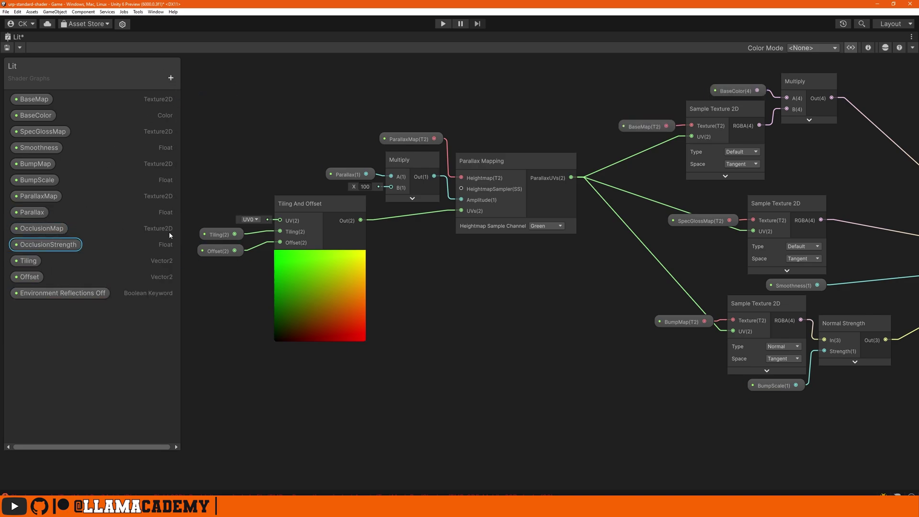
Step: Sample OcclusionMap with a new Sample Texture 2D node fed by ParallaxUVs, collapse its preview, and place OcclusionStrength below it
middle_click_drag(564, 307, 303, 199)
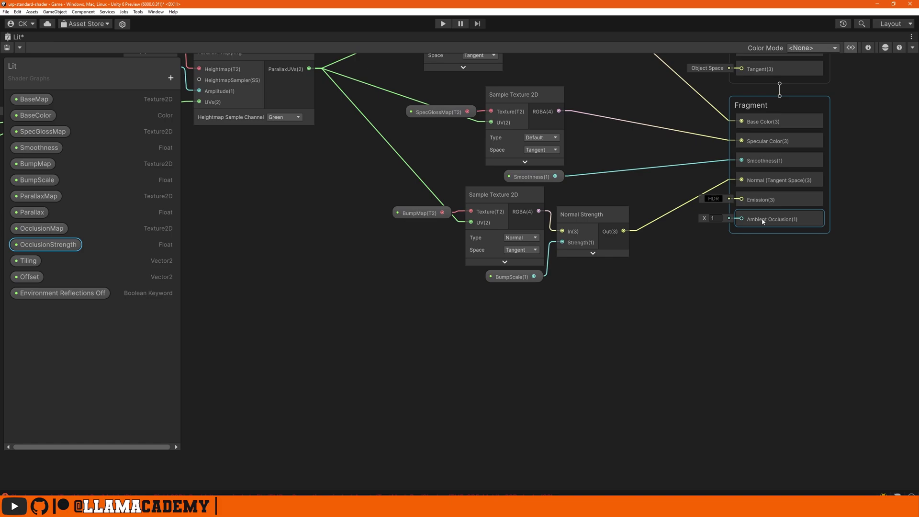
left_click_drag(41, 228, 456, 316)
type("sample")
key("Return")
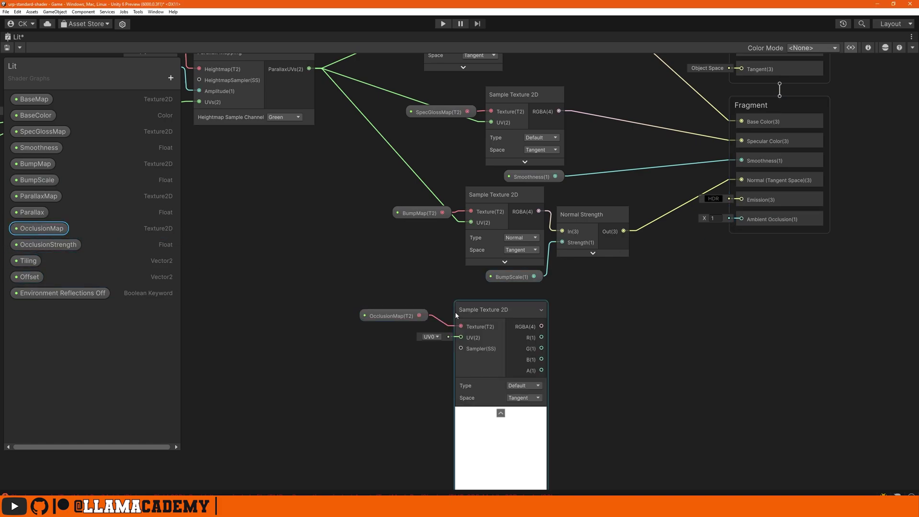
left_click_drag(309, 69, 461, 348)
left_click(501, 425)
left_click_drag(48, 245, 408, 437)
middle_click_drag(462, 397, 414, 295)
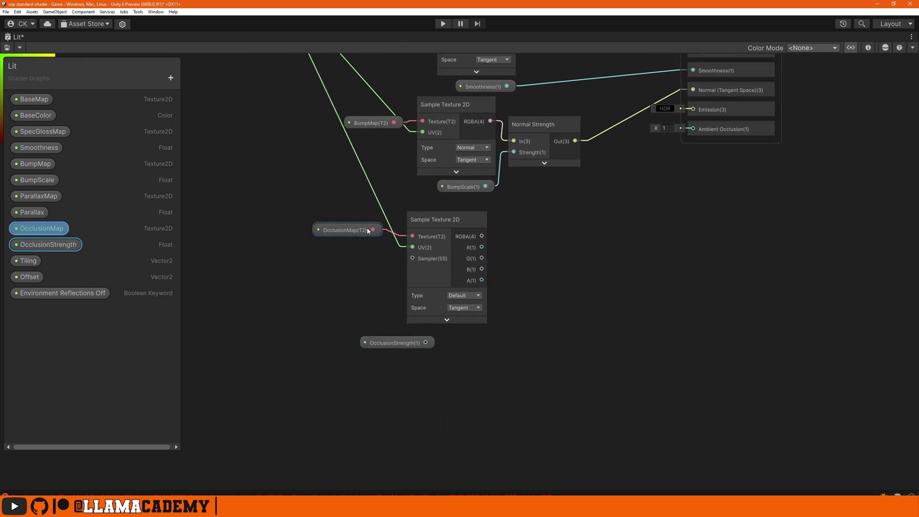
Step: Connect the occlusion sampler's RGBA output directly to the fragment's Ambient Occlusion input
left_click_drag(482, 236, 693, 131)
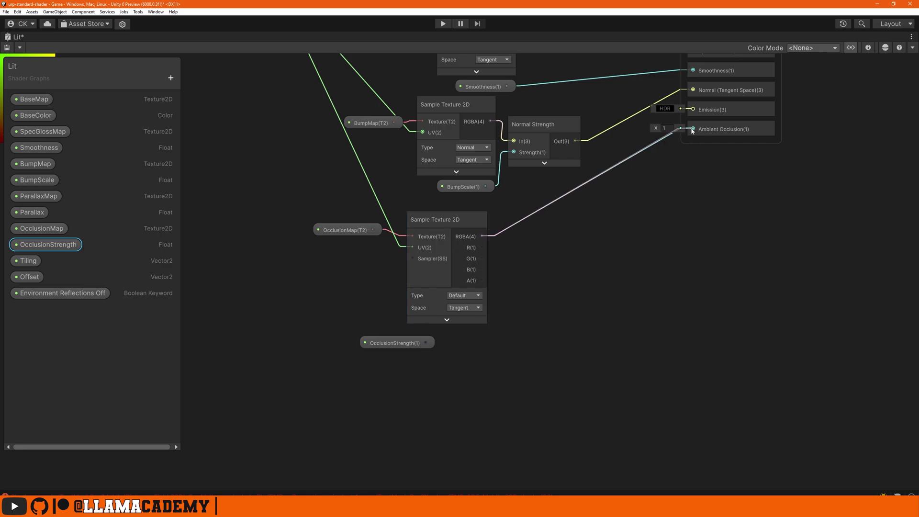
left_click_drag(692, 130, 692, 131)
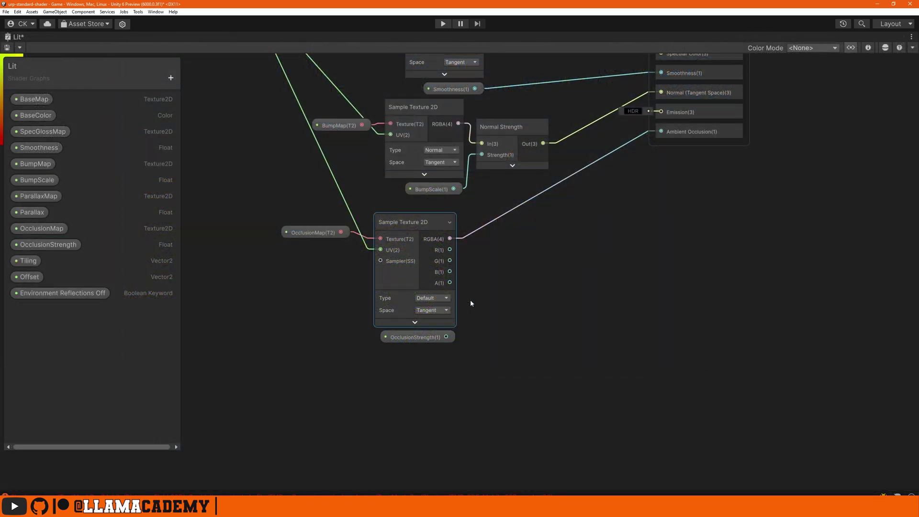
Step: Create a Multiply node with the occlusion sampler's RGBA output in A and OcclusionStrength in B
left_click_drag(450, 238, 520, 226)
type("mu")
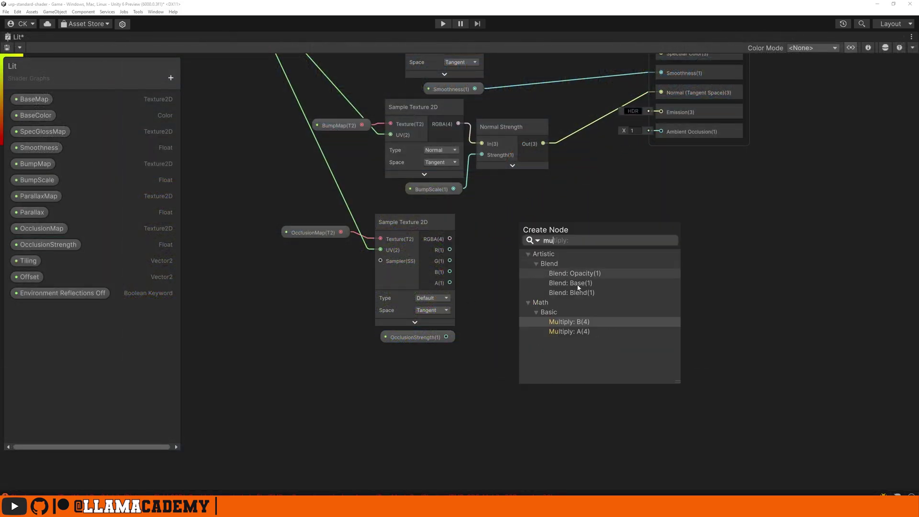
left_click(569, 331)
left_click_drag(446, 336, 527, 222)
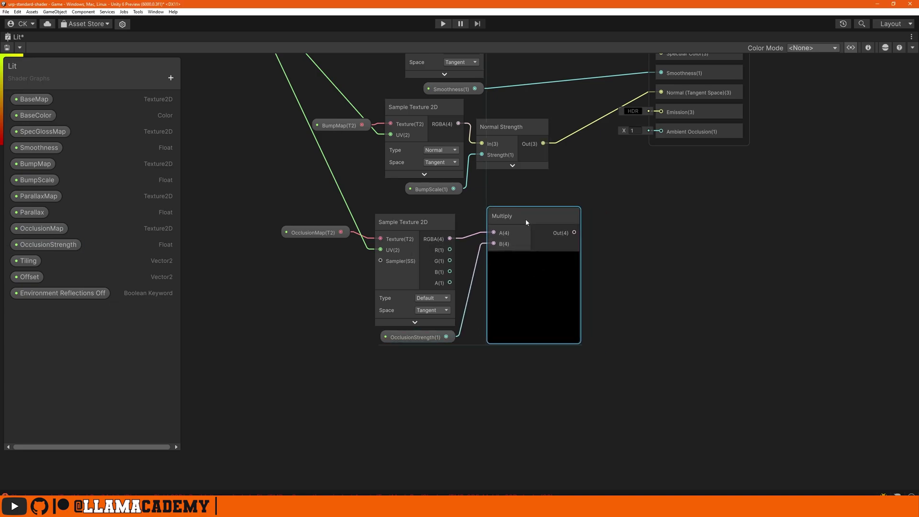
Step: Change the OcclusionStrength property to Slider mode with a default value of 1
left_click(415, 337)
left_click(868, 48)
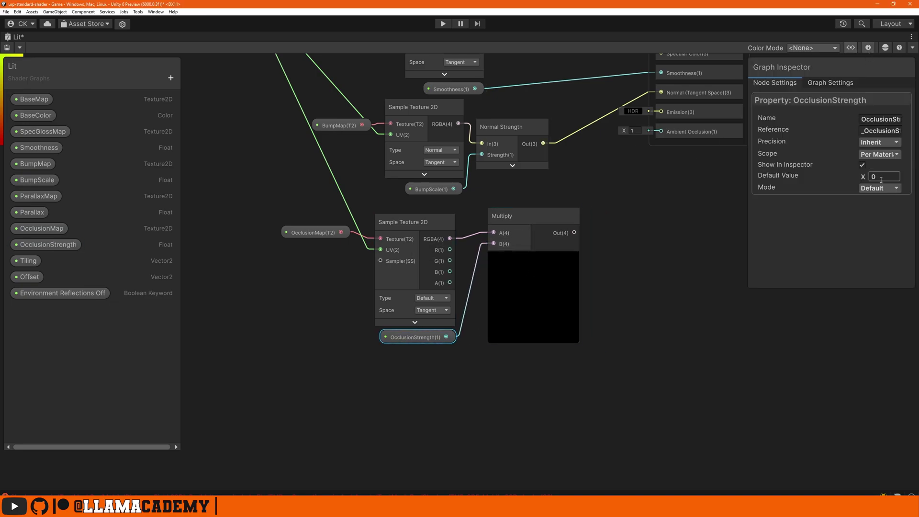
left_click(880, 188)
left_click(876, 205)
left_click(883, 177)
type("1")
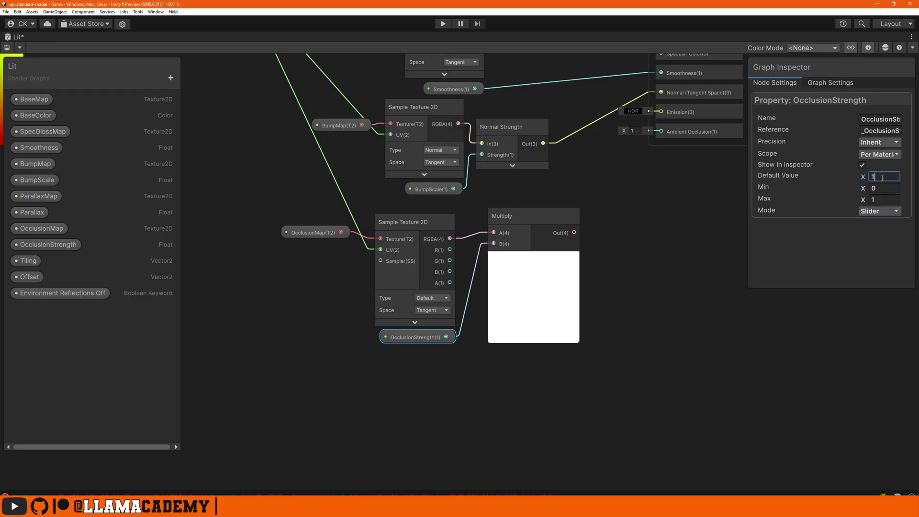
left_click(868, 48)
Step: Connect the occlusion Multiply's output to Ambient Occlusion and save the graph
left_click_drag(574, 233, 661, 133)
key("ctrl+s")
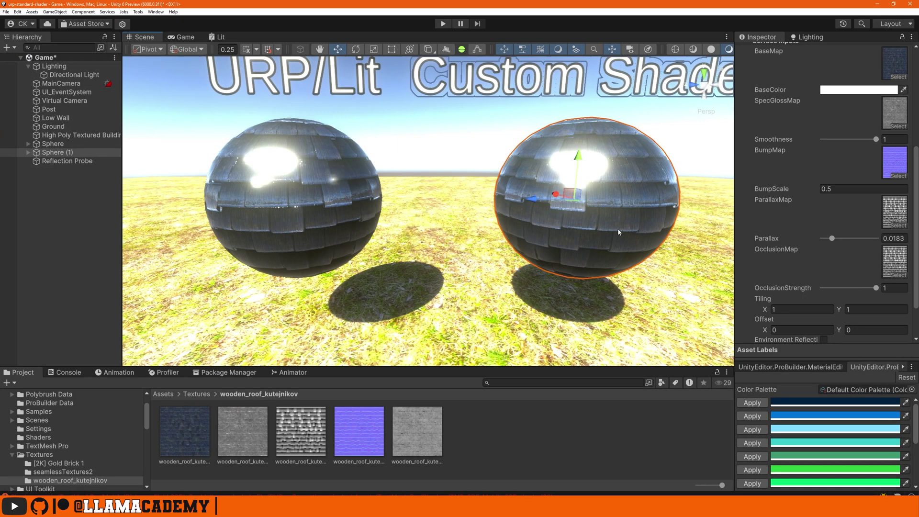
Step: Sweep the custom-shader sphere's OcclusionStrength between 0 and 1 to compare its shading with the URP/Lit sphere
left_click_drag(877, 289, 823, 288)
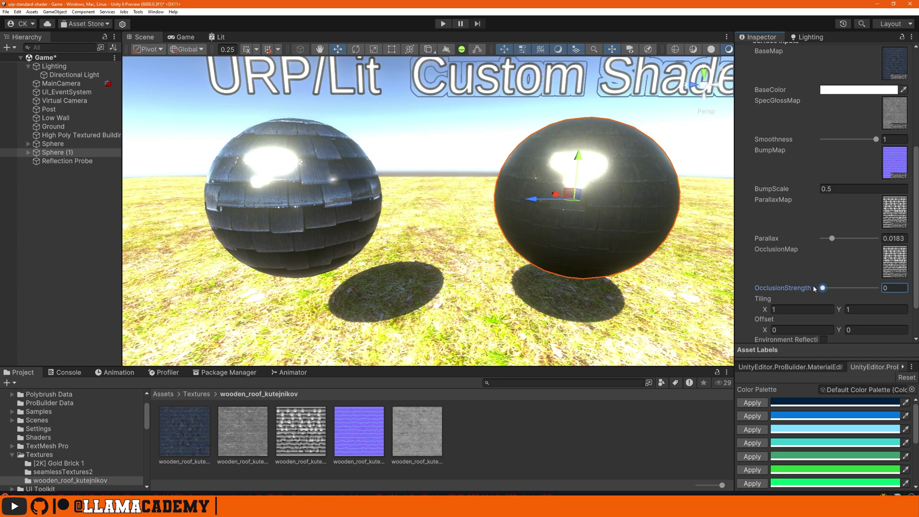
left_click_drag(824, 290, 917, 288)
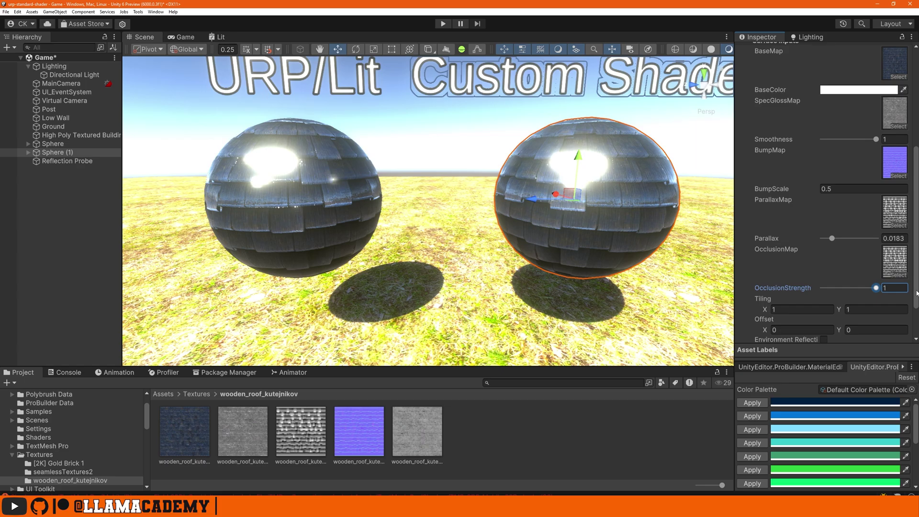
left_click_drag(876, 289, 771, 288)
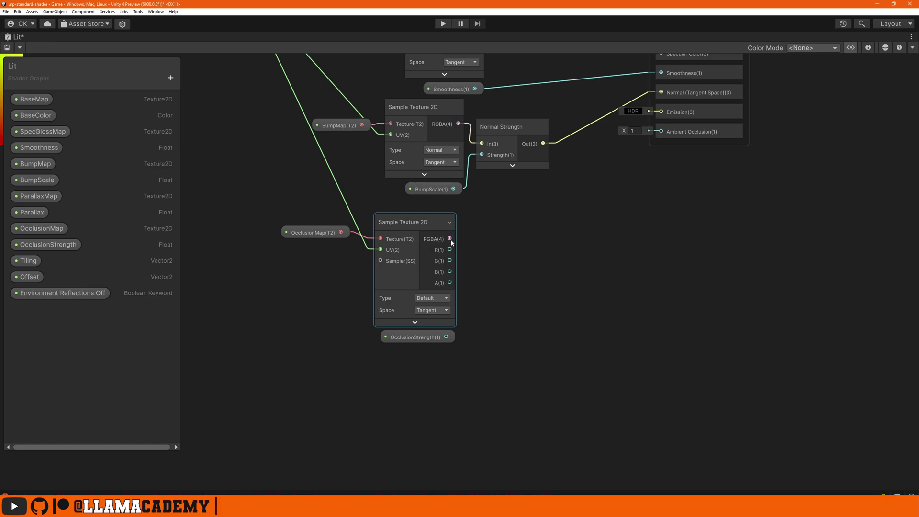
Step: Create a Lerp node with the occlusion sampler's RGBA output feeding its A input
left_click_drag(451, 239, 523, 217)
type("lerp")
key("Down")
key("Return")
Step: Route OcclusionStrength through a new One Minus node into the Lerp's T input
mouse_move(426, 337)
left_mouse_down()
mouse_move(352, 337)
mouse_move(413, 327)
left_mouse_up()
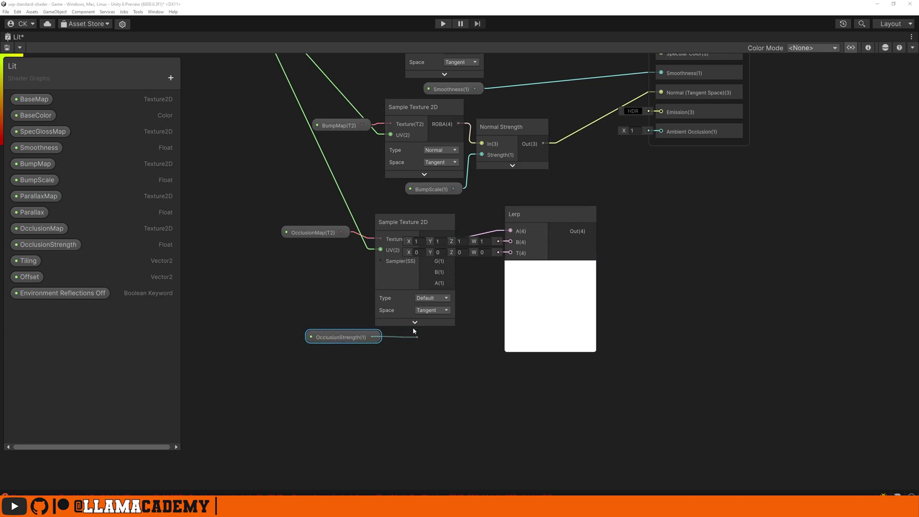
type("one")
key("Return")
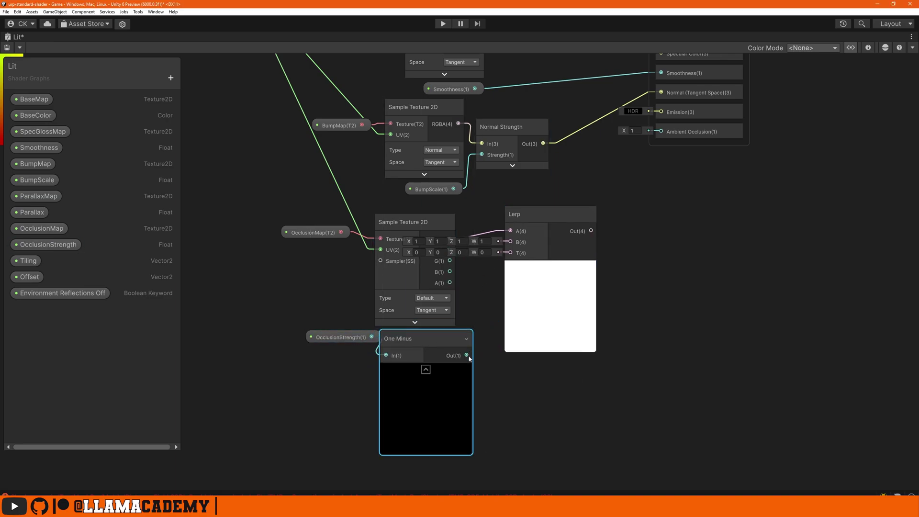
left_click_drag(467, 355, 504, 255)
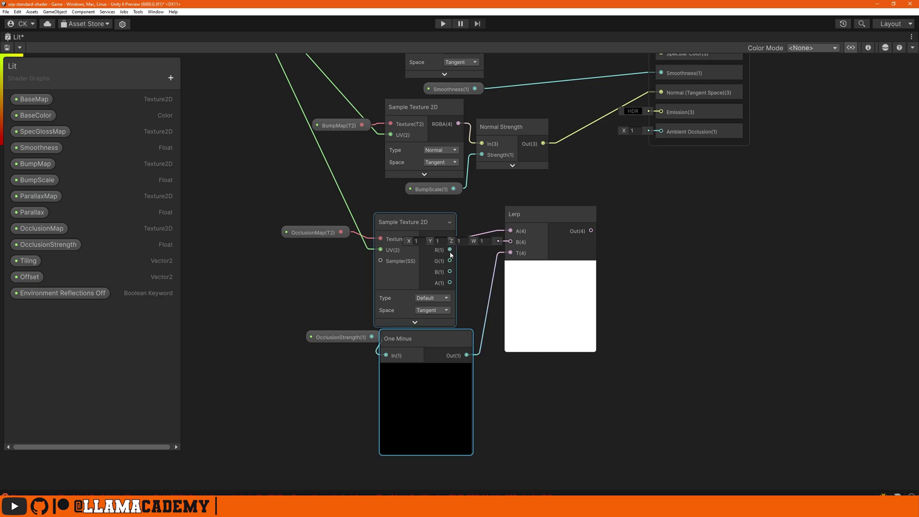
Step: Replace the RGBA connection on the Lerp's A input with the occlusion sampler's R output
left_click_drag(449, 250, 518, 235)
left_click_drag(449, 239, 511, 231)
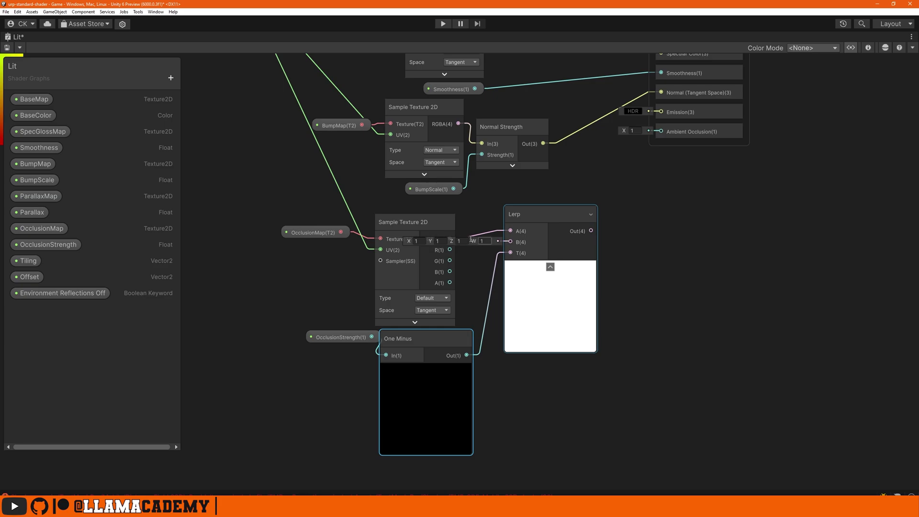
left_click(432, 219)
left_click_drag(449, 249, 511, 231)
Step: Tidy the OcclusionStrength, One Minus and Lerp nodes with previews collapsed, and connect the Lerp's output to Ambient Occlusion
left_click_drag(343, 337, 333, 348)
left_click(425, 368)
left_click_drag(407, 339, 427, 338)
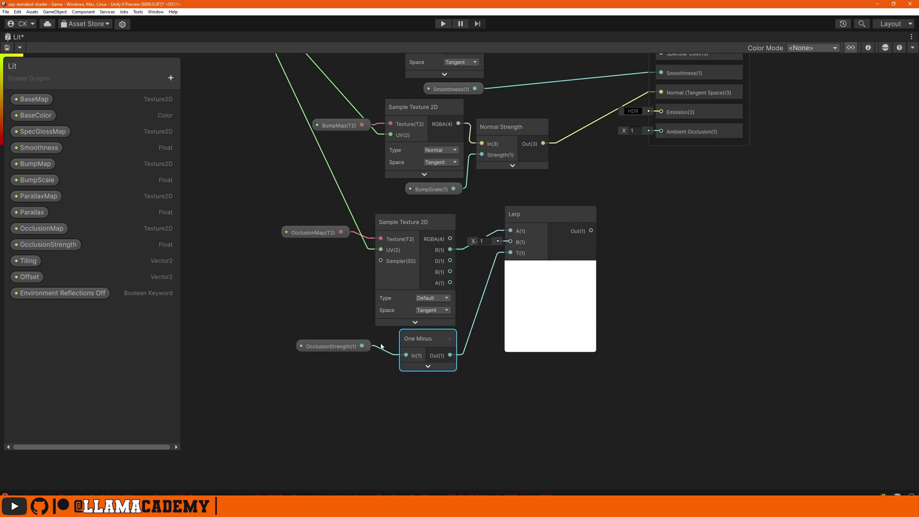
left_click_drag(364, 347, 380, 355)
left_click(551, 267)
left_click_drag(526, 215, 655, 134)
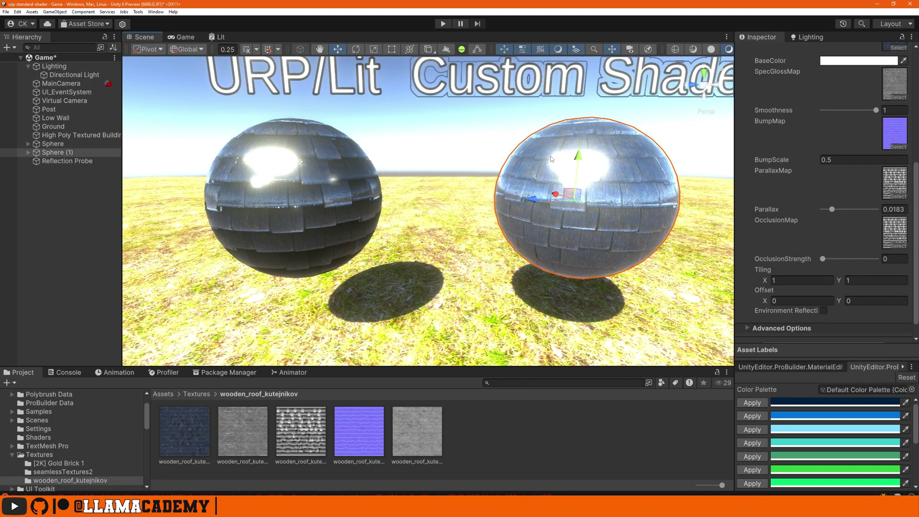
Step: Raise the custom-shader sphere's OcclusionStrength to 1 and bring up the URP/Lit sphere's material settings for comparison
left_click_drag(823, 259, 878, 265)
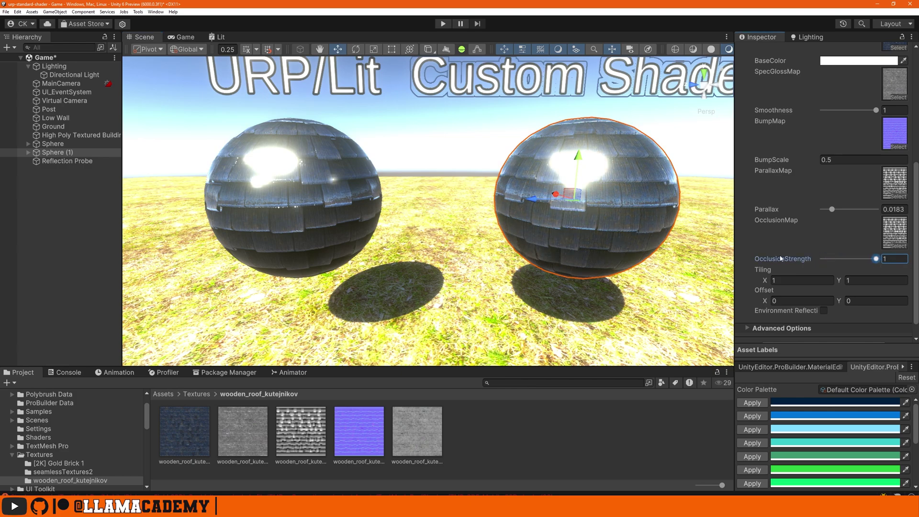
left_click(324, 231)
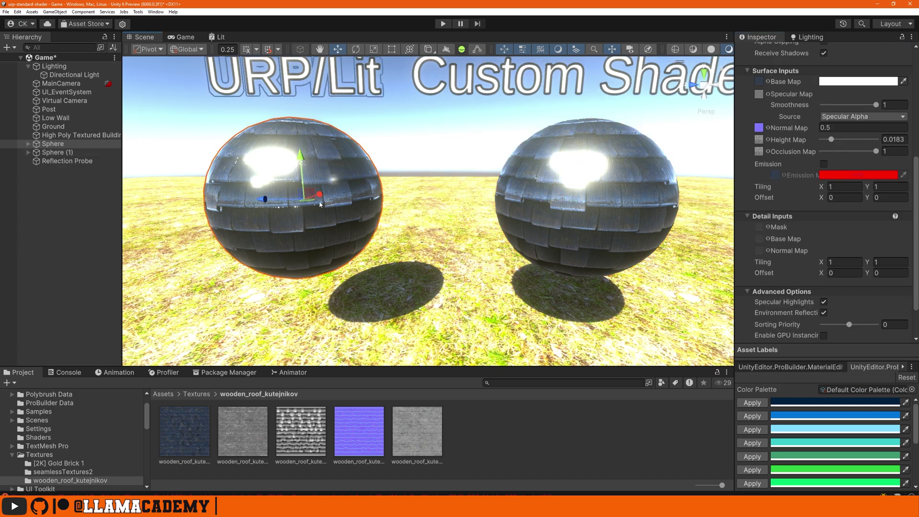
Step: Add a Texture2D property EmissionMap and a Color property EmissionColor to the Lit graph, placing both directly below OcclusionStrength
double_click(222, 37)
left_click(172, 77)
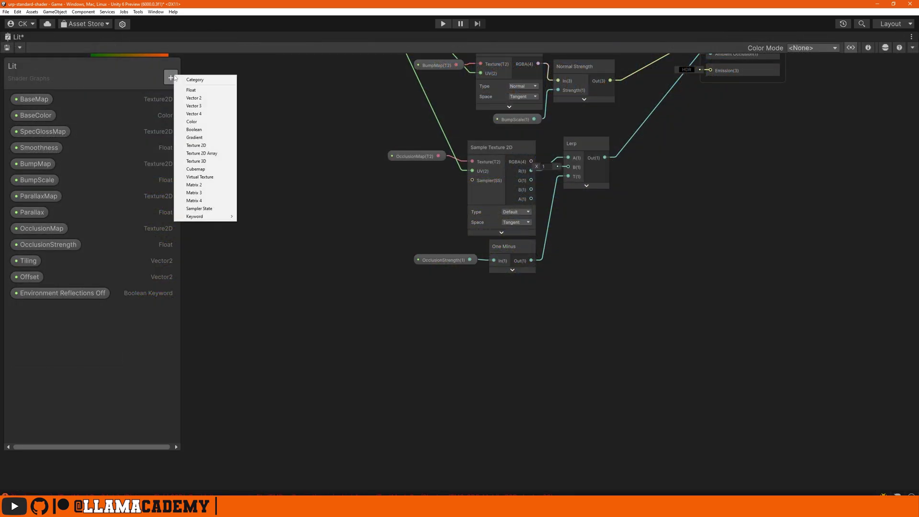
left_click(218, 145)
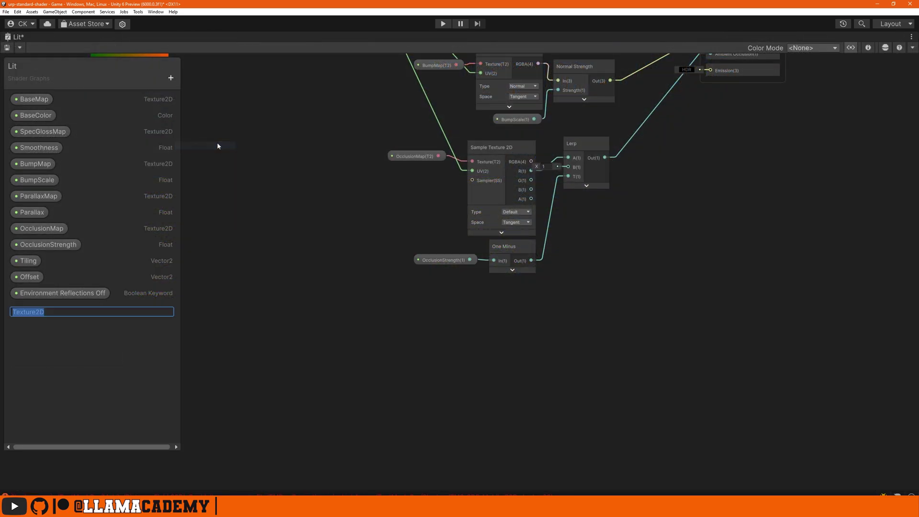
type("EmissionMap")
key("Return")
left_click(171, 77)
left_click(203, 126)
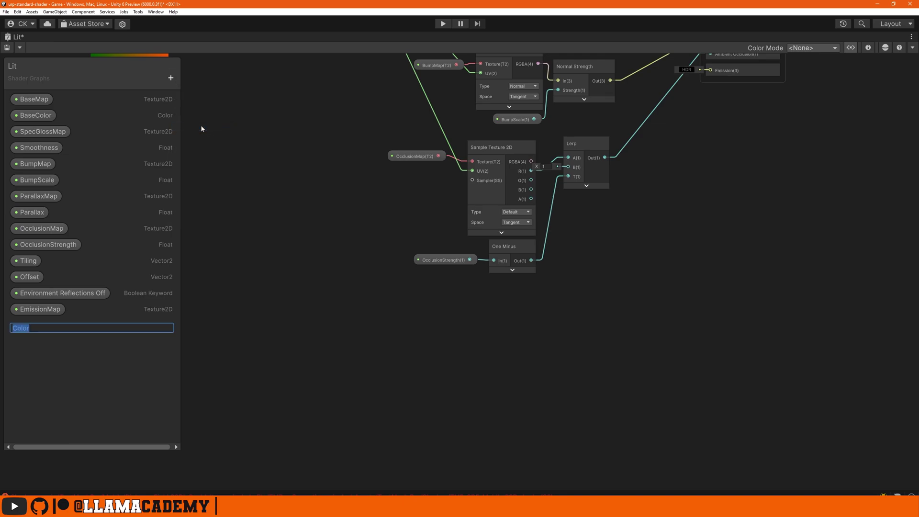
type("EmissionColor")
key("Return")
left_click_drag(48, 309, 48, 258)
left_click_drag(57, 324, 56, 267)
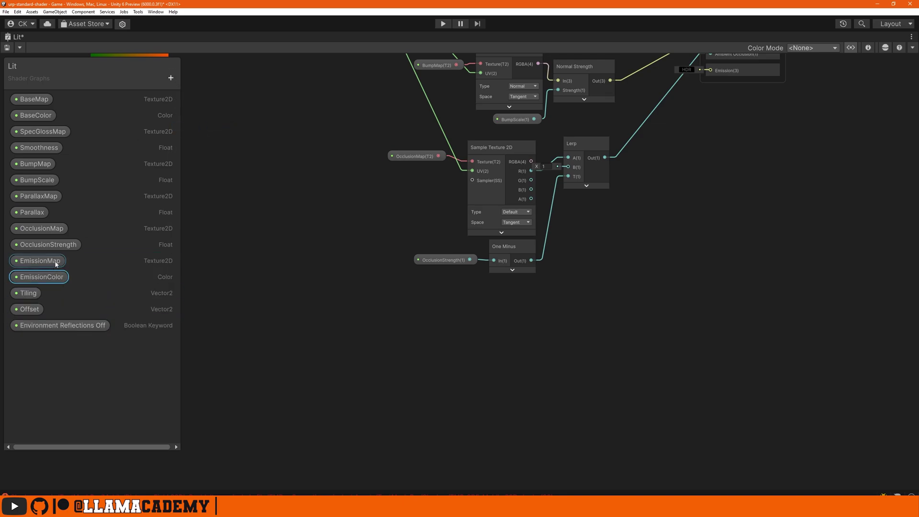
Step: Set the EmissionColor property's default value to fully opaque white in its graph property settings
left_click(54, 262)
left_click(868, 47)
left_click(50, 276)
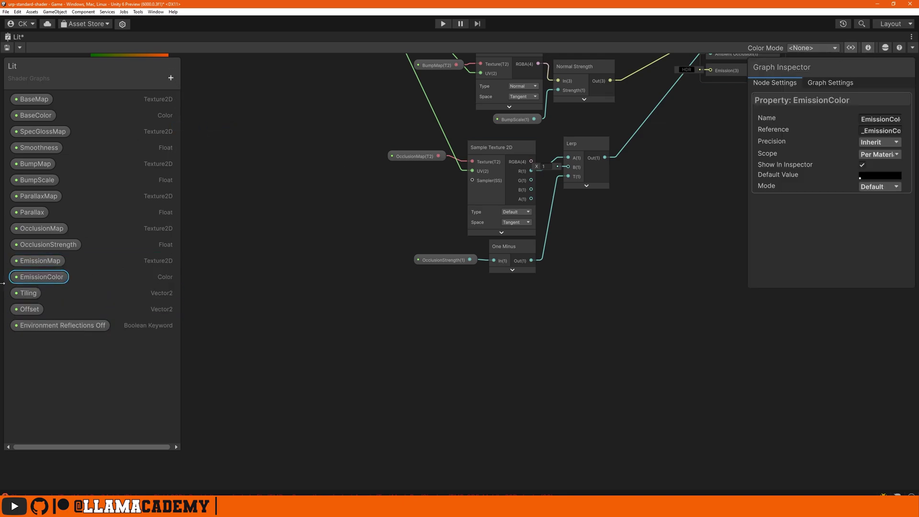
left_click(880, 176)
left_click_drag(855, 242, 752, 208)
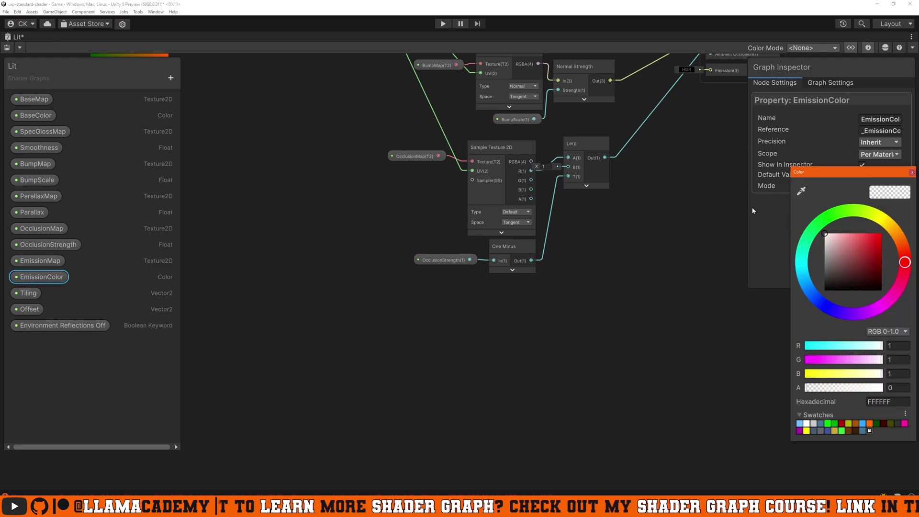
left_click_drag(852, 387, 895, 388)
left_click(914, 173)
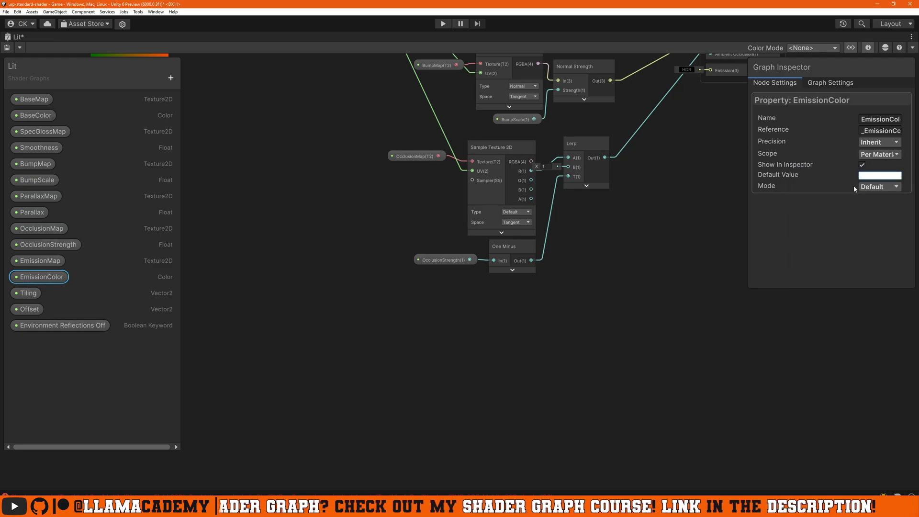
Step: Change the EmissionColor property's mode to HDR and set its default color intensity to 1
left_click(880, 186)
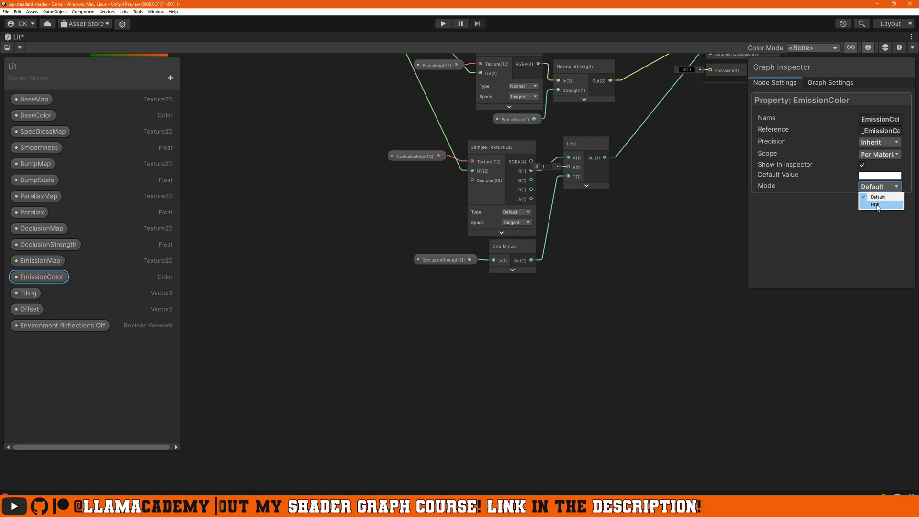
left_click(878, 205)
left_click(874, 176)
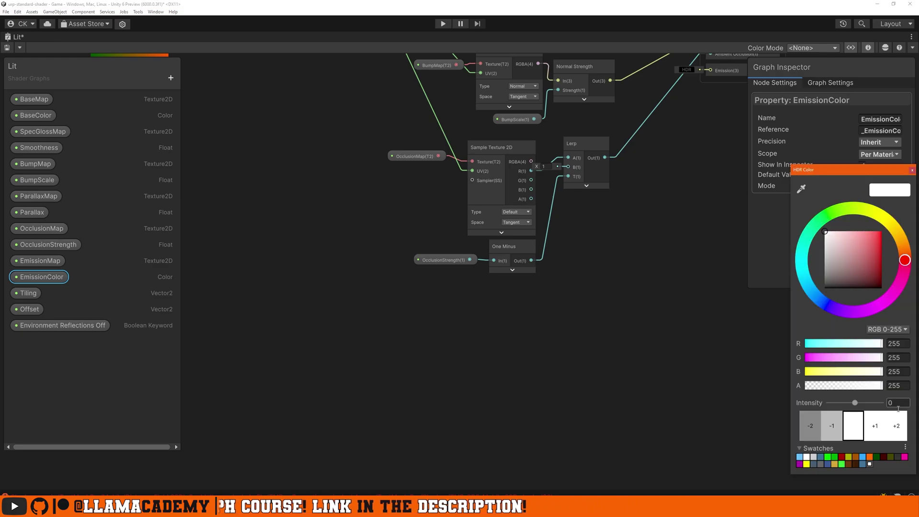
left_click_drag(855, 402, 874, 404)
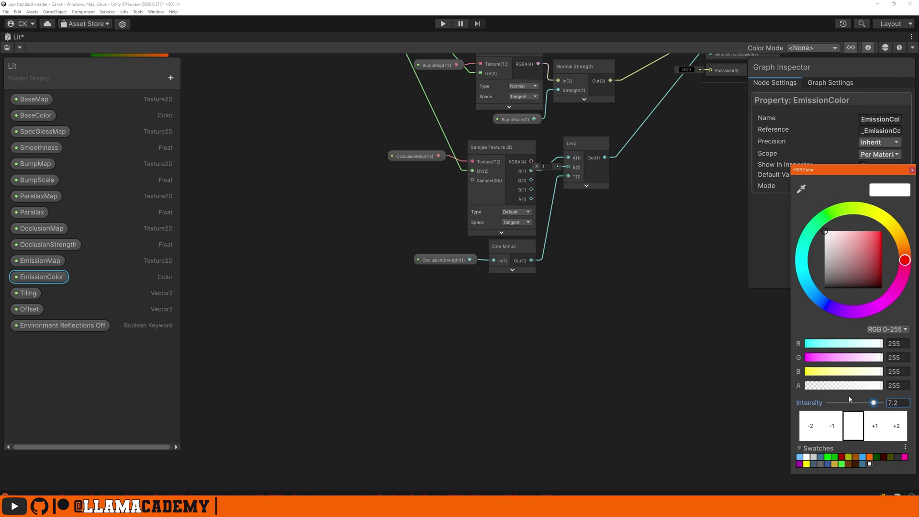
left_click(897, 402)
type("1")
left_click(912, 170)
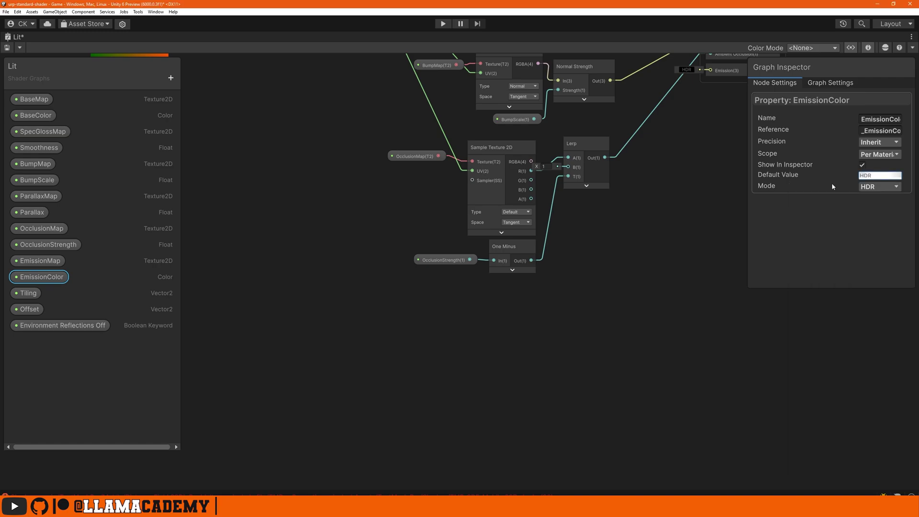
Step: Place EmissionMap in the graph below the occlusion nodes and feed it into a new Sample Texture 2D node
left_click(281, 265)
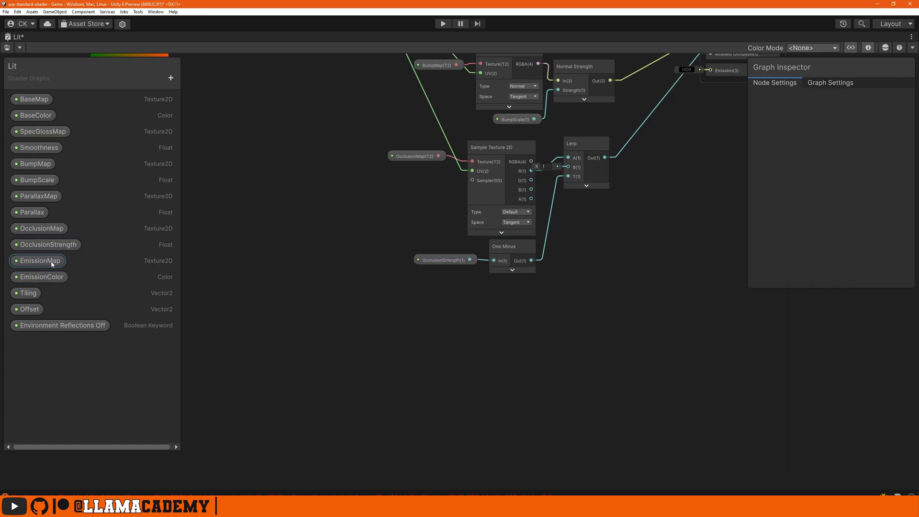
left_click_drag(51, 264, 523, 288)
type("sa")
double_click(604, 334)
Step: Place EmissionColor in the graph and multiply it by the emission sampler's RGBA output in a new Multiply node
left_click_drag(47, 277, 648, 273)
type("mul")
double_click(725, 370)
scroll(694, 346, "up", 3)
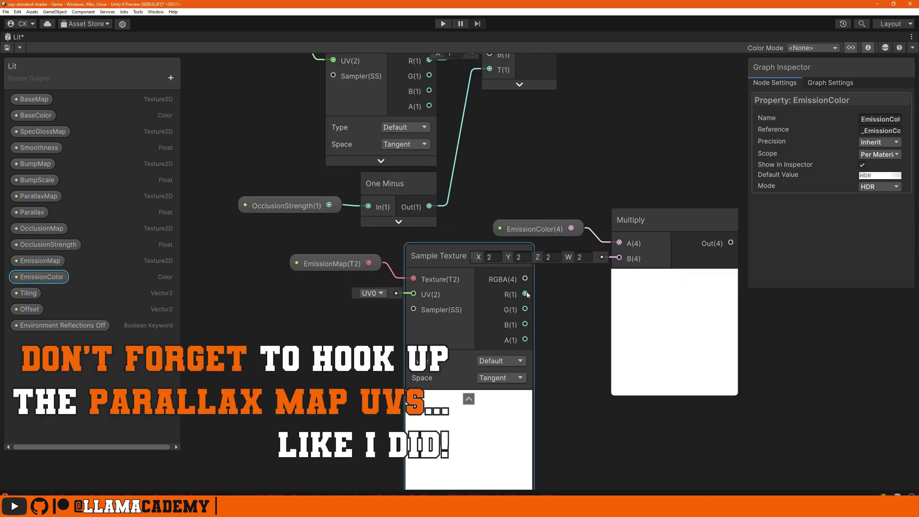
left_click_drag(525, 279, 625, 260)
Step: Tidy the emission nodes by collapsing the sampler's preview and unused ports and moving EmissionColor and Multiply closer to it
left_click_drag(530, 232, 479, 235)
left_click(469, 398)
left_click(511, 256)
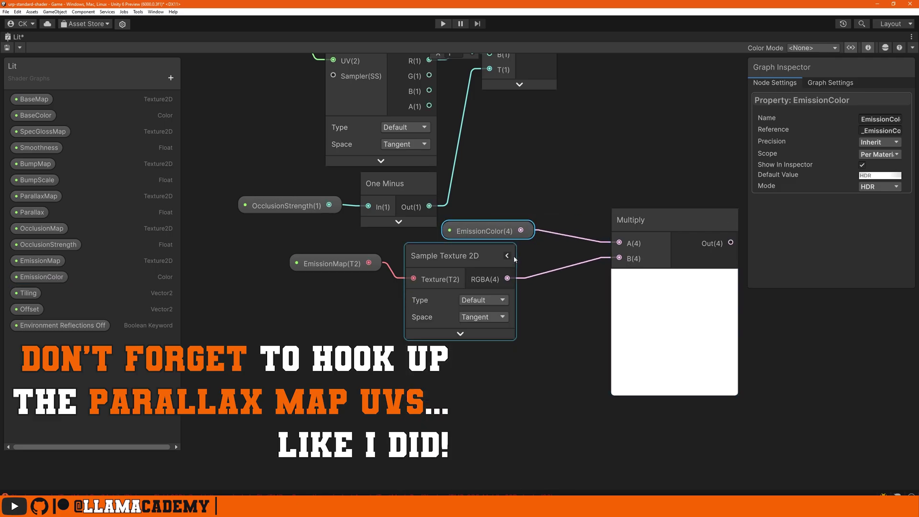
middle_click_drag(612, 215, 526, 250)
left_click(526, 250)
Step: Connect the emission Multiply node's output to the Fragment block's Emission input and save the graph
scroll(438, 272, "down", 3)
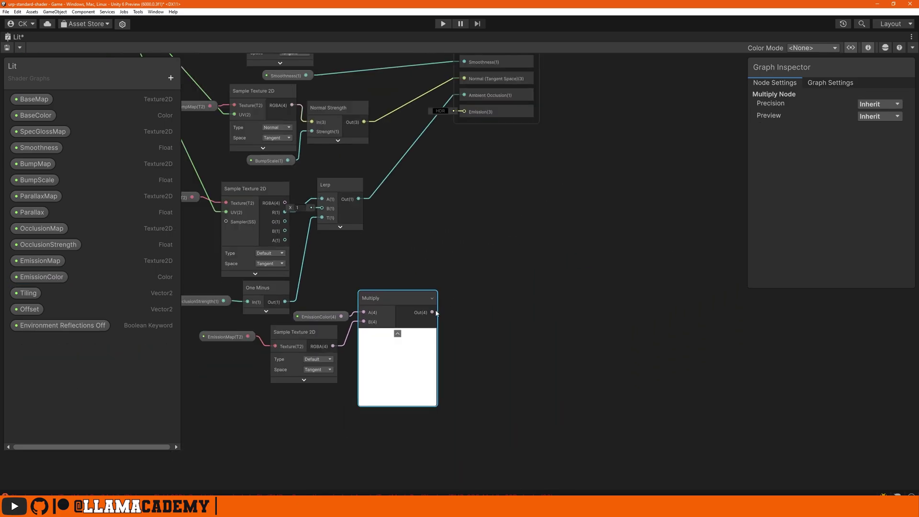
left_click_drag(433, 312, 457, 113)
left_click(8, 47)
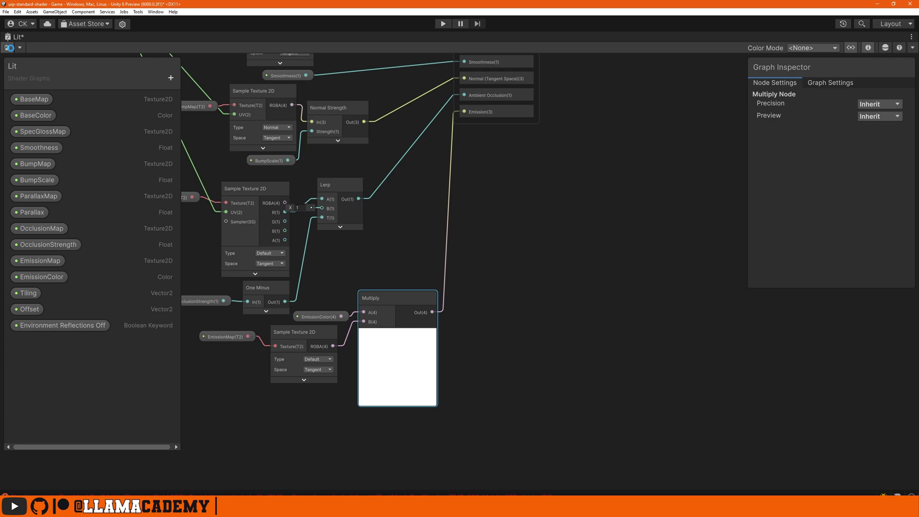
Step: Move the BaseMap, BaseColor, sampler and Multiply nodes upward and group them under the title Base Color
middle_click_drag(408, 207, 536, 380)
middle_click_drag(493, 153, 545, 258)
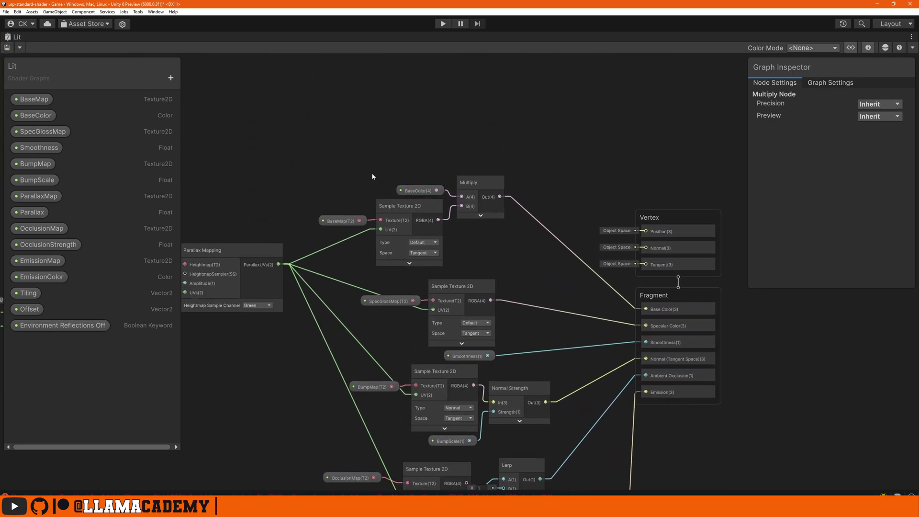
left_click_drag(325, 143, 528, 230)
left_click_drag(410, 227, 407, 176)
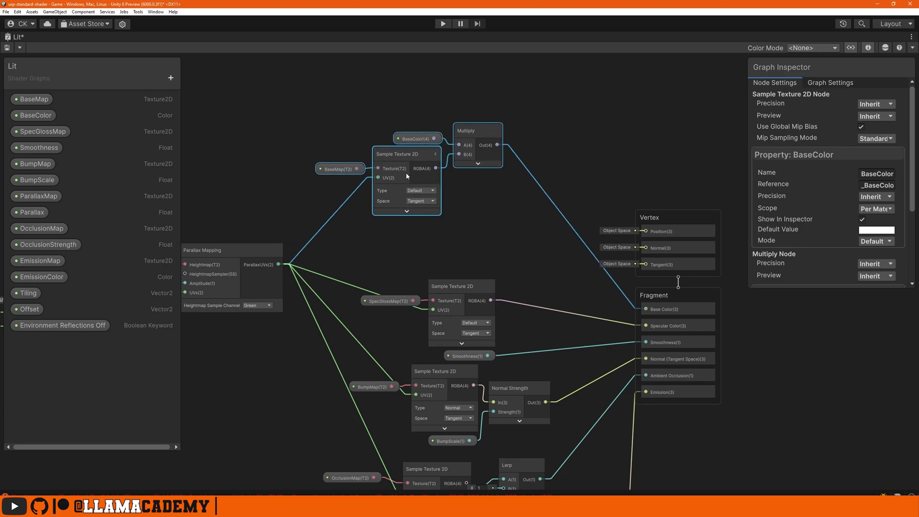
right_click(409, 168)
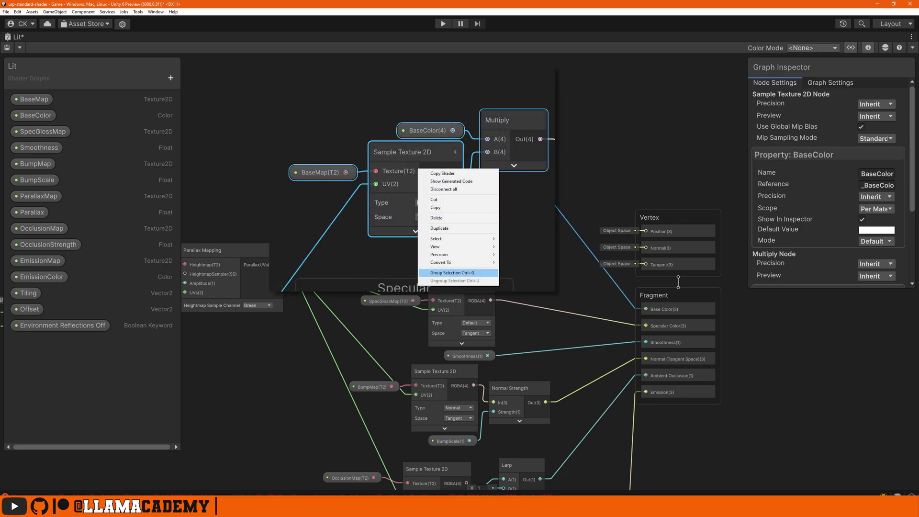
key("ctrl+g")
type("Base Color")
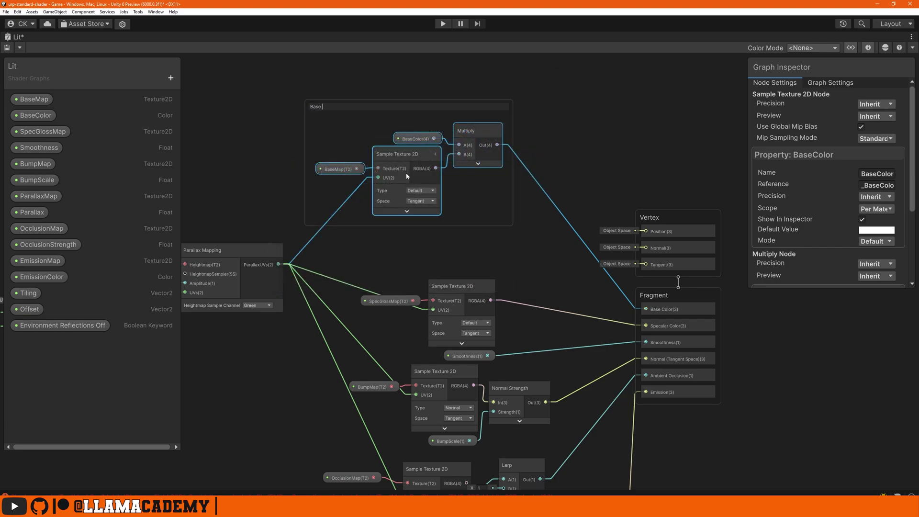
key("Return")
Step: Group the SpecGlossMap property and its Sample Texture 2D node under the title Specular
middle_click_drag(543, 219, 552, 152)
left_click_drag(369, 173, 441, 204)
key("ctrl+g")
type("Specular")
key("Return")
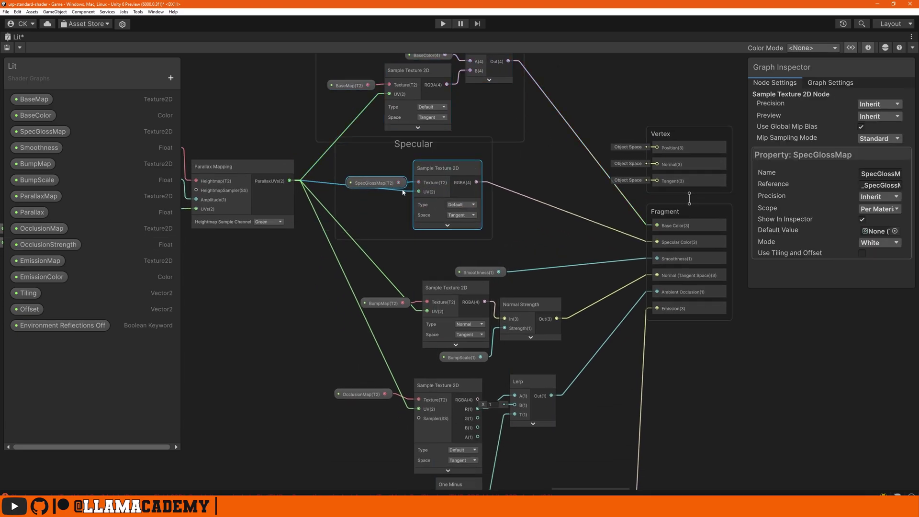
Step: Group the ParallaxMap, Parallax, Multiply and Parallax Mapping nodes under the title Height Map and save the Lit graph
middle_click_drag(402, 191, 625, 196)
left_click_drag(316, 125, 457, 203)
key("ctrl+g")
type("Height Map")
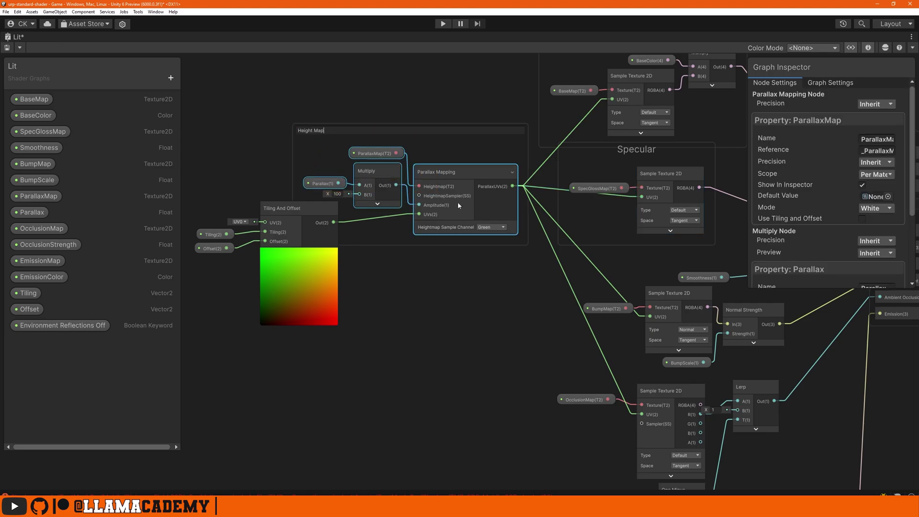
key("Return")
left_click_drag(194, 209, 307, 302)
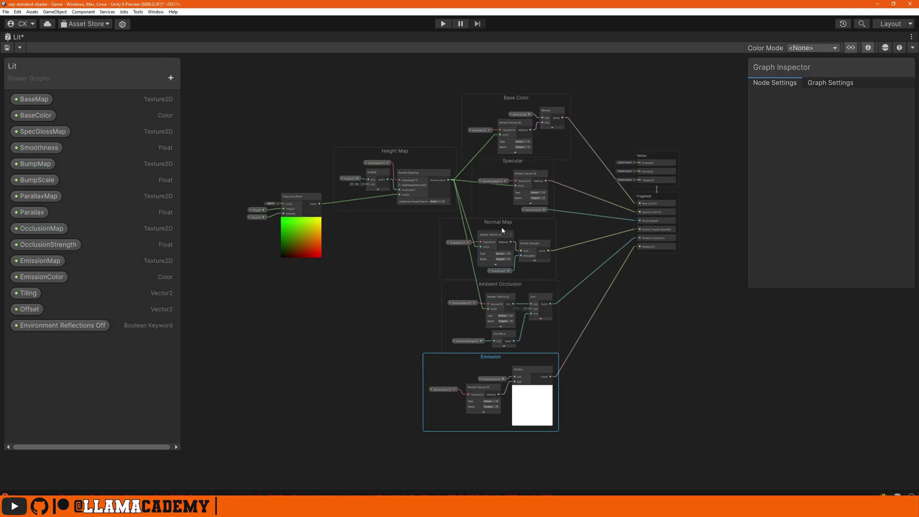
left_click(7, 48)
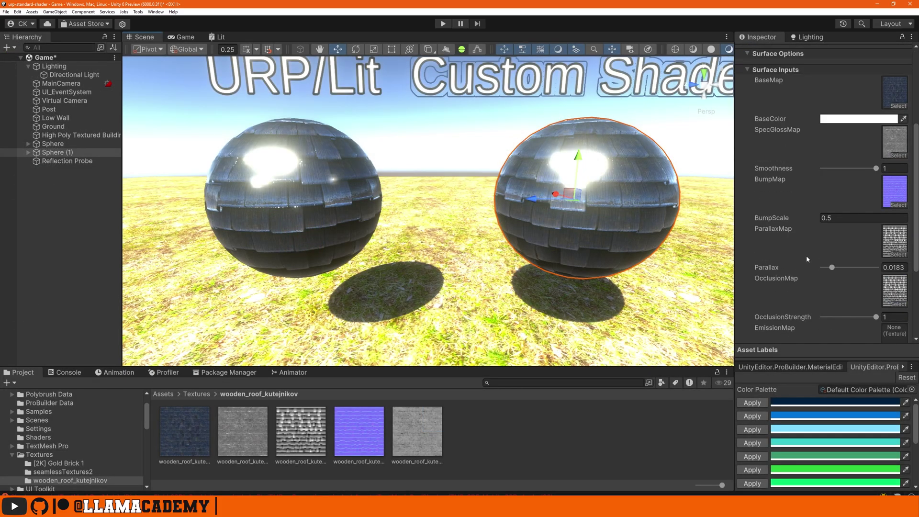
Step: Enable Emission on the URP/Lit sphere's material for comparison with the custom-shader sphere
scroll(806, 258, "down", 5)
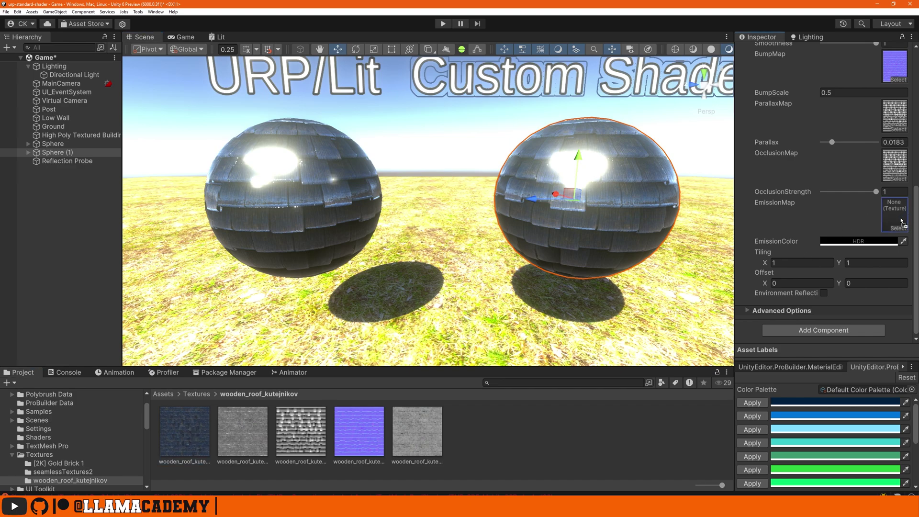
left_click(261, 215)
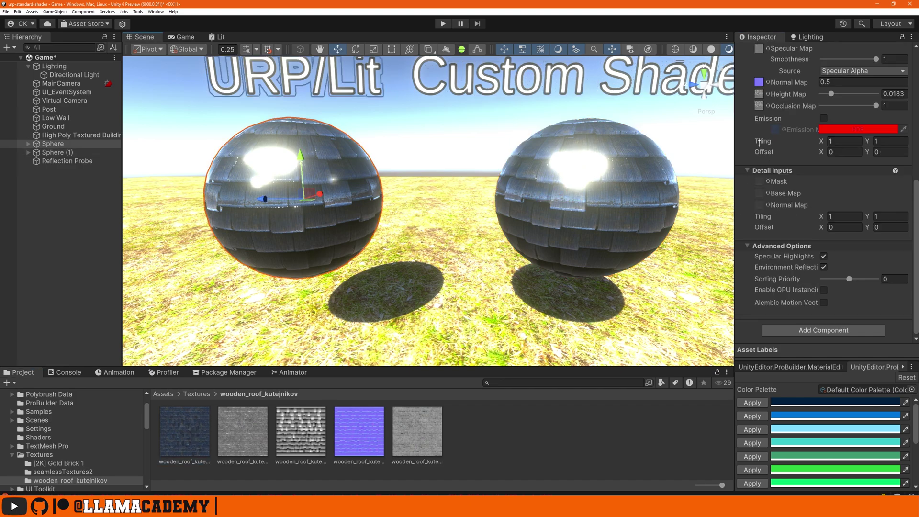
left_click(823, 118)
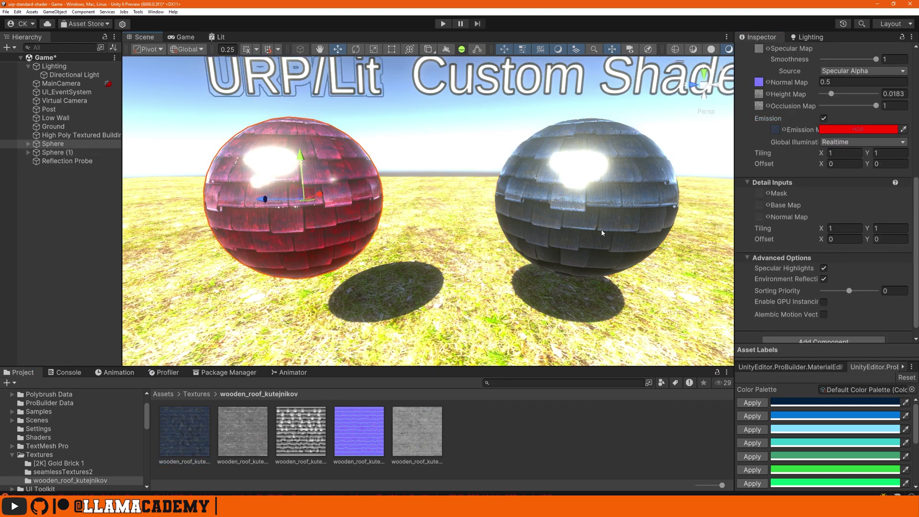
Step: Try a pure red EmissionColor on the custom-shader sphere and raise its HDR intensity to 10
left_click(517, 214)
left_click(865, 262)
left_click_drag(865, 263, 881, 257)
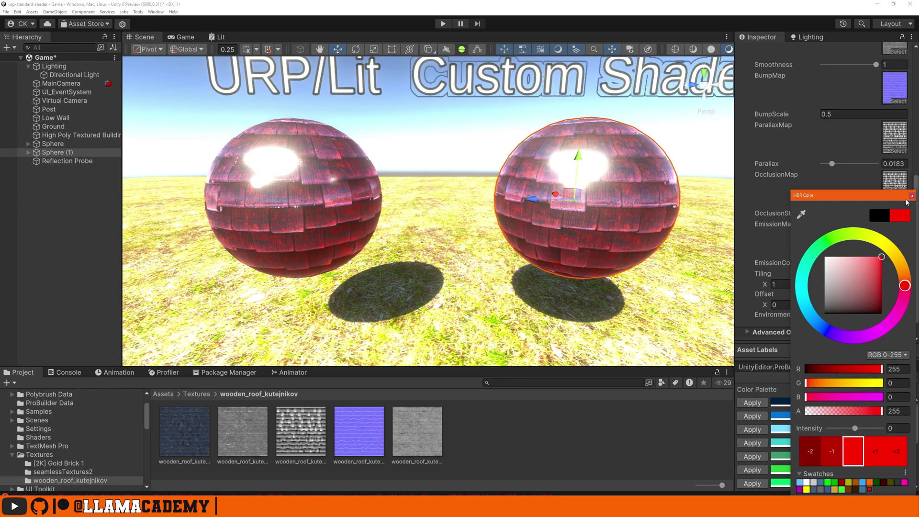
left_click_drag(857, 428, 893, 428)
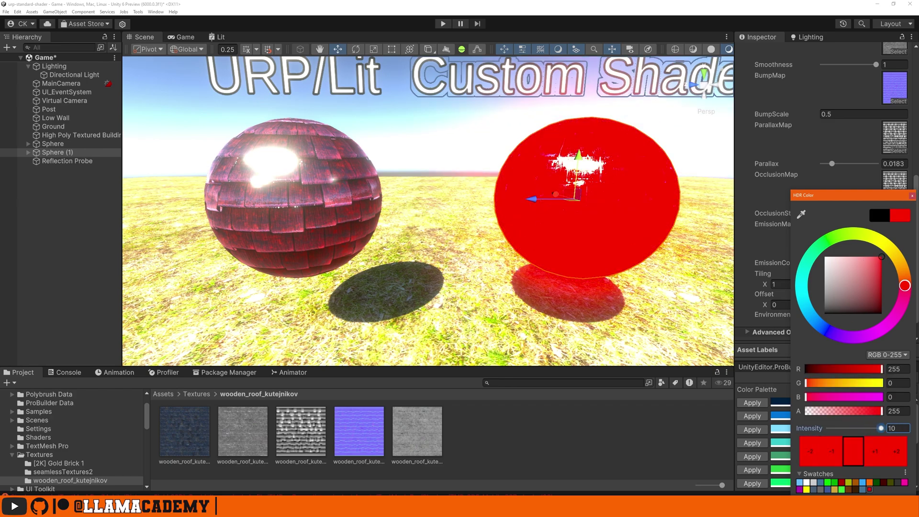
Step: Undo the EmissionColor and intensity changes on the custom-shader sphere back to black and close the color picker
key("ctrl+z")
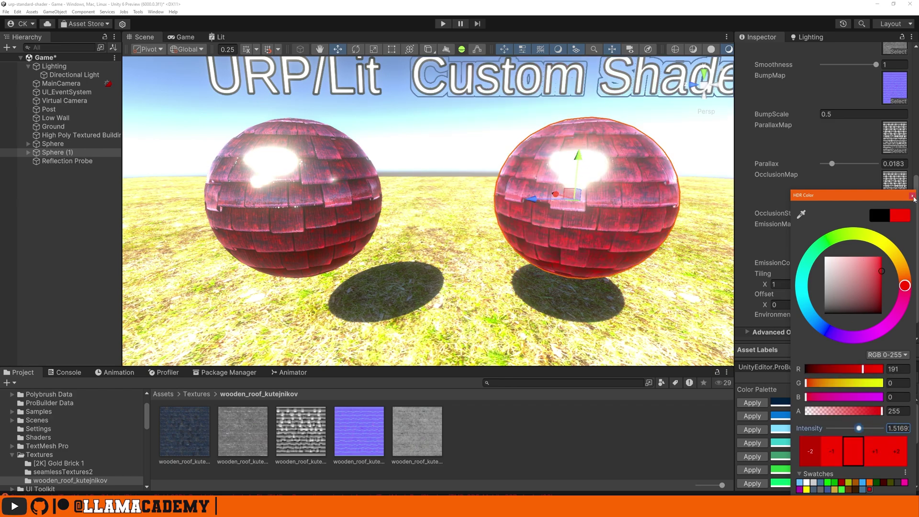
key("ctrl+z")
key("ctrl+z")
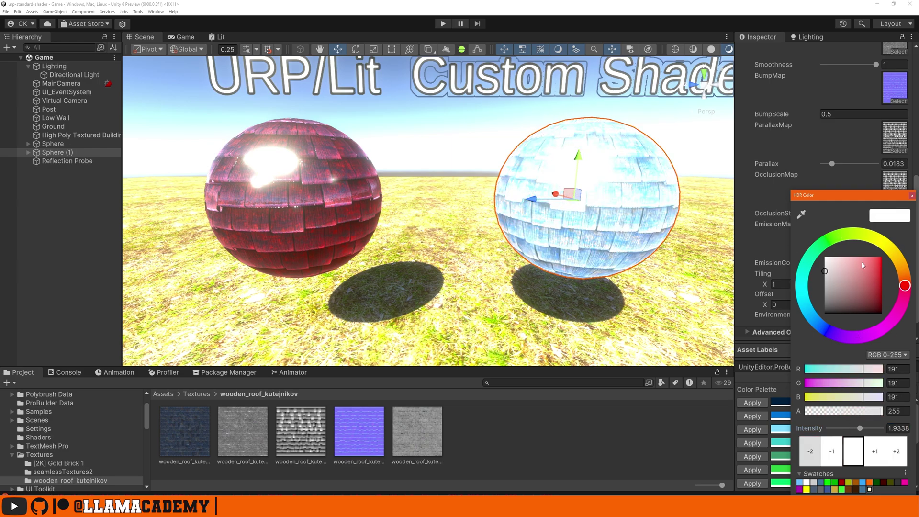
key("ctrl+z")
key("ctrl+z")
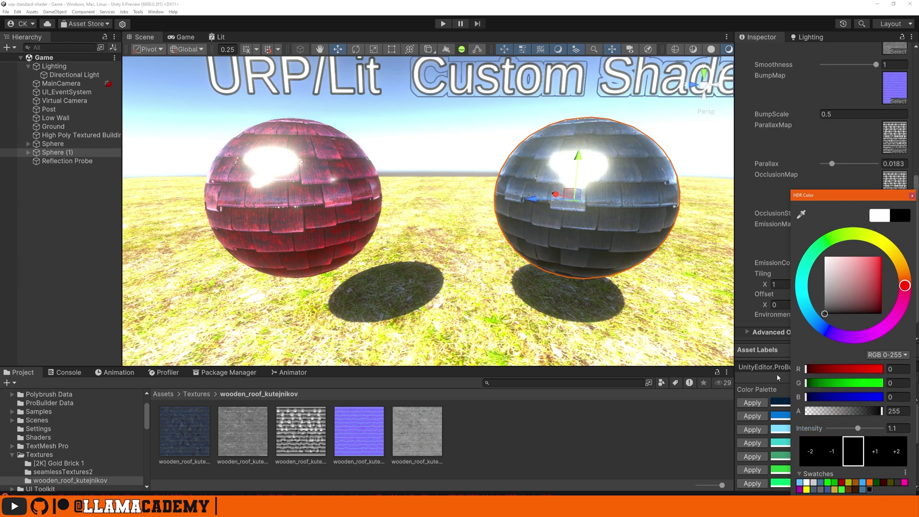
left_click(911, 195)
Step: Turn Emission off on the URP/Lit sphere's material and return to viewing the scene
left_click(304, 213)
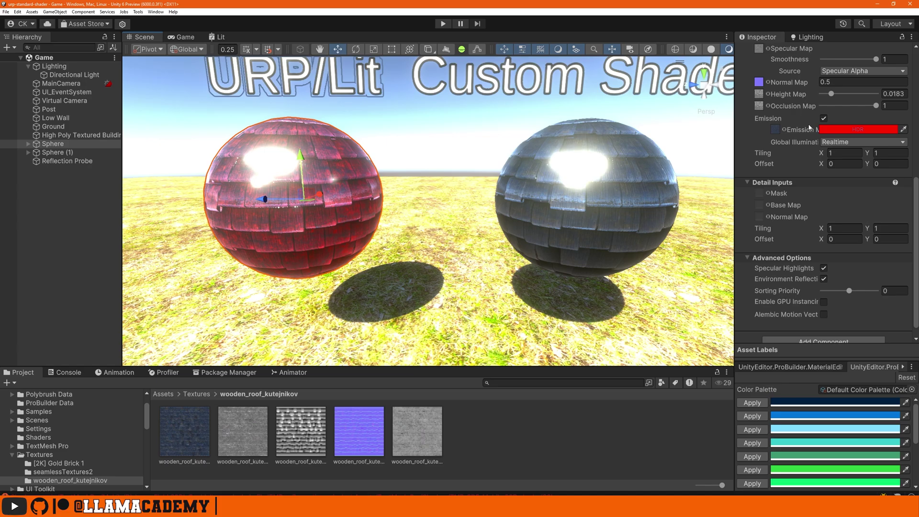
left_click(824, 118)
mouse_move(505, 229)
right_mouse_down()
mouse_move(698, 167)
mouse_move(495, 253)
mouse_move(491, 229)
mouse_move(510, 229)
right_mouse_up()
key("w")
key("s")
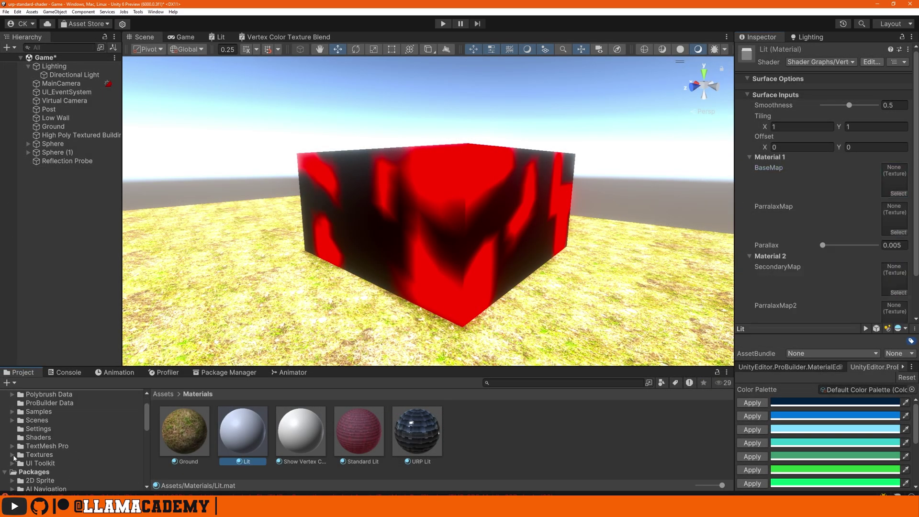
Step: Assign the Gold Brick base texture to the Lit material's BaseMap and the dark blue wooden_roof_kutejnikov texture to its SecondaryMap
left_click(13, 455)
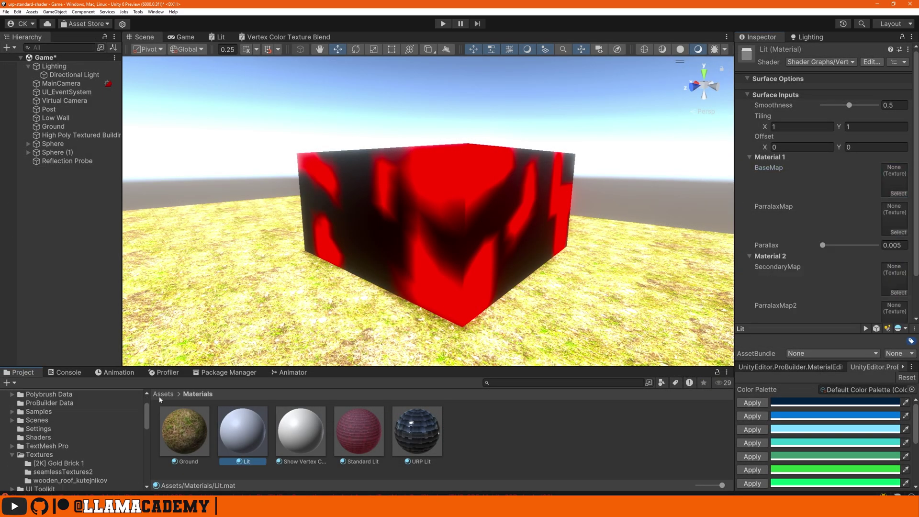
left_click(64, 463)
left_click_drag(242, 433, 894, 181)
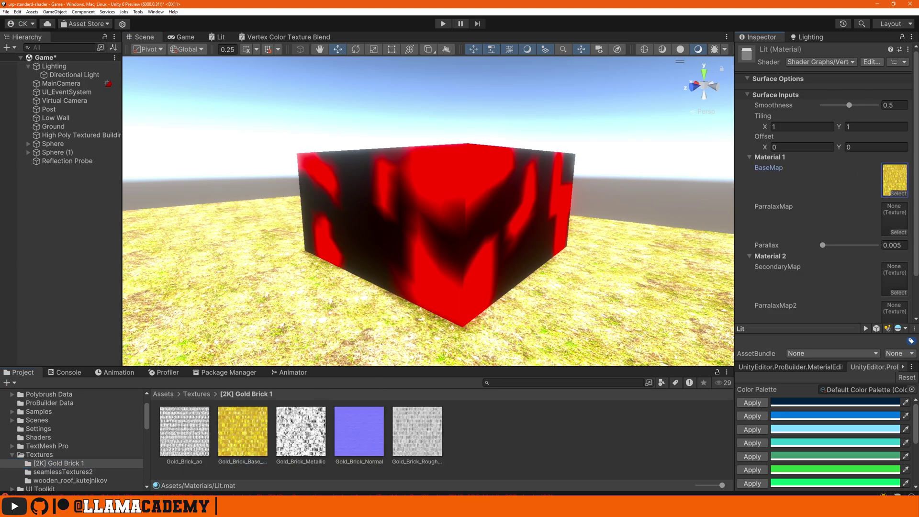
left_click(86, 481)
left_click_drag(178, 453, 895, 232)
Step: Apply the Lit material from the Materials folder to the red-and-black vertex-painted box and inspect the blend from different angles
scroll(36, 428, "up", 2)
left_click(91, 418)
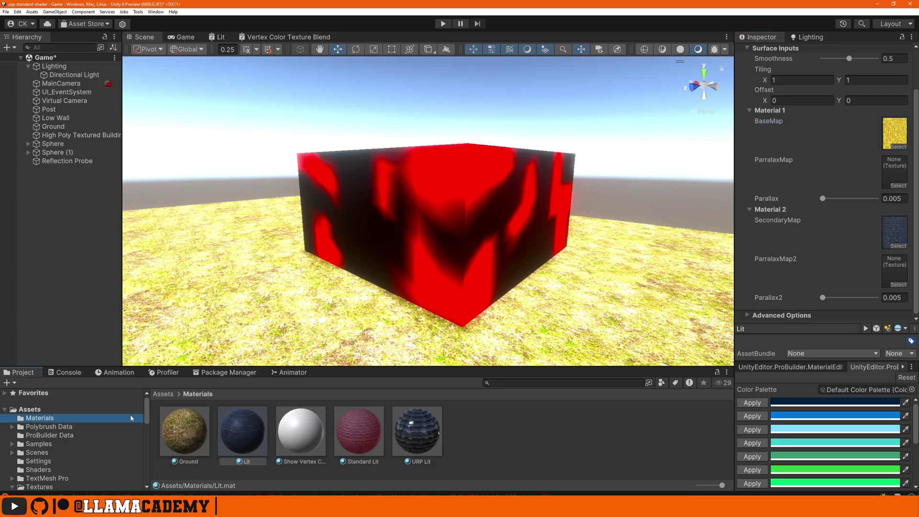
left_click_drag(246, 435, 456, 218)
key("a")
key("w")
right_click_drag(455, 217, 468, 125)
mouse_move(301, 431)
left_mouse_down()
mouse_move(360, 254)
mouse_move(392, 236)
mouse_move(299, 452)
mouse_move(409, 216)
mouse_move(294, 425)
left_mouse_up()
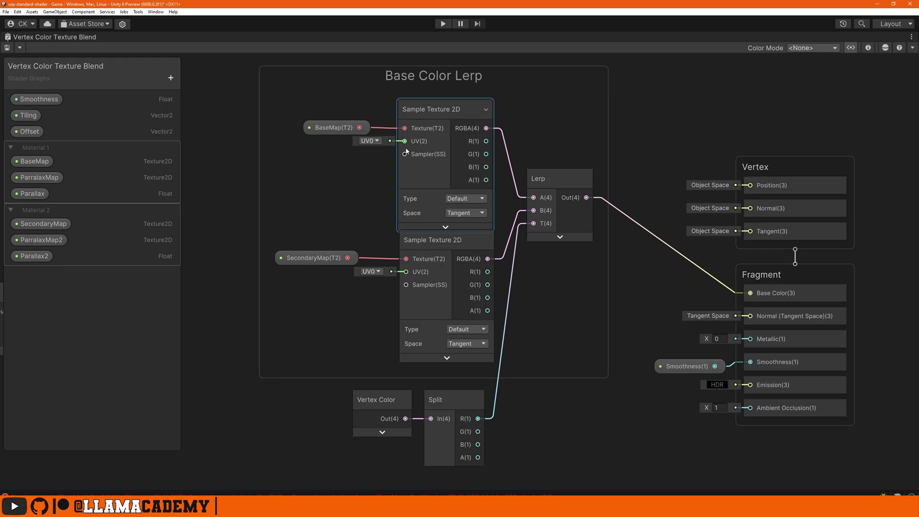
Step: Correct the misspelled ParralaxMap and ParralaxMap2 properties in the Vertex Color Texture Blend graph to ParallaxMap and ParallaxMap2
middle_click_drag(314, 188, 833, 180)
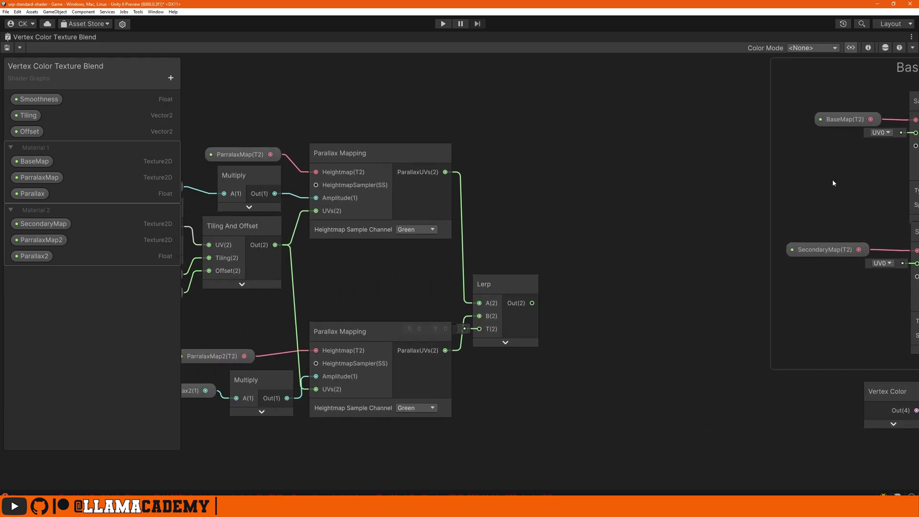
middle_click_drag(556, 186, 659, 143)
middle_click_drag(328, 132, 381, 165)
scroll(335, 167, "up", 2)
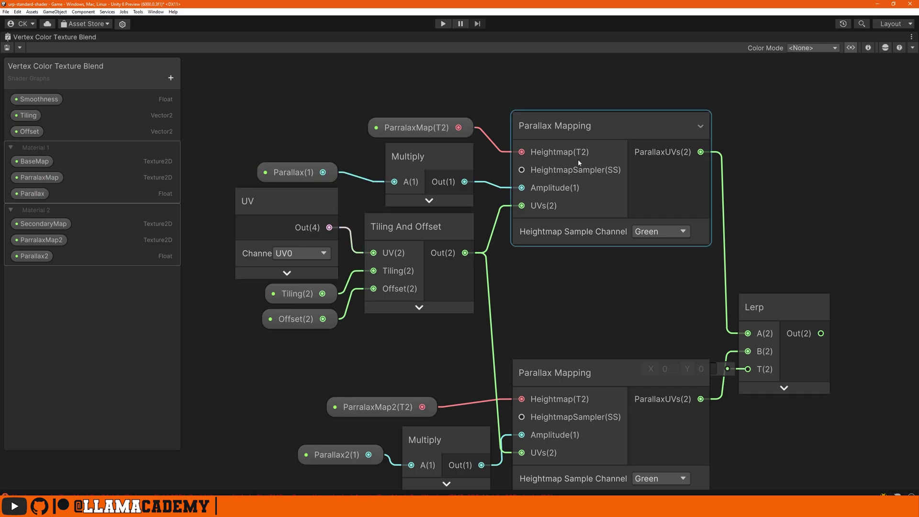
left_click(431, 129)
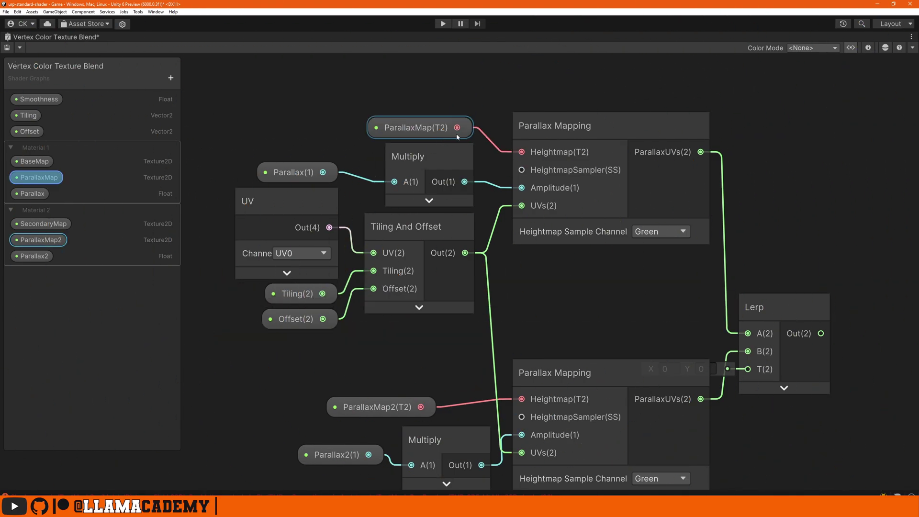
Step: Move the Lerp node between the two Parallax Mapping nodes and connect the vertex color Split's R output to its T input
middle_click_drag(750, 332, 648, 251)
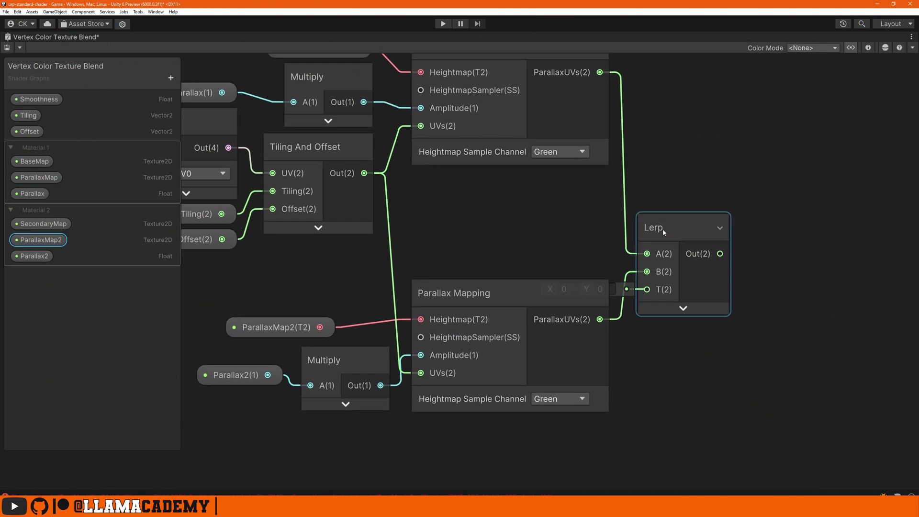
left_click_drag(663, 229, 681, 184)
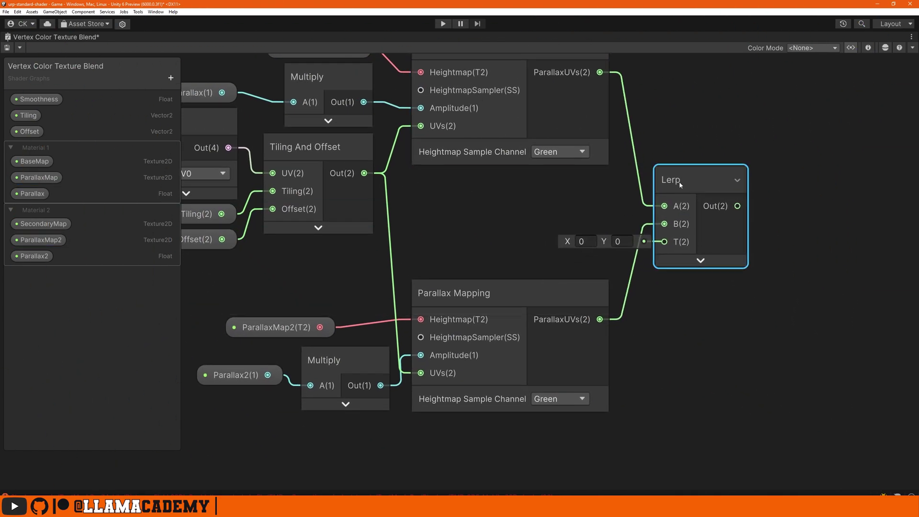
scroll(534, 232, "down", 5)
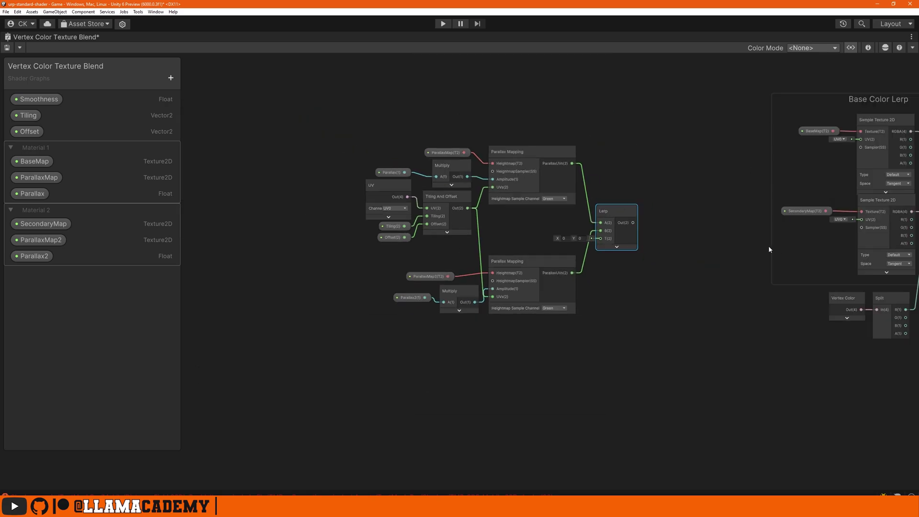
scroll(827, 396, "up", 1)
left_click_drag(786, 329, 431, 281)
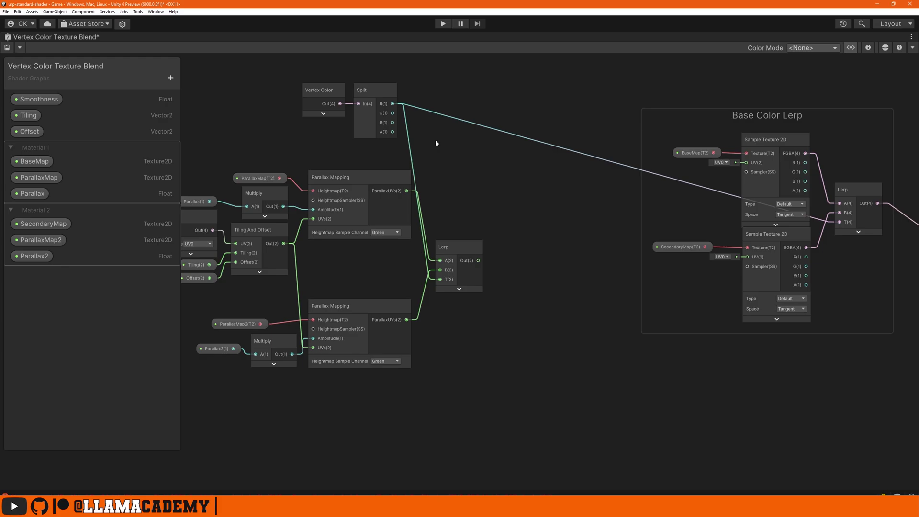
left_click_drag(375, 107, 390, 423)
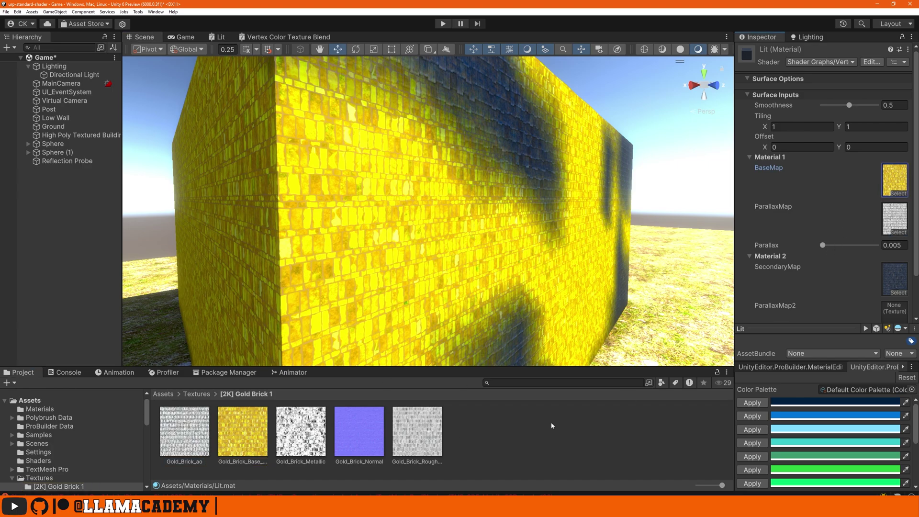
Step: Assign the high-contrast black-and-white wooden_roof_kutejnikov texture to the Lit material's ParallaxMap2 and set Material 1's Parallax to about 0.025
scroll(95, 460, "down", 3)
left_click(70, 440)
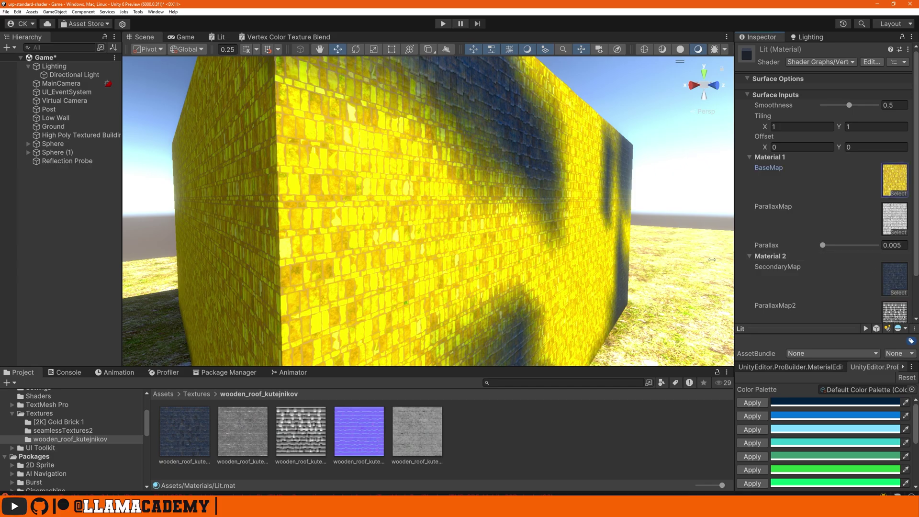
scroll(824, 215, "down", 3)
left_click_drag(823, 199, 878, 204)
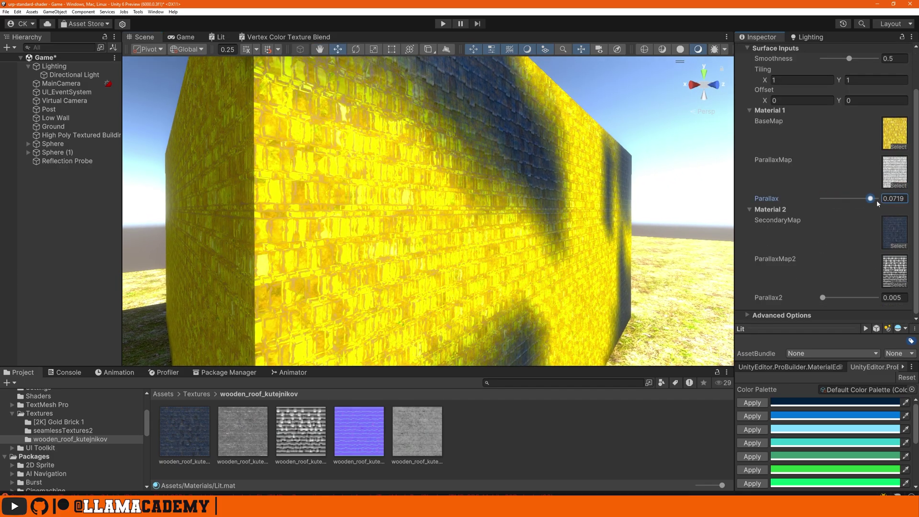
left_click_drag(891, 240, 793, 220)
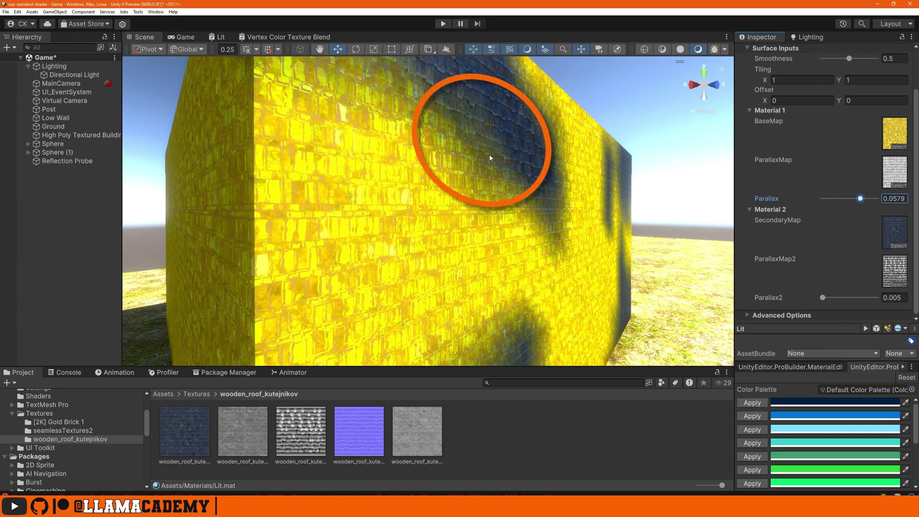
left_click_drag(861, 198, 841, 210)
Step: Set the Lit material's Parallax2 to about 0.055 and Parallax to 0.0244, and inspect the painted box up close and from the front
left_click_drag(824, 301, 837, 300)
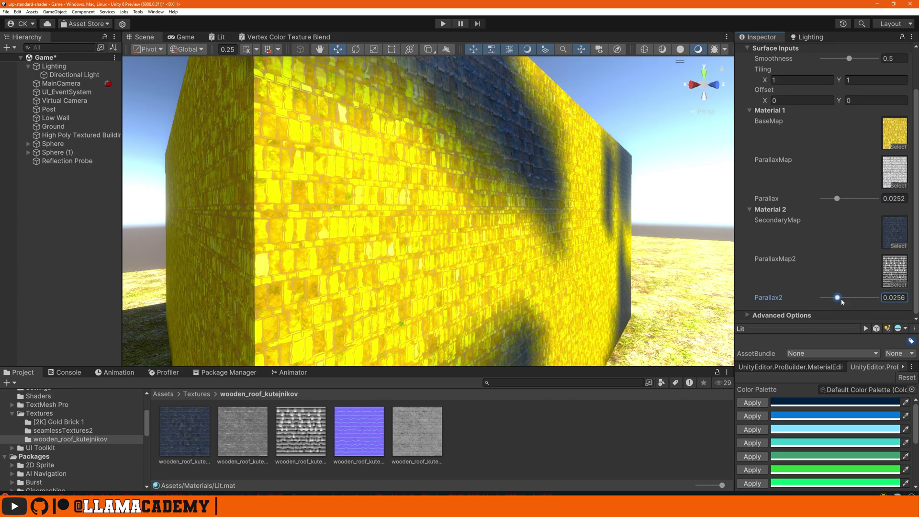
right_click_drag(688, 274, 560, 237)
left_click_drag(838, 299, 858, 303)
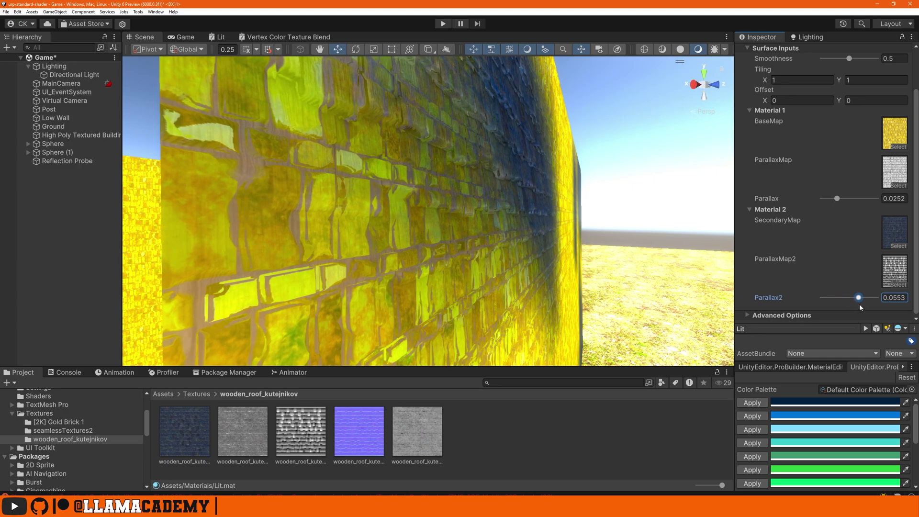
mouse_move(837, 199)
left_mouse_down()
mouse_move(863, 201)
mouse_move(827, 200)
mouse_move(858, 211)
mouse_move(837, 205)
left_mouse_up()
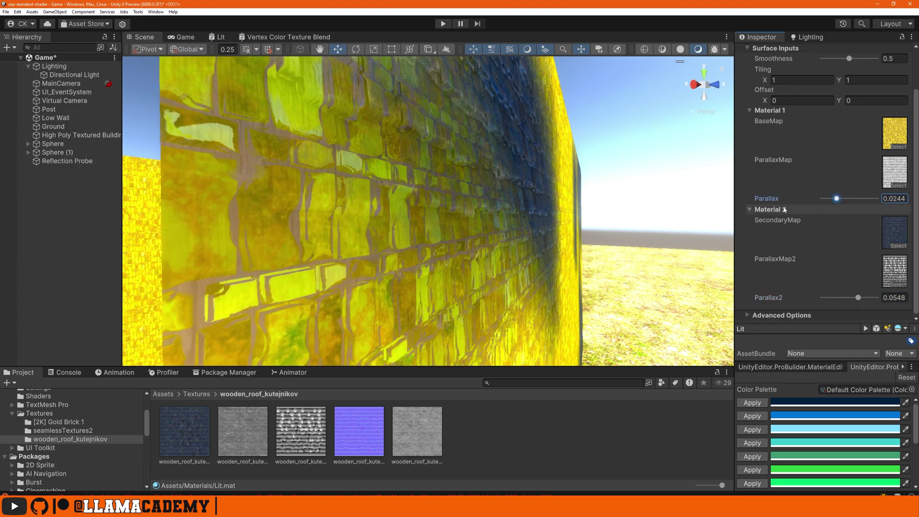
right_click_drag(654, 202, 535, 210)
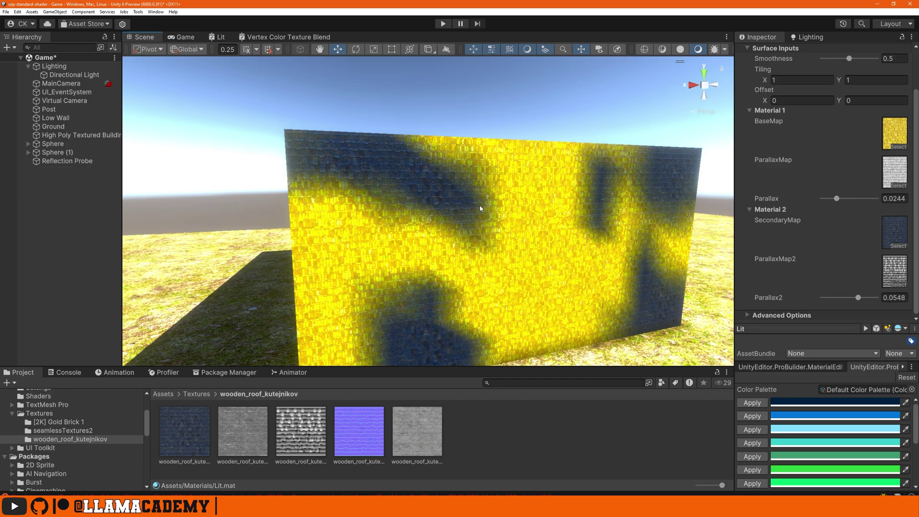
right_click_drag(541, 163, 653, 206)
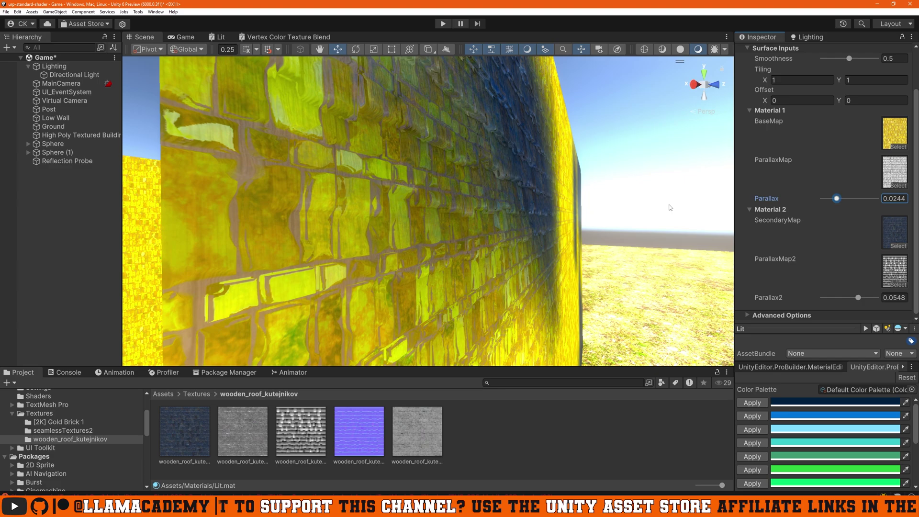
mouse_move(837, 206)
left_mouse_down()
mouse_move(857, 206)
mouse_move(825, 210)
mouse_move(861, 210)
mouse_move(818, 205)
mouse_move(860, 203)
mouse_move(838, 198)
left_mouse_up()
left_click_drag(864, 303, 836, 300)
right_click_drag(616, 233, 551, 191)
left_click_drag(836, 298, 843, 300)
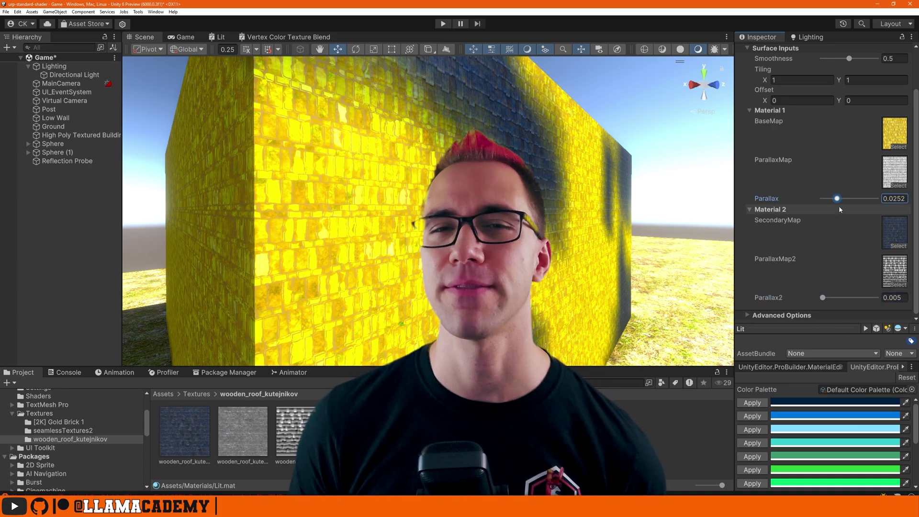
mouse_move(842, 208)
left_mouse_down()
mouse_move(833, 205)
mouse_move(853, 201)
left_mouse_up()
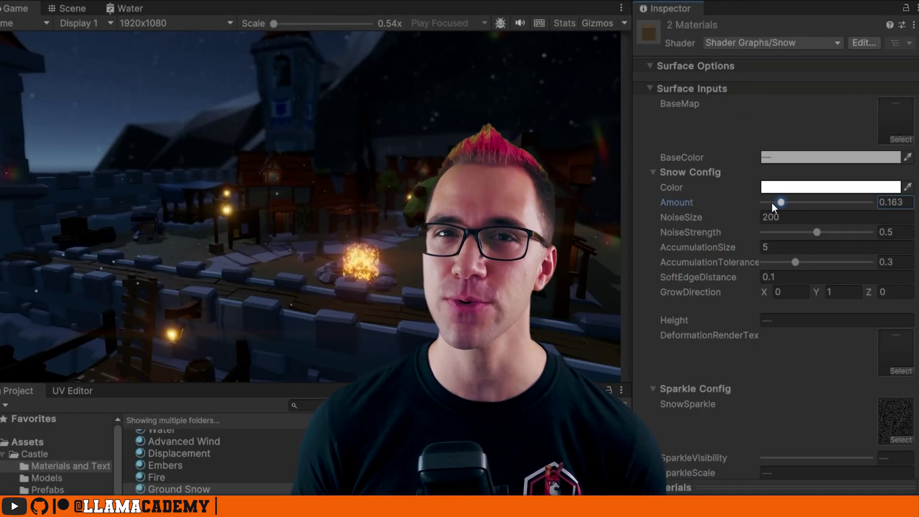
Step: Increase the Snow Config Amount on the two selected Snow shader materials to 0.32 and further
key("Right")
key("Right")
key("Right")
key("Right")
key("Right")
key("Right")
key("Right")
key("Right")
key("Right")
key("Right")
key("Right")
key("Right")
key("Right")
key("Right")
key("Right")
key("Right")
key("Right")
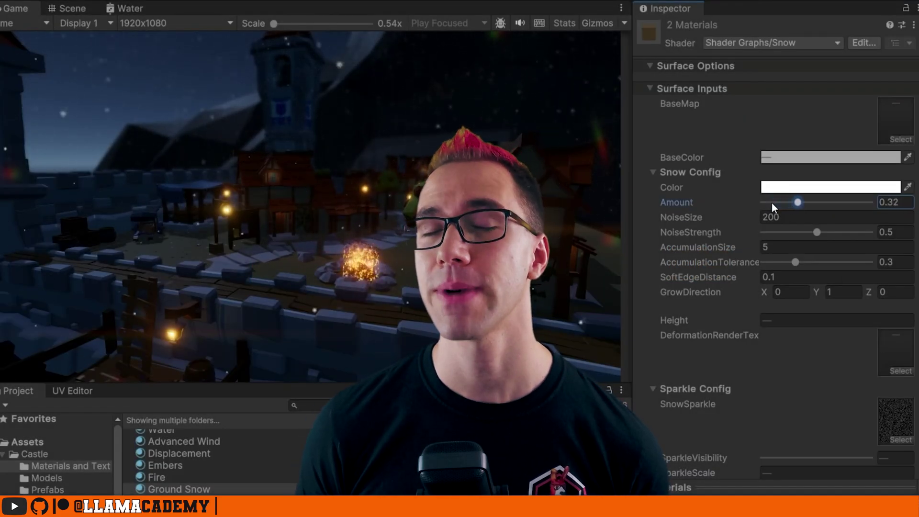
left_click_drag(799, 203, 868, 202)
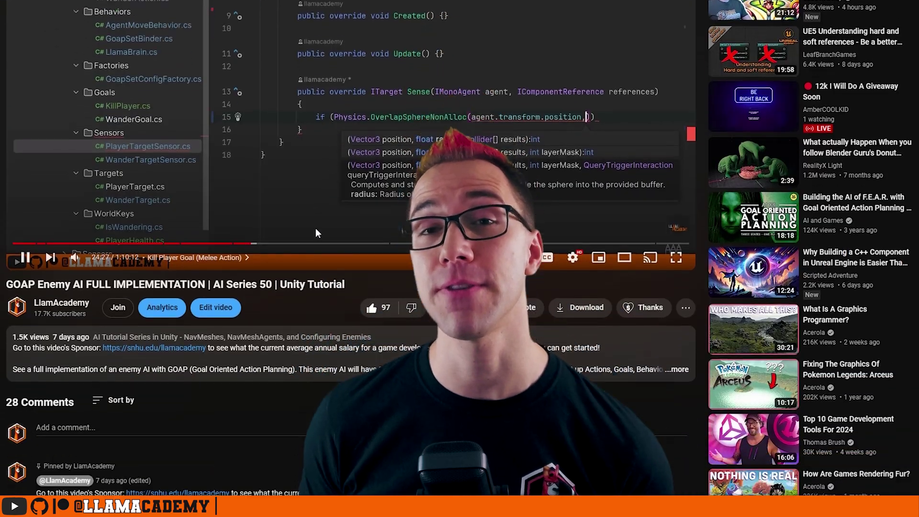
Step: Switch to YouTube, expand the GOAP Enemy AI video's description and look through its sale and resource links
scroll(431, 288, "down", 1)
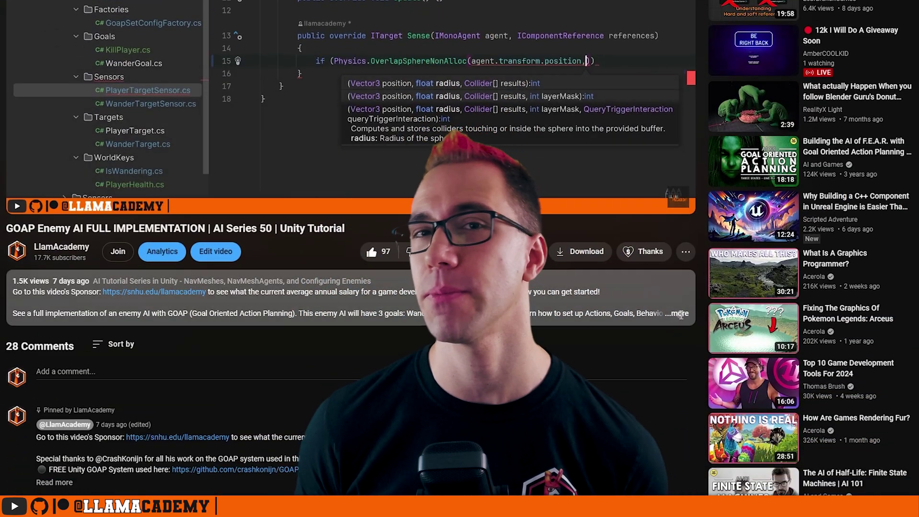
left_click(578, 310)
scroll(570, 303, "down", 5)
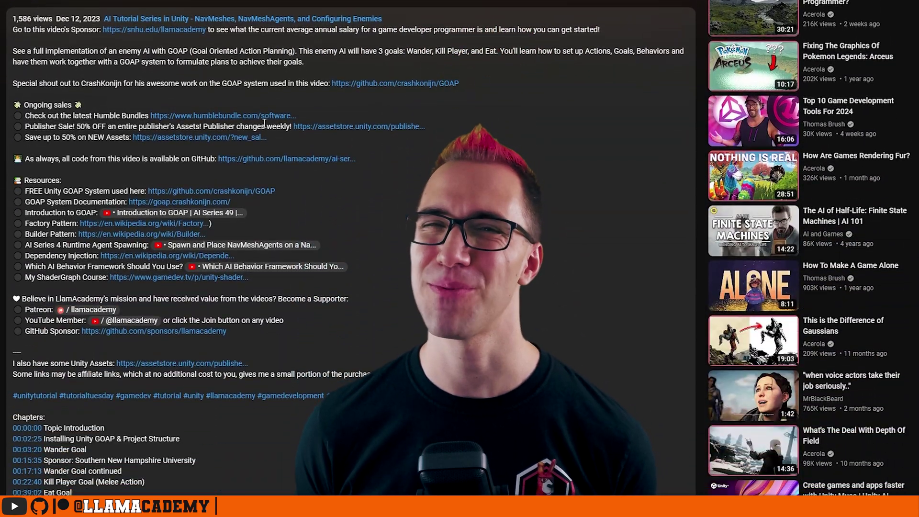